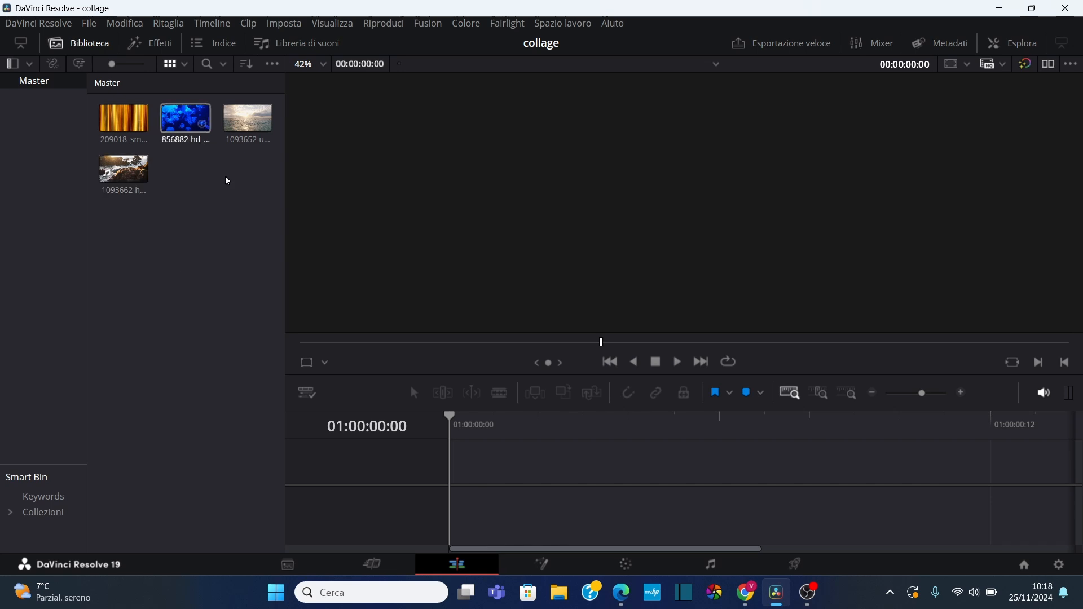
left_click(210, 117)
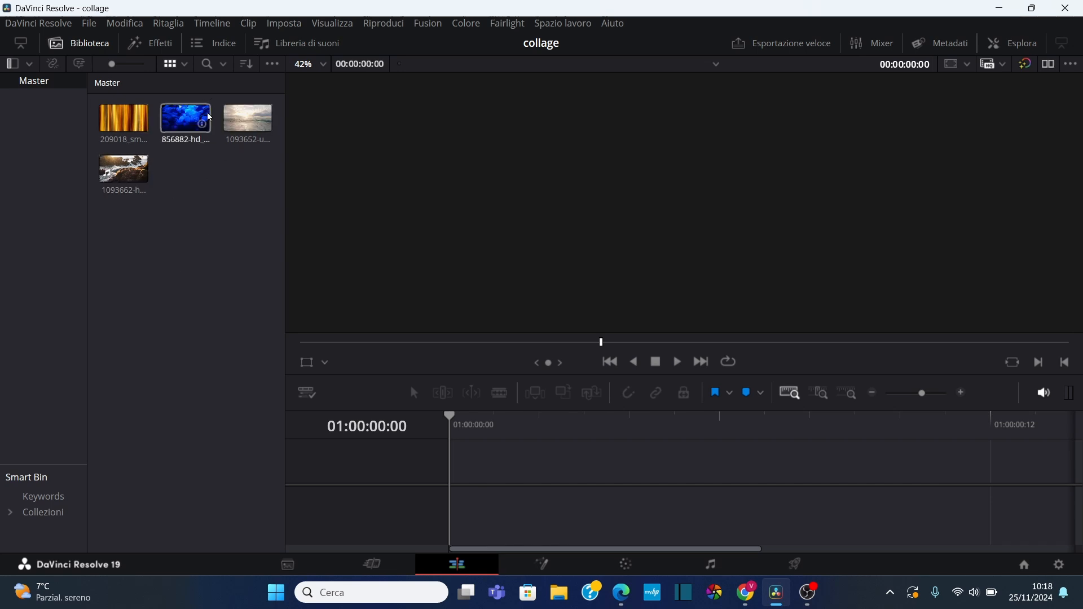
left_click(248, 120)
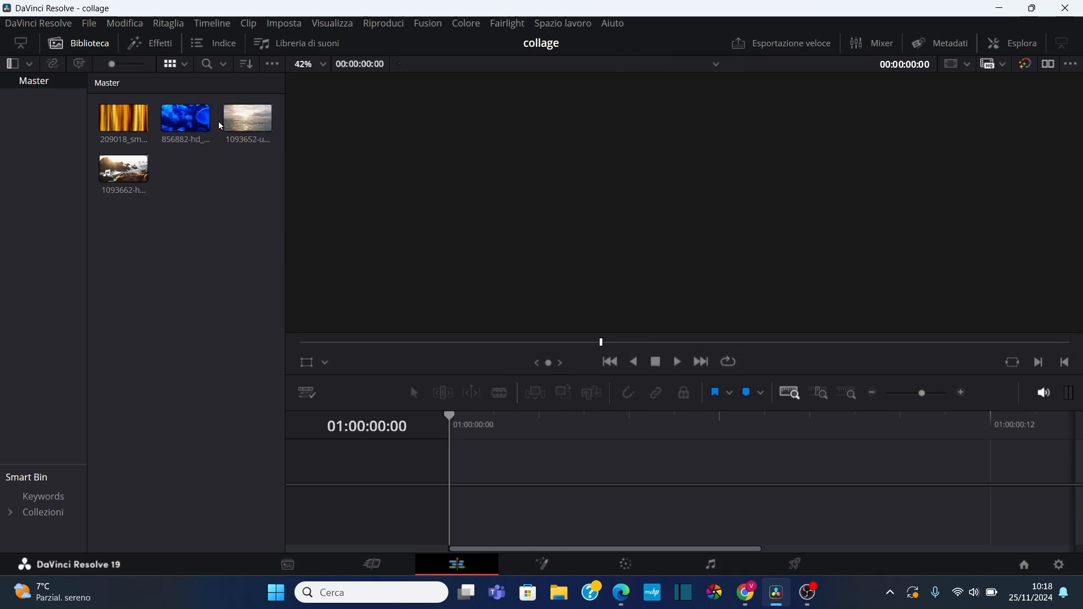
left_click(130, 127)
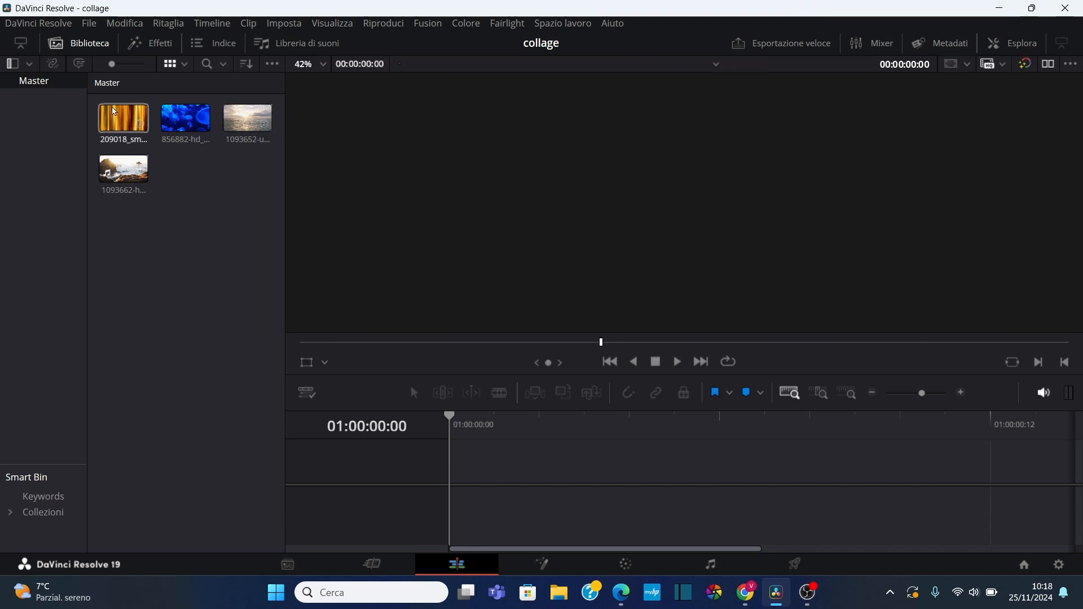
left_click(247, 121)
left_click(180, 252)
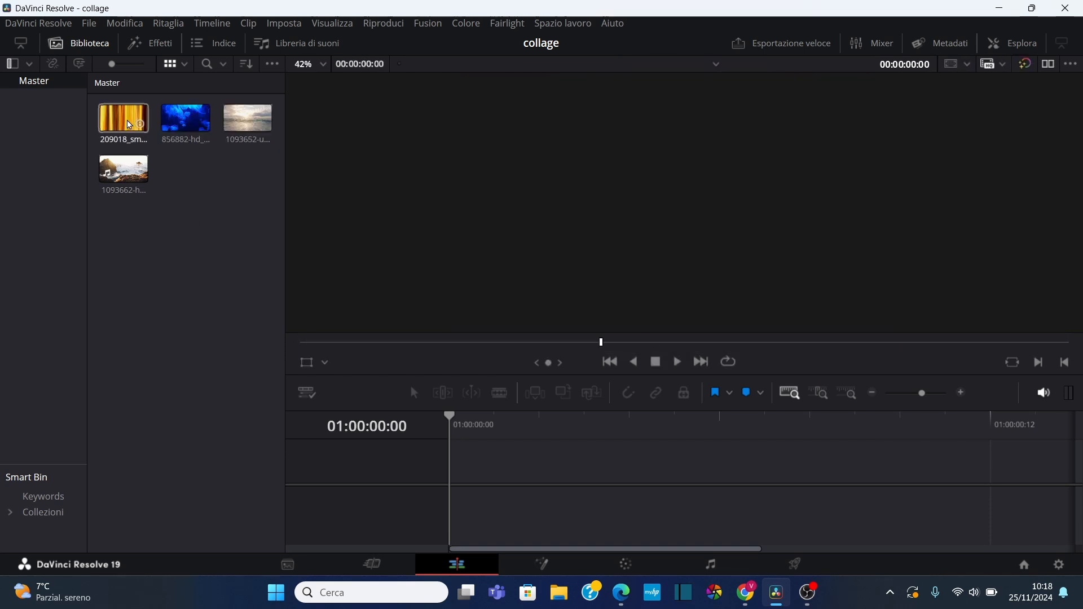
Step: Place the clip 209018_small.mp4 at the start of a new timeline and enlarge the timeline area
left_click_drag(131, 126, 502, 500)
left_click_drag(347, 480, 455, 464)
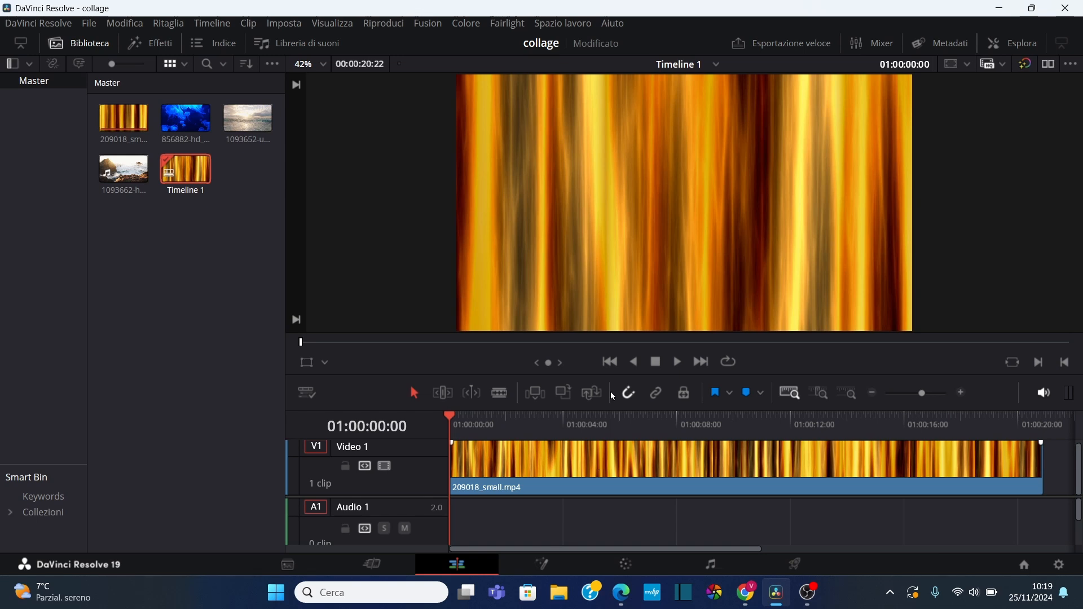
left_click_drag(610, 376, 609, 343)
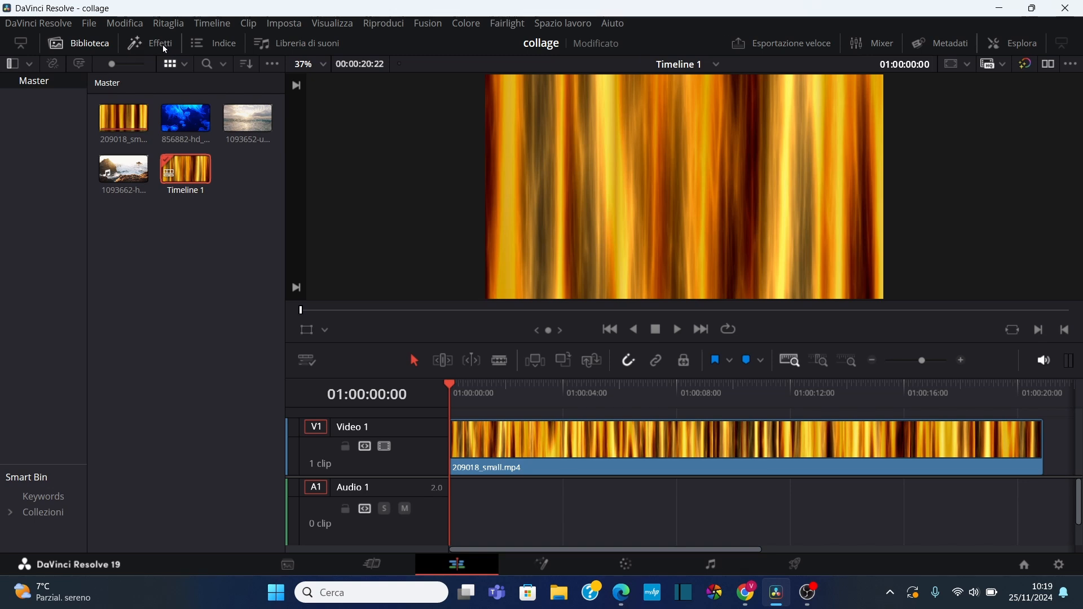
Step: Search the effects library for "coll" and apply the Collage video effect to the 209018_small.mp4 clip
left_click(83, 44)
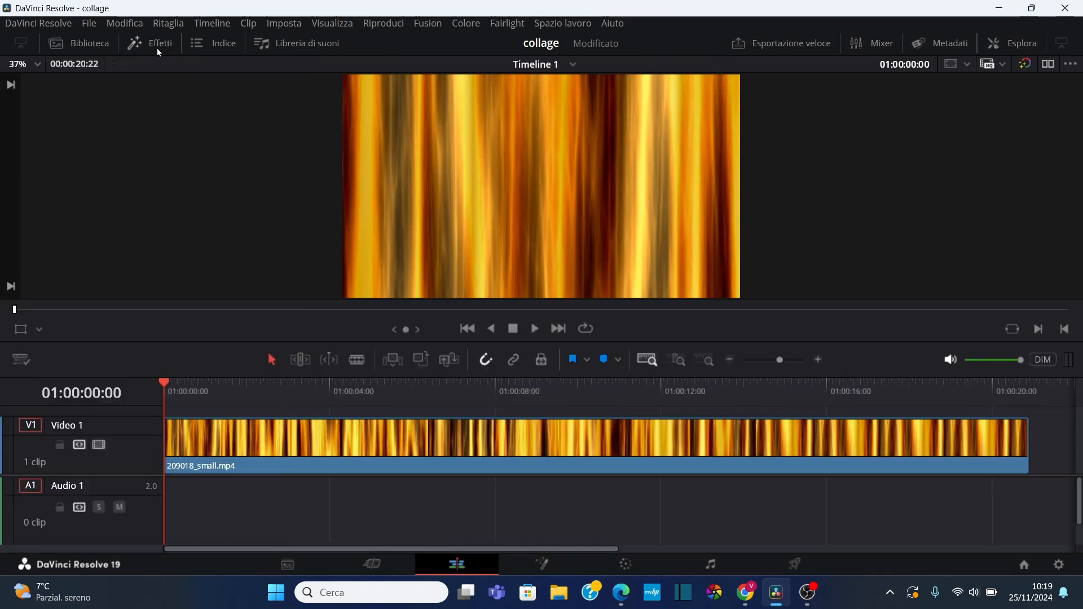
left_click(157, 44)
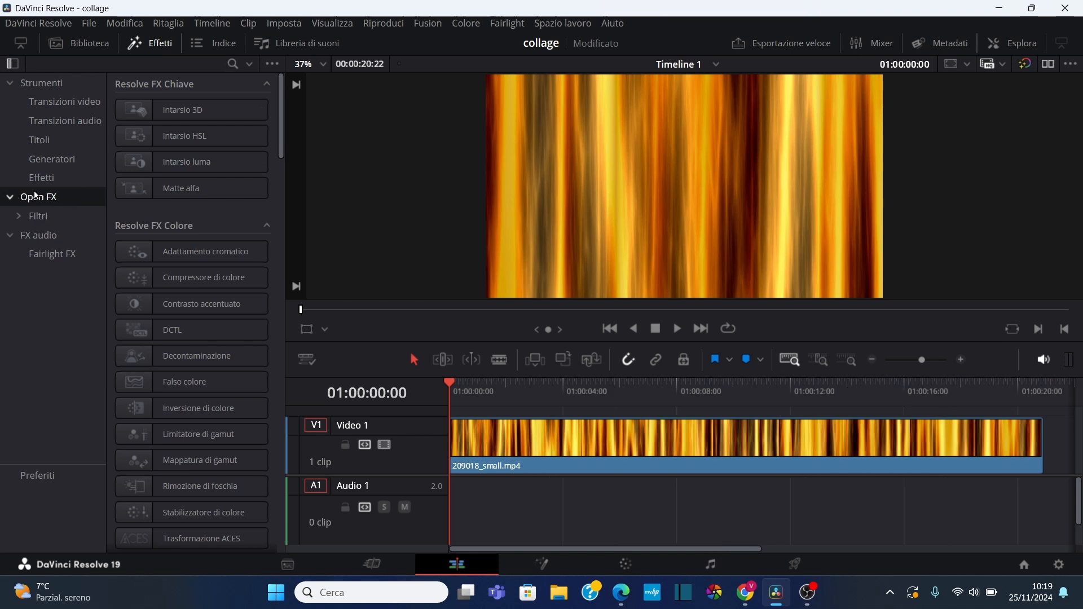
left_click(231, 63)
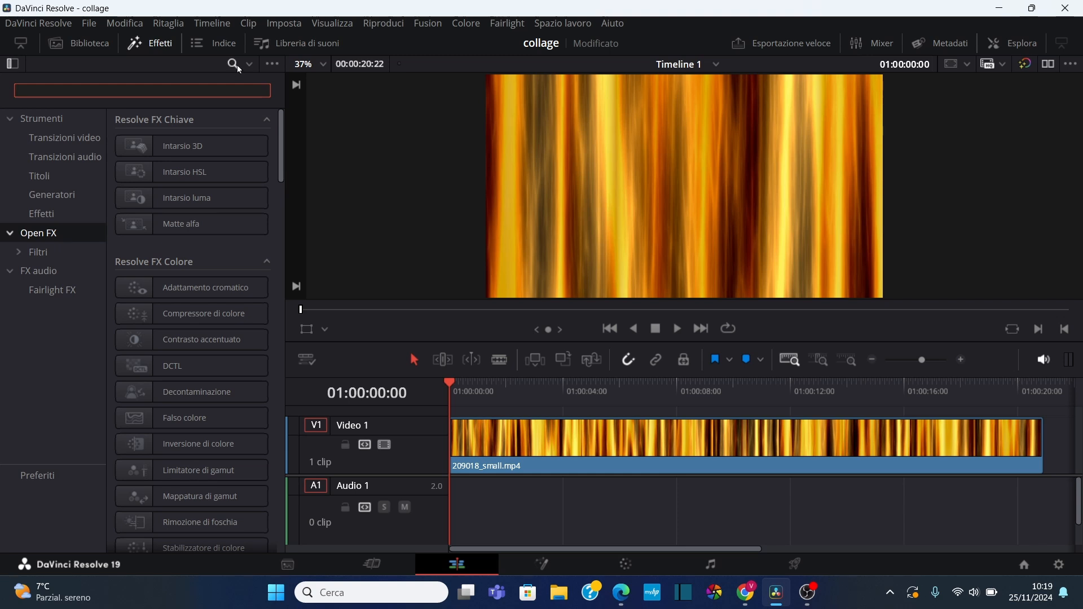
type("coll")
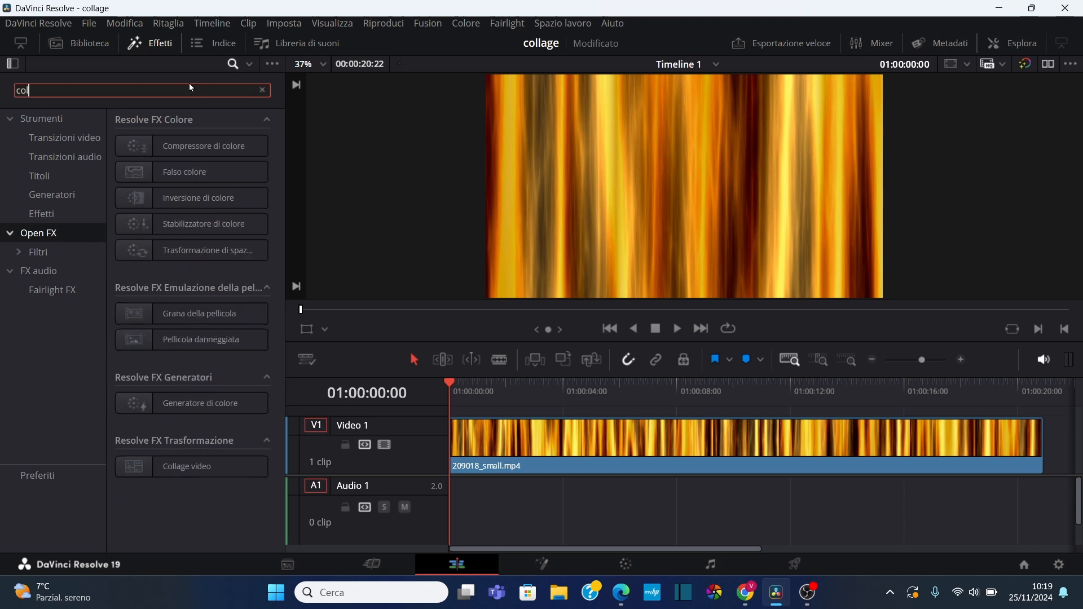
mouse_move(142, 149)
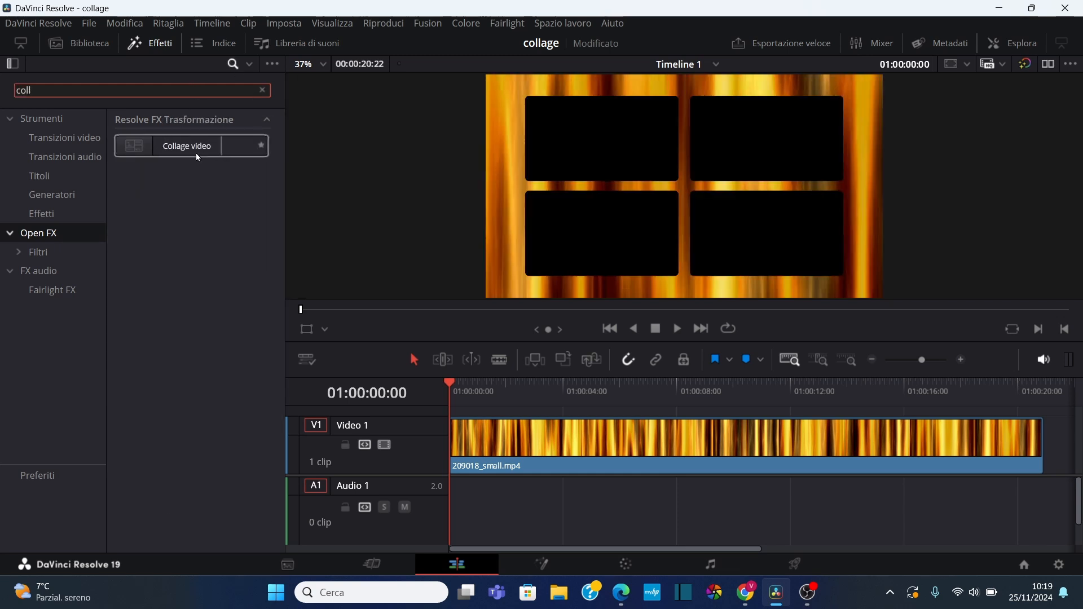
left_click_drag(142, 149, 578, 448)
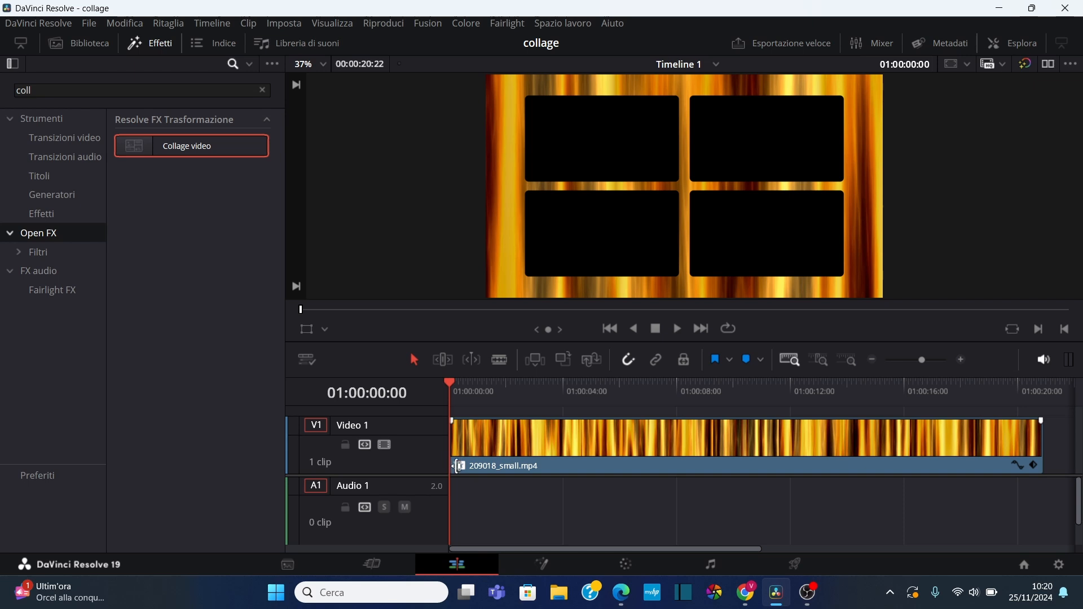
Step: Close the effects library, show the clip's Collage video settings, and compare the image with the effect off and on
left_click(150, 43)
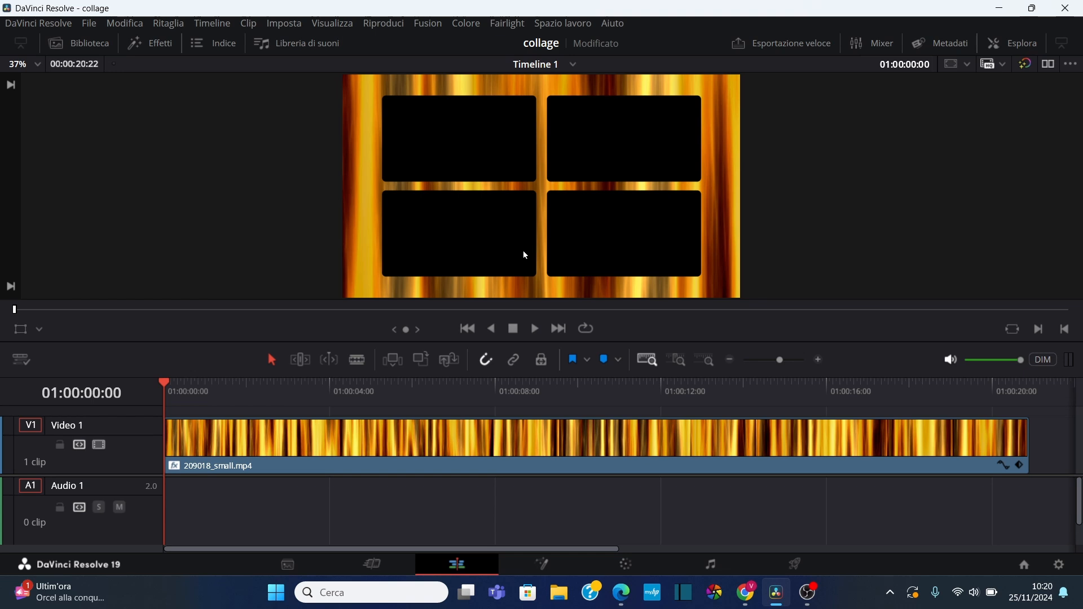
left_click(1017, 46)
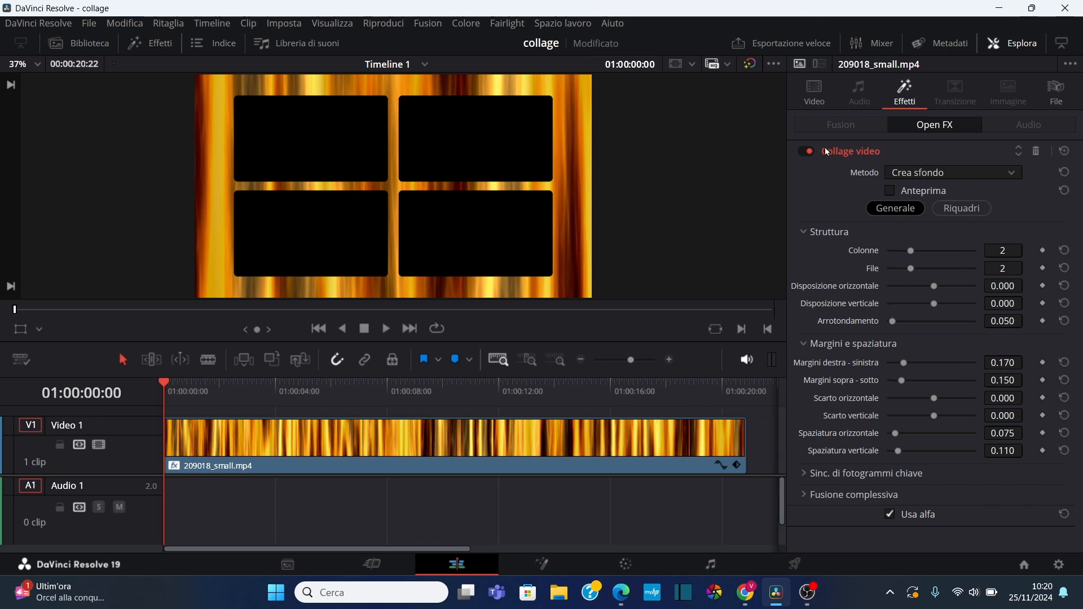
left_click(807, 150)
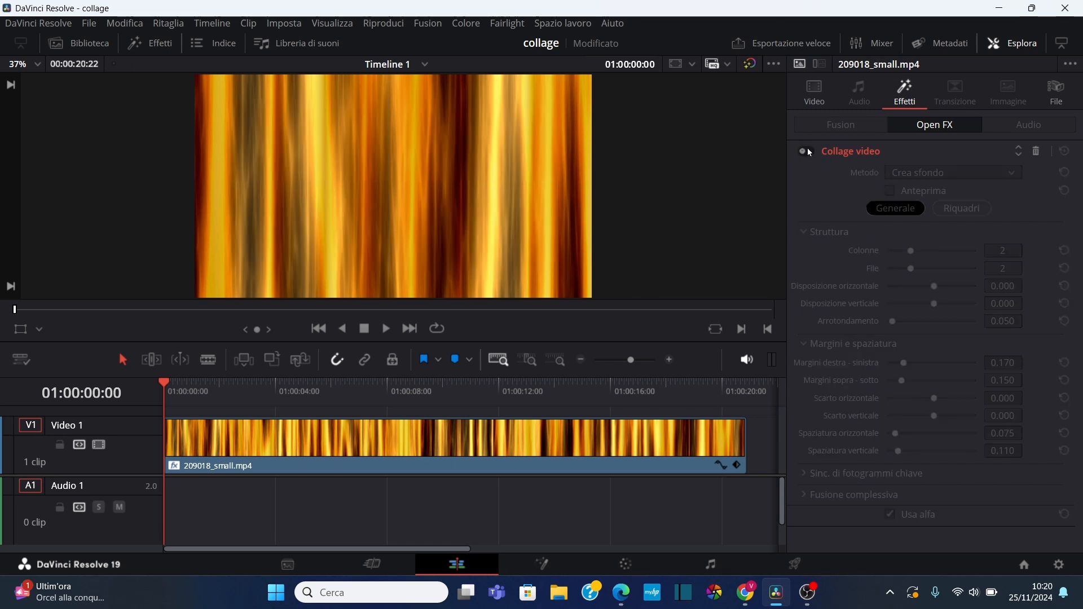
left_click(807, 150)
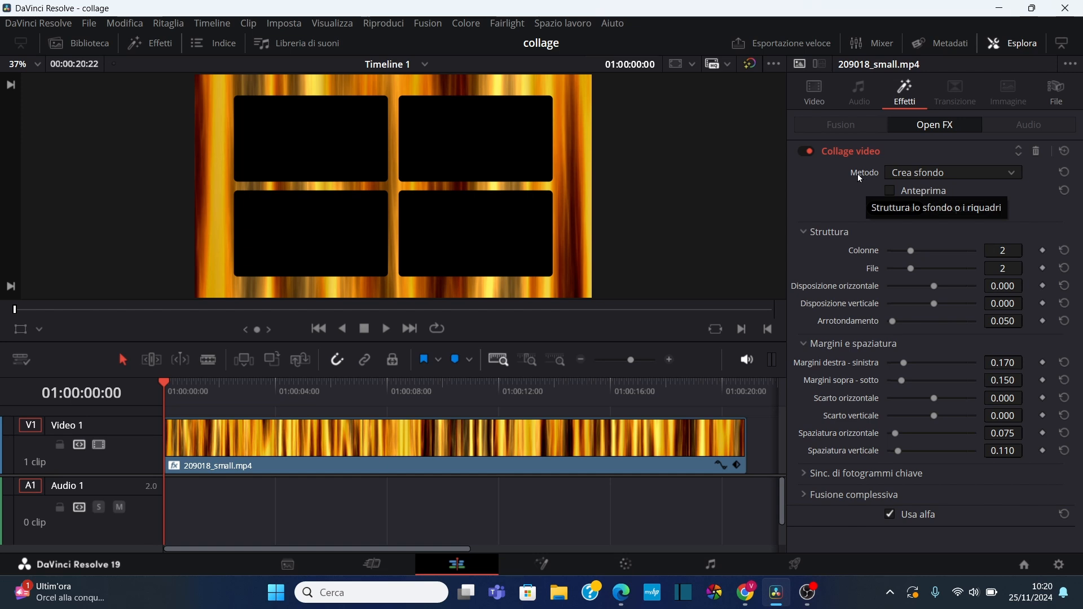
Step: Keep the collage method on Crea sfondo and check the numbered tiles with Anteprima, leaving it off
left_click(962, 170)
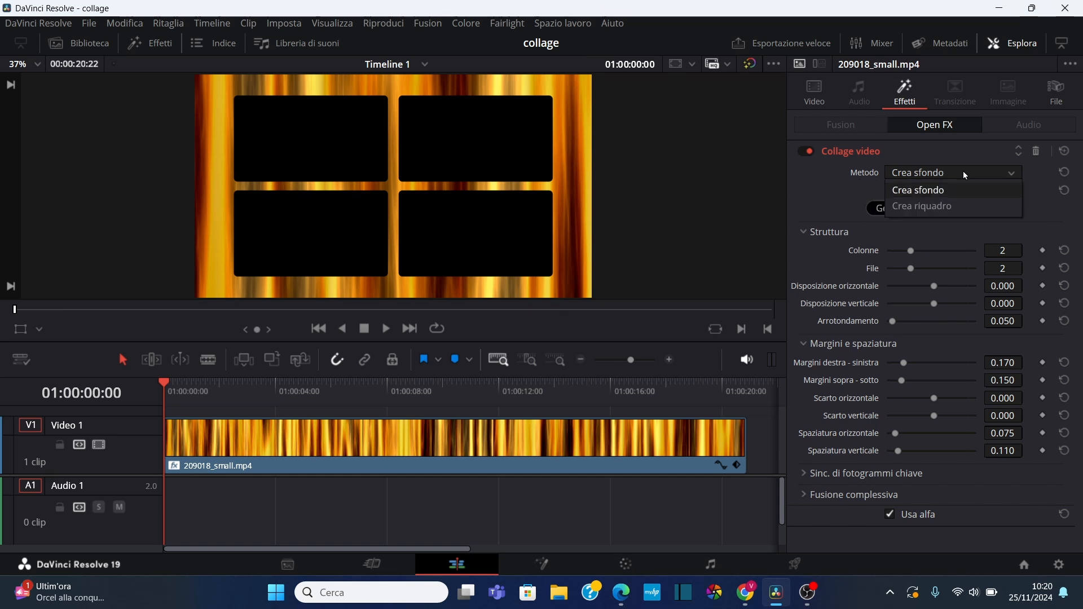
left_click(935, 191)
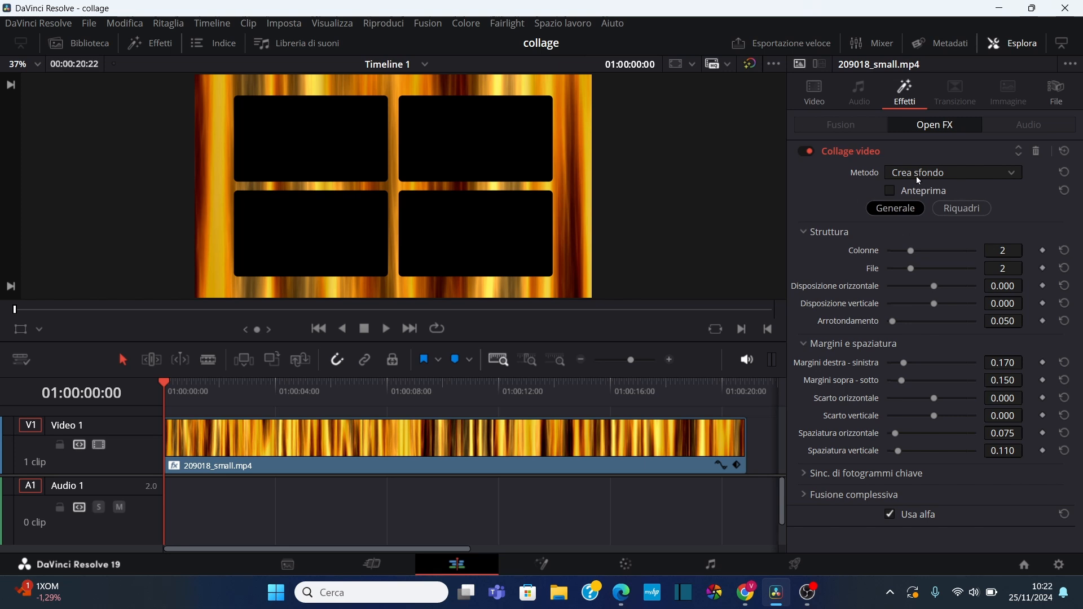
left_click(891, 191)
left_click(891, 190)
left_click(890, 191)
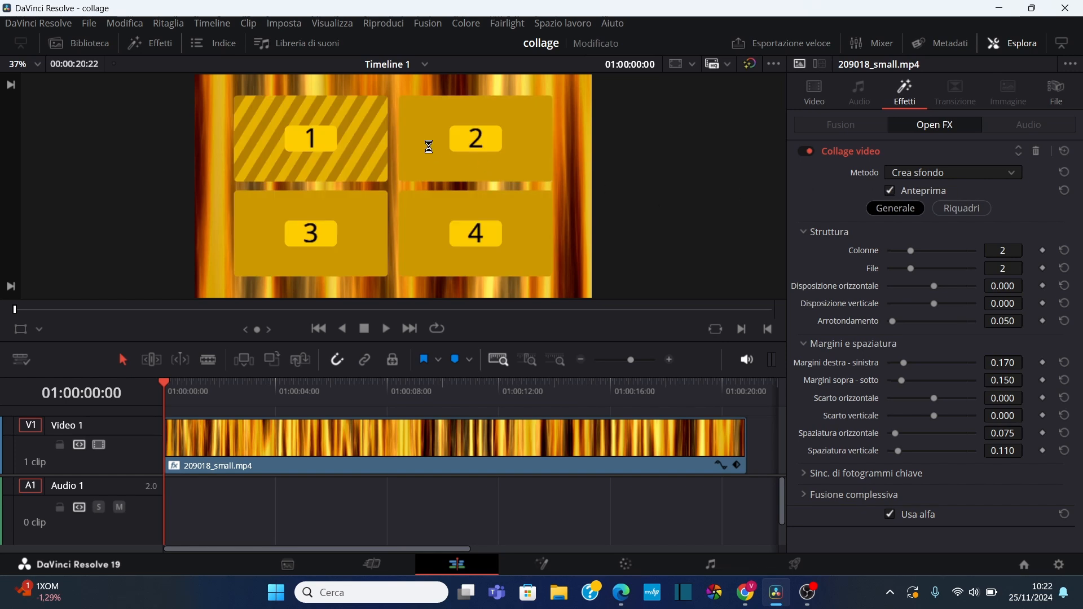
key("ctrl+s")
left_click(890, 192)
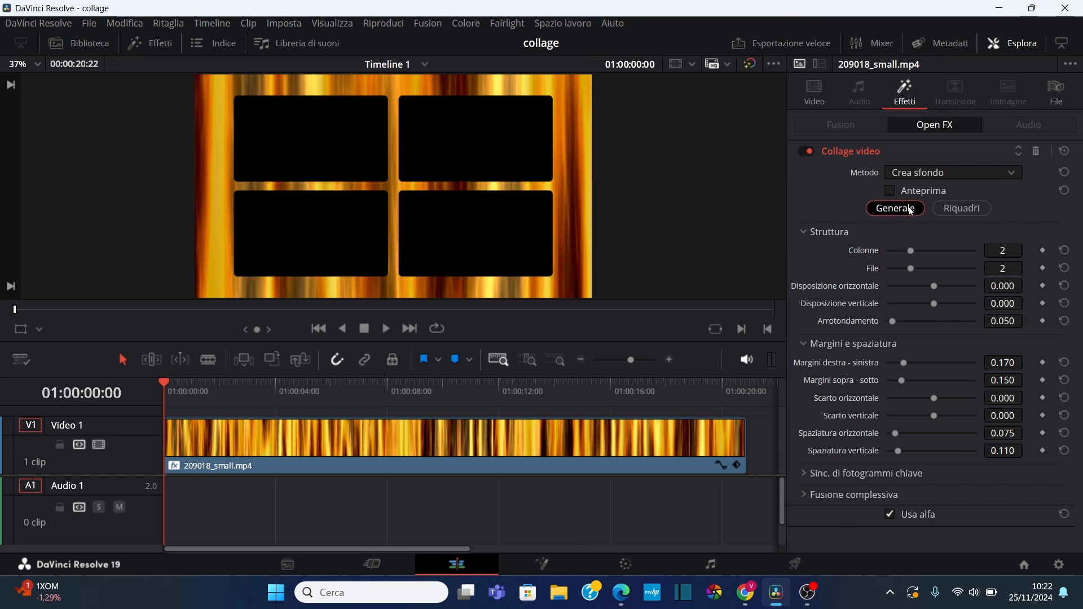
Step: Compare the collage's Riquadri settings with its Generale settings and return to Generale
left_click(962, 209)
left_click(893, 209)
left_click(977, 209)
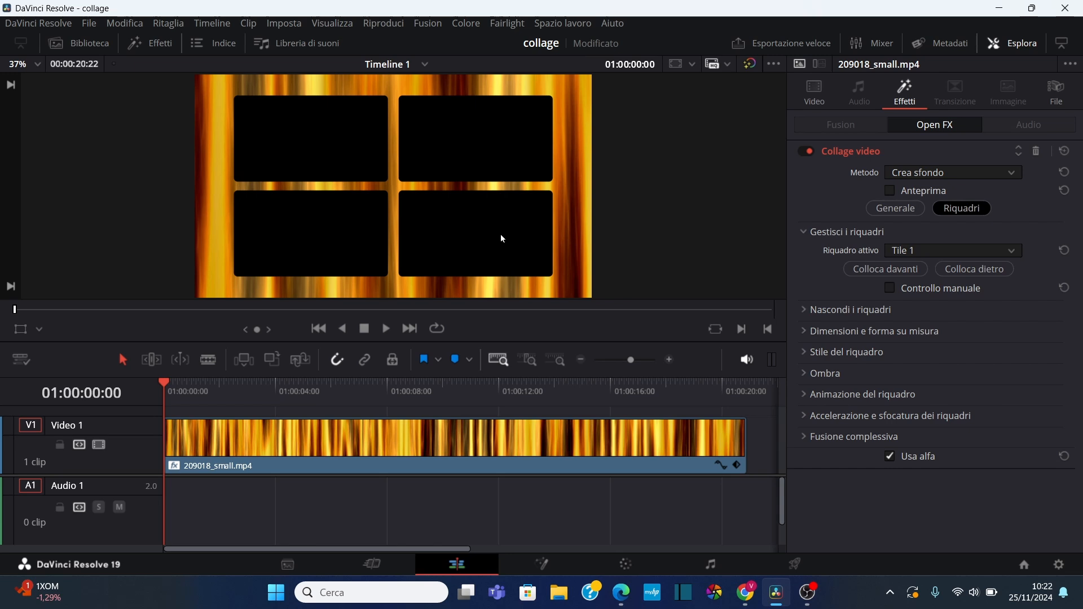
left_click(881, 210)
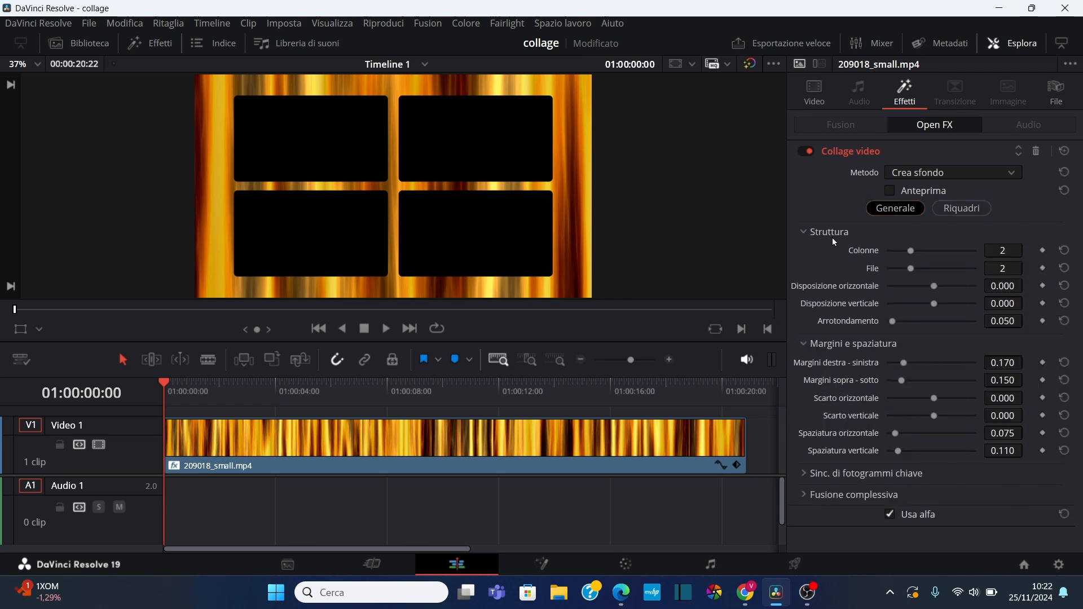
Step: Try a collage grid of 3 columns and 3 rows, and restore it to 2 columns and 2 rows
left_click(929, 254)
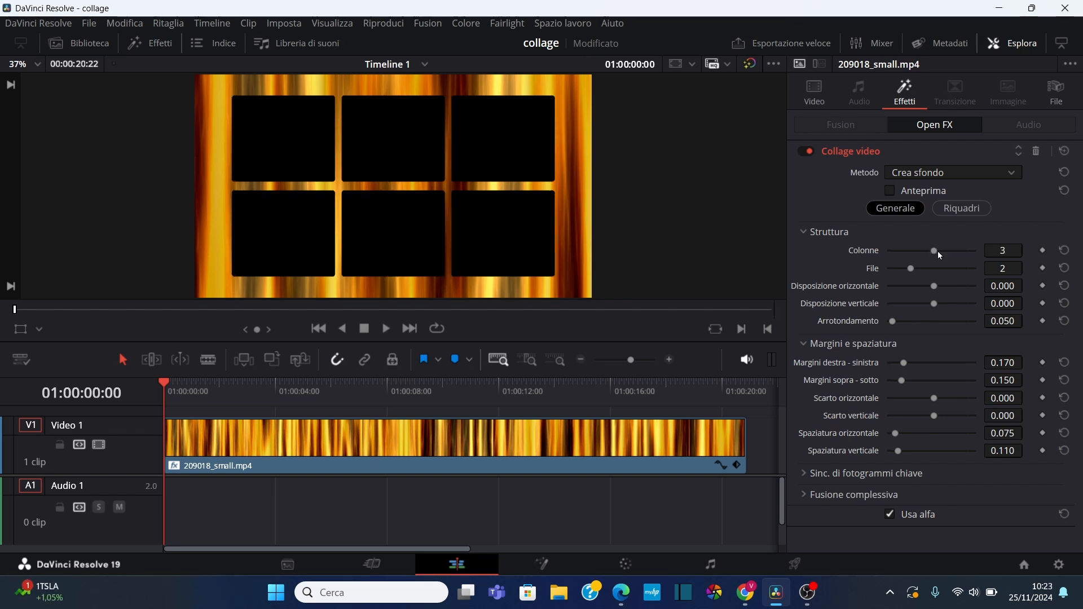
key("ctrl+s")
left_click(934, 269)
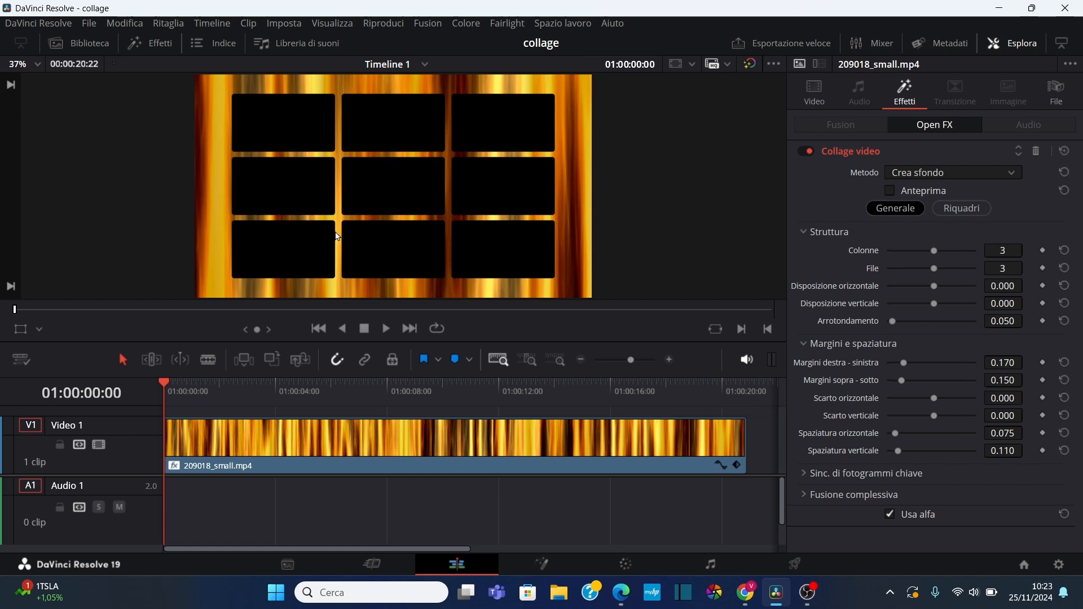
left_click(920, 251)
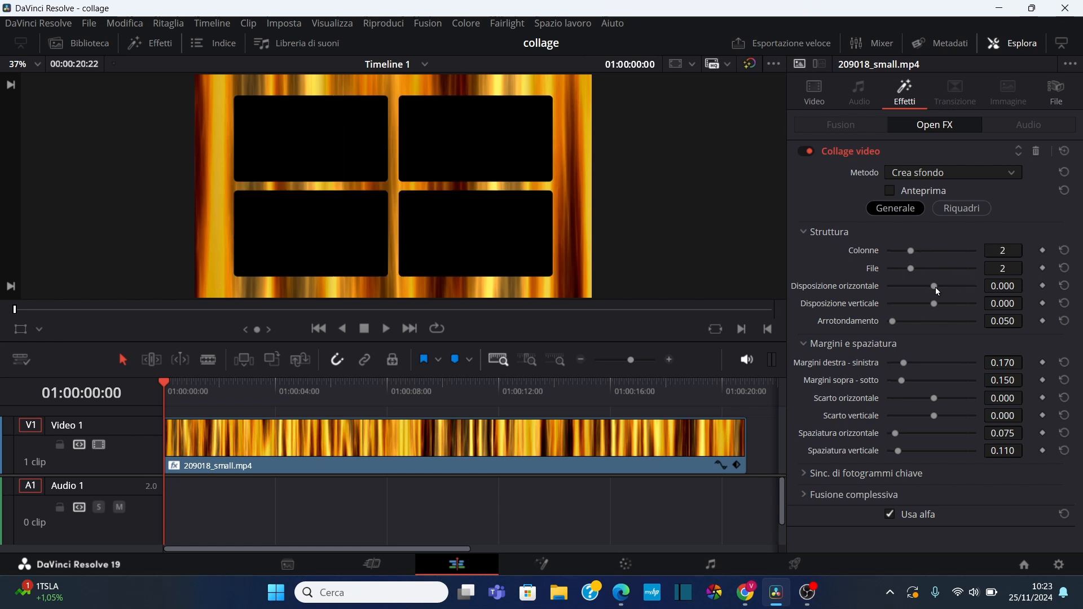
Step: Try Struttura values of -0.023 horizontal layout, 0.395 vertical layout and 0.581 rounding, resetting each to its default
left_click_drag(935, 286, 951, 305)
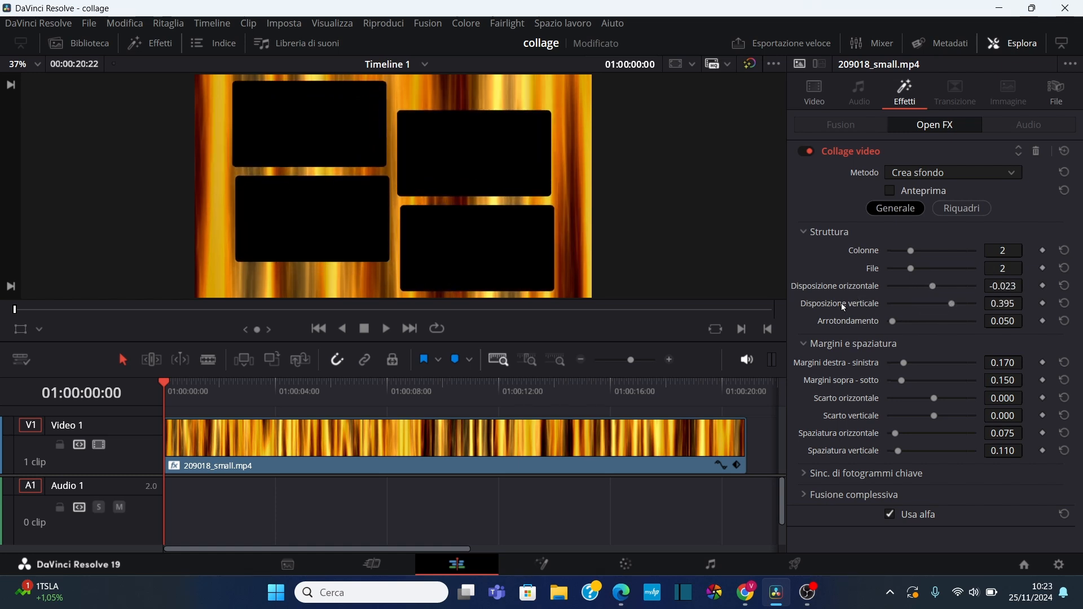
key("ctrl+s")
double_click(840, 304)
double_click(841, 287)
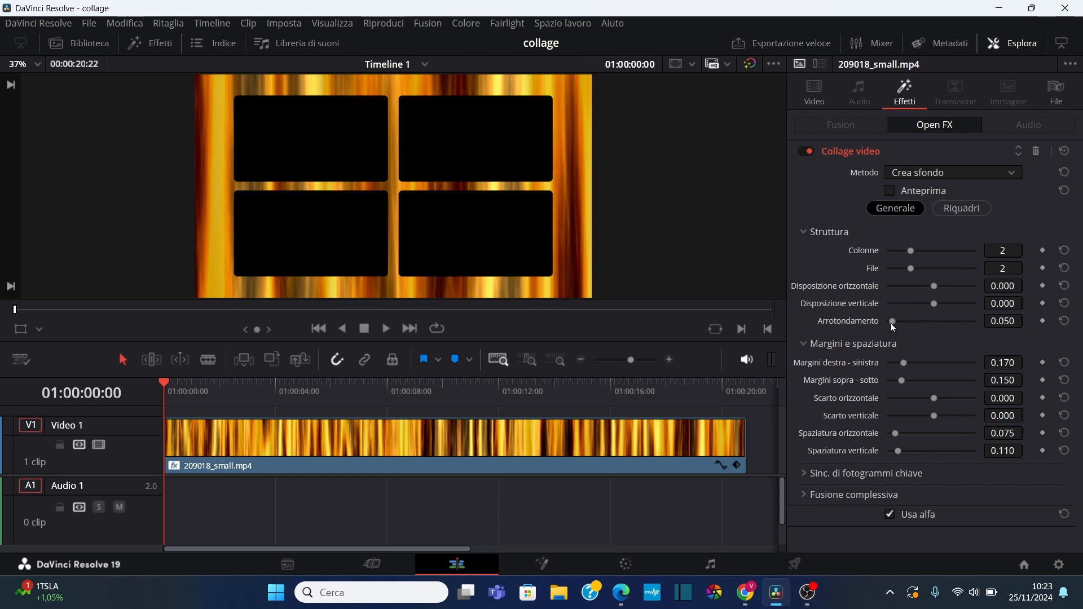
left_click_drag(892, 321, 941, 321)
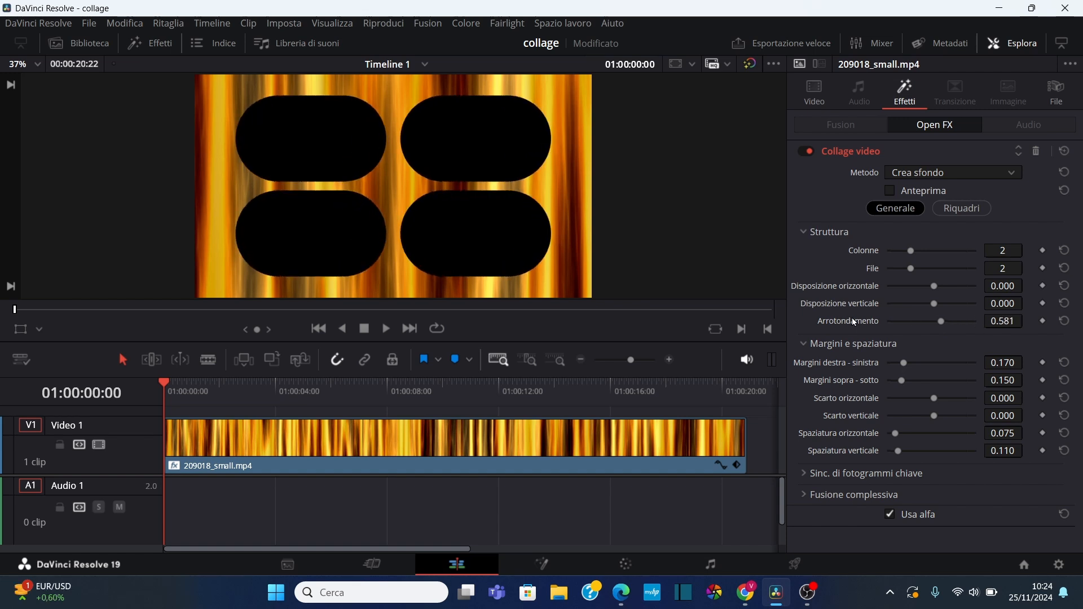
double_click(854, 322)
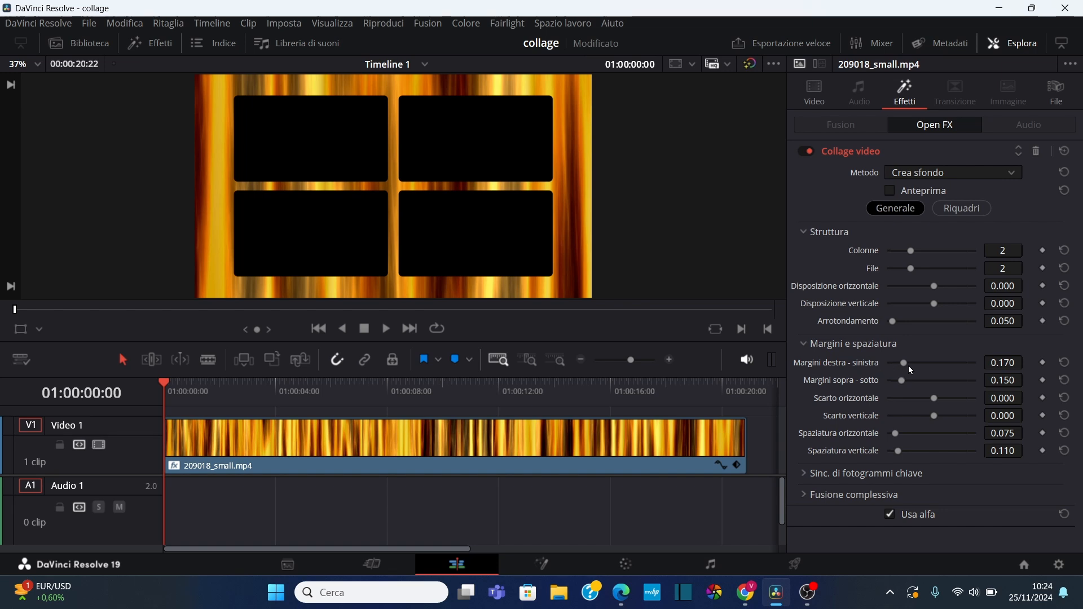
Step: Try out the collage's margin and spacing values, and toggle Usa alfa off and on
left_click_drag(908, 363, 898, 453)
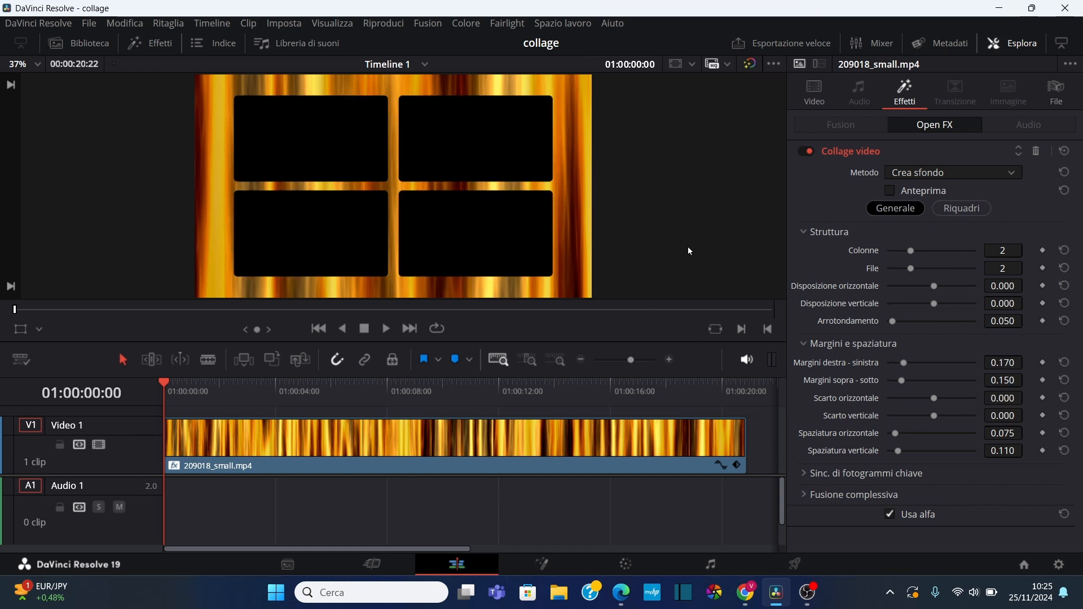
left_click(891, 515)
left_click(890, 514)
Step: Make Tile 2 the active tile in the Riquadri settings and hide it from the collage
left_click(962, 209)
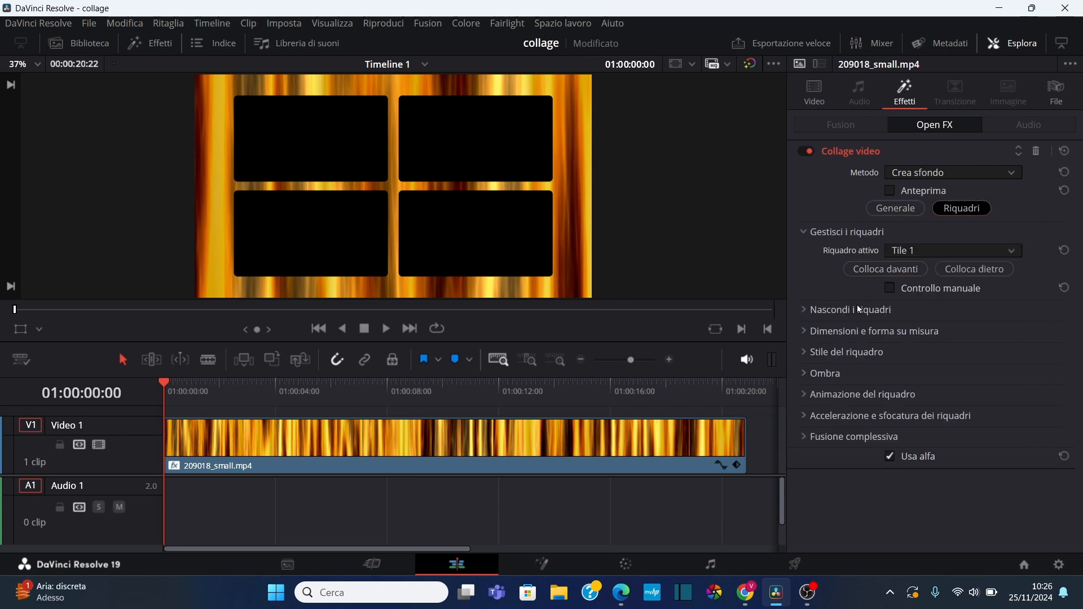
left_click(918, 252)
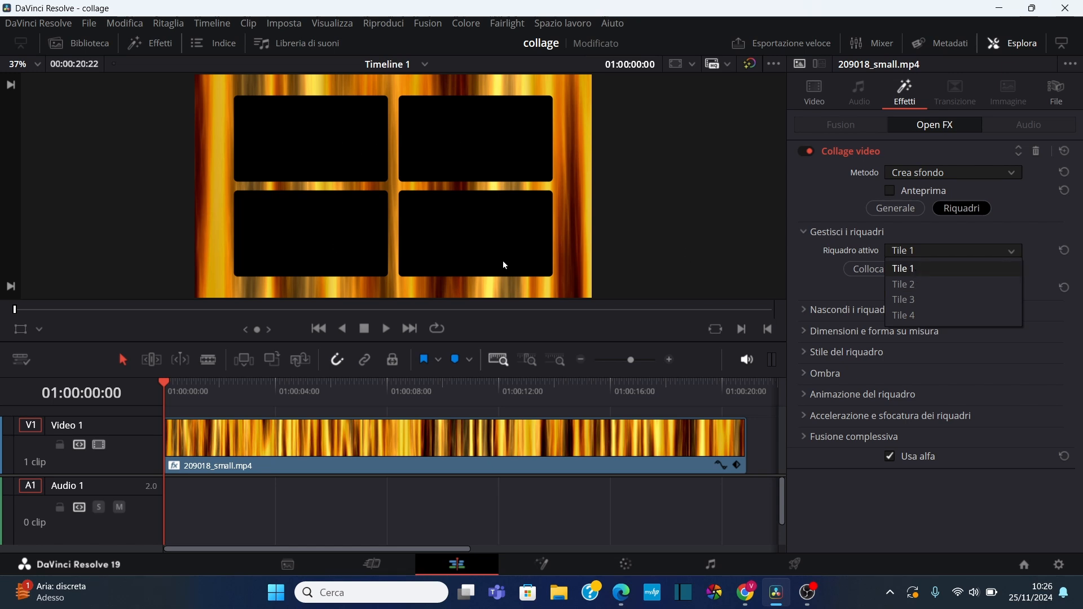
left_click(924, 289)
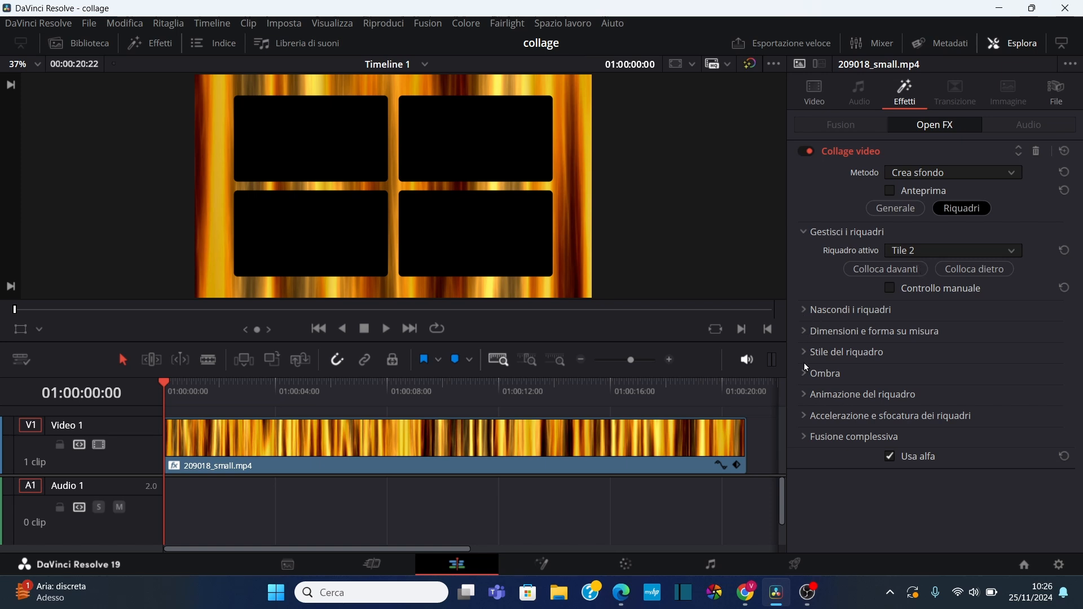
left_click(802, 309)
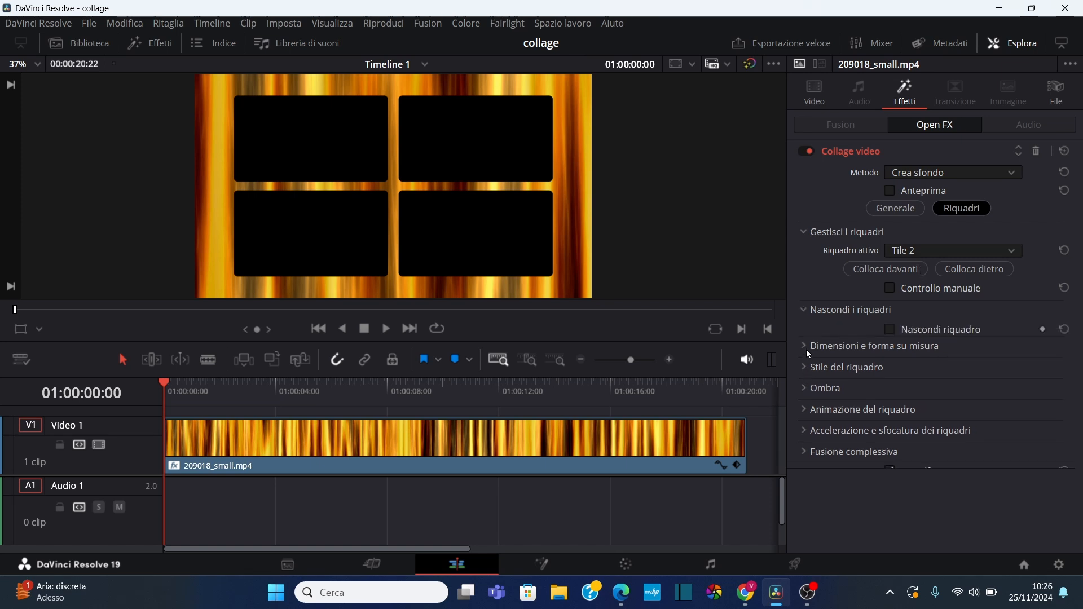
left_click(890, 329)
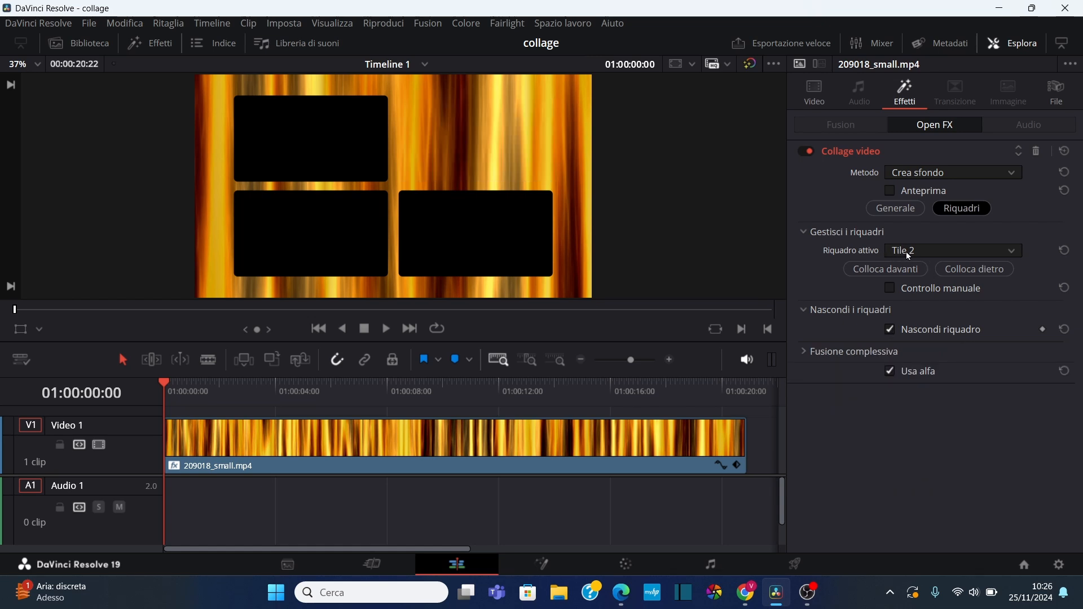
Step: Show Tile 2 again and set its Fila finale to 2 so it spans both rows
left_click(890, 330)
left_click(803, 351)
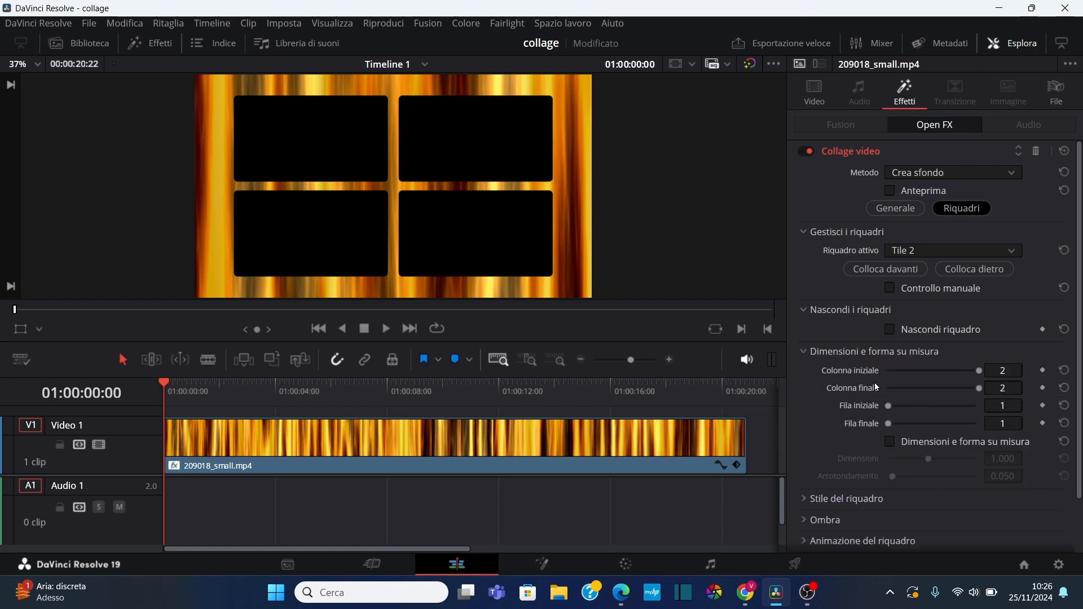
scroll(875, 383, "down", 1)
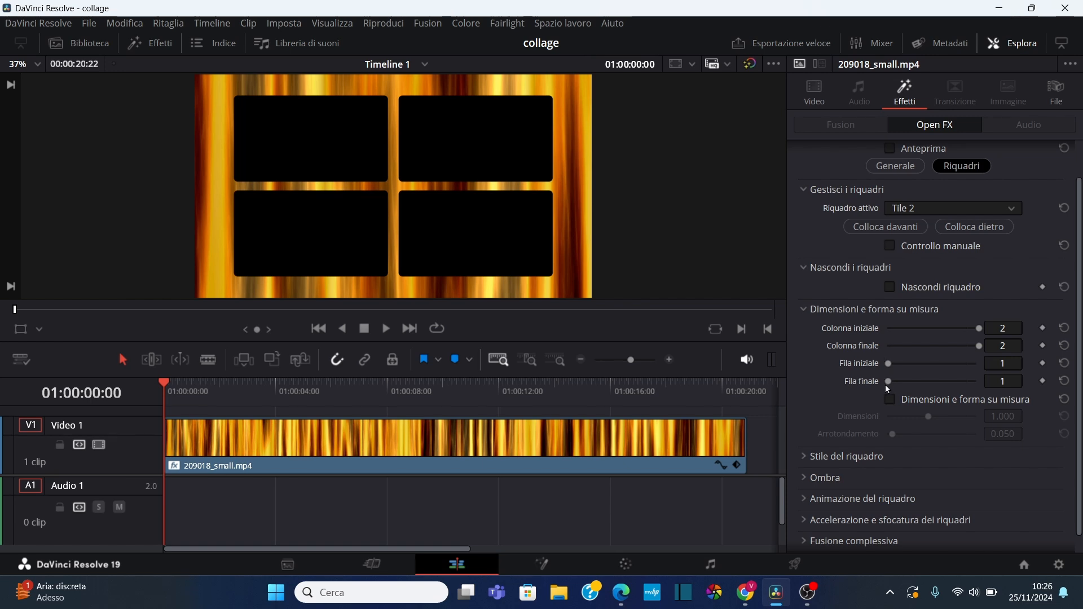
left_click_drag(889, 382, 969, 383)
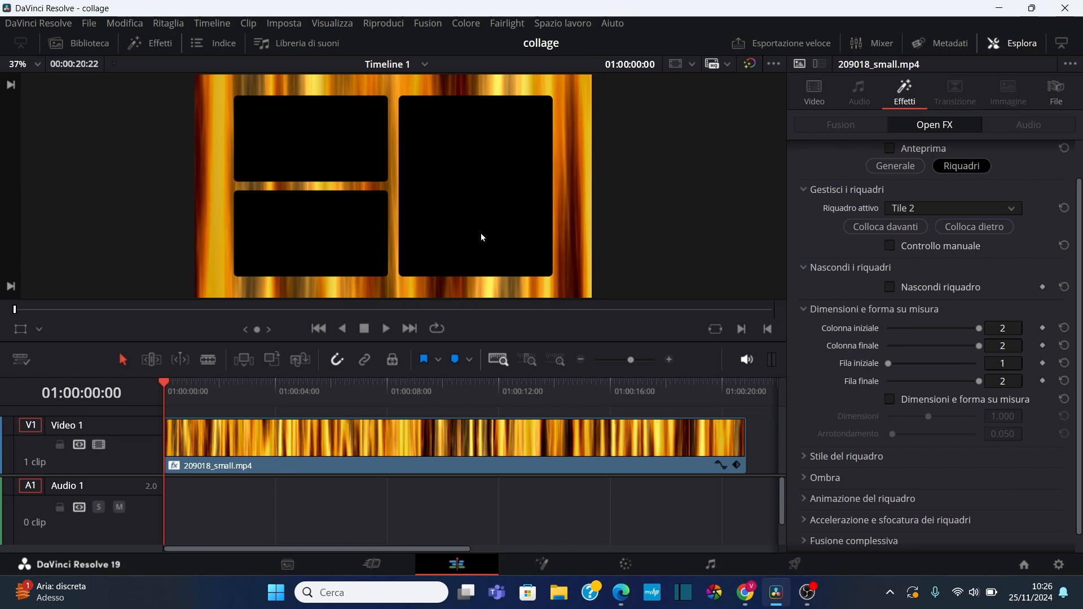
Step: Try Colonna iniziale and Colonna finale at 1 for Tile 2, and restore both to 2
left_click(926, 329)
left_click(926, 344)
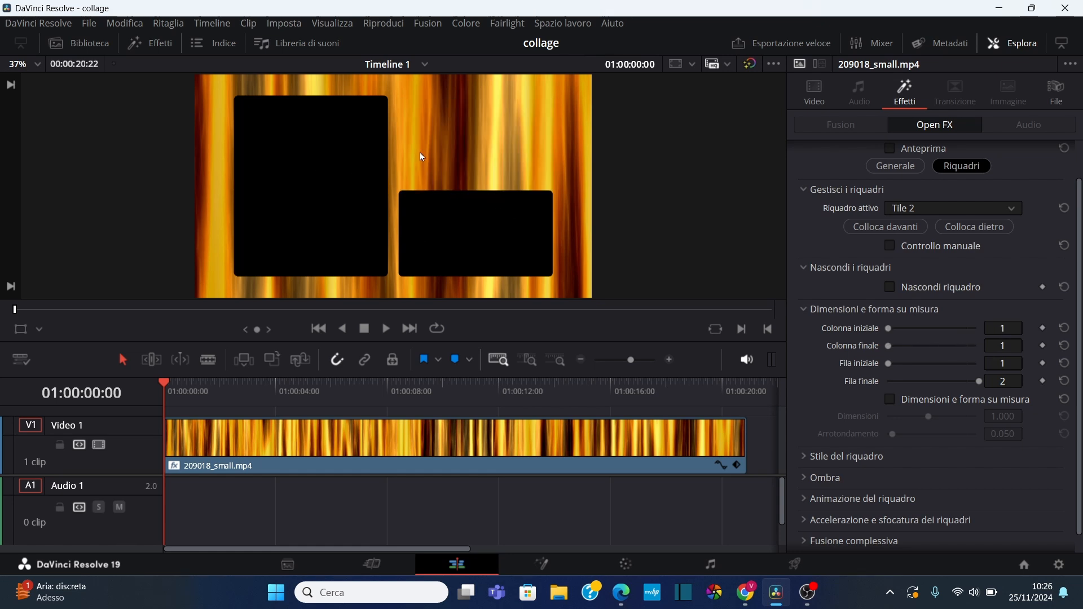
left_click_drag(915, 333, 974, 385)
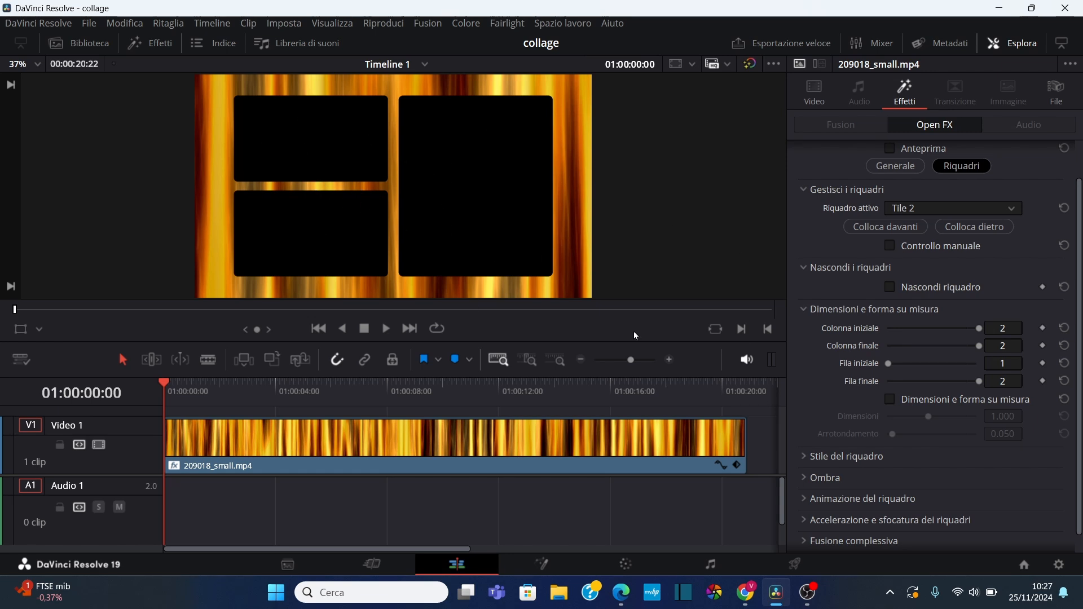
Step: Change the tile border colour in Stile del riquadro to green #00ff00
scroll(941, 426, "down", 1)
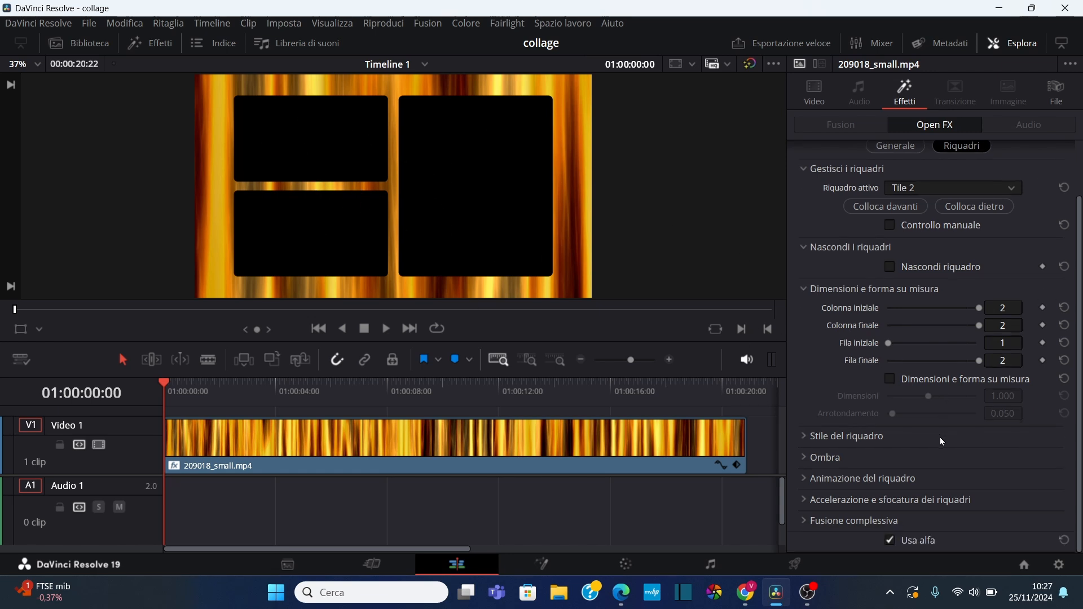
left_click(804, 438)
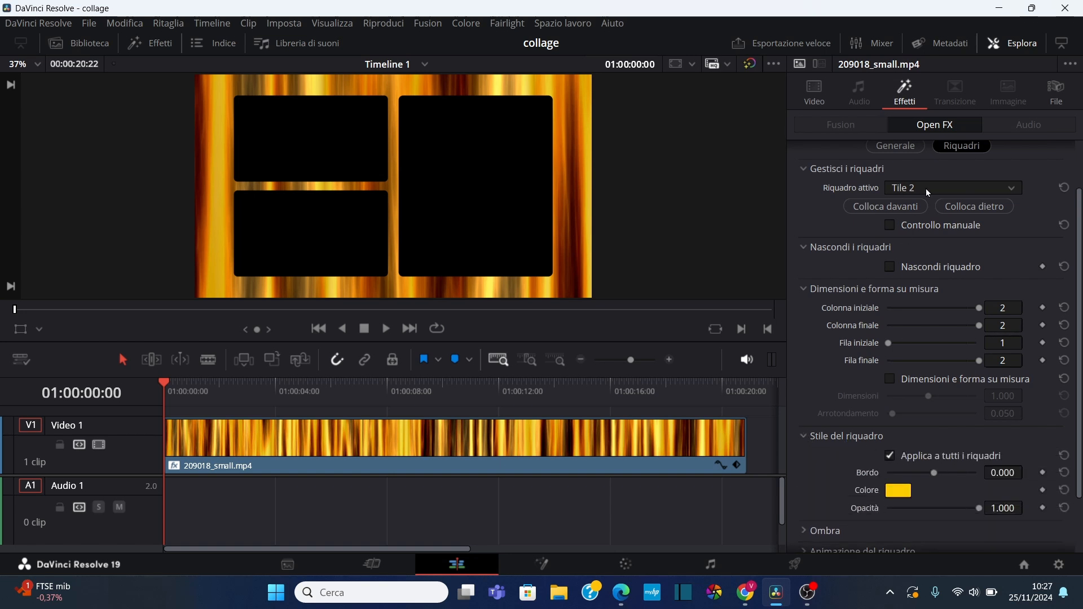
left_click(902, 492)
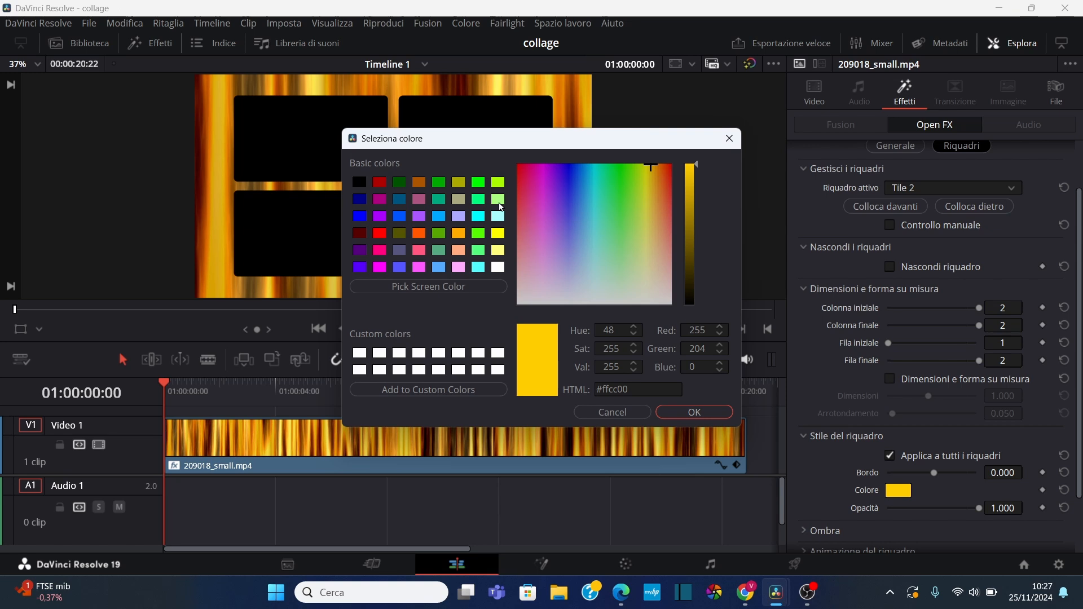
left_click(478, 251)
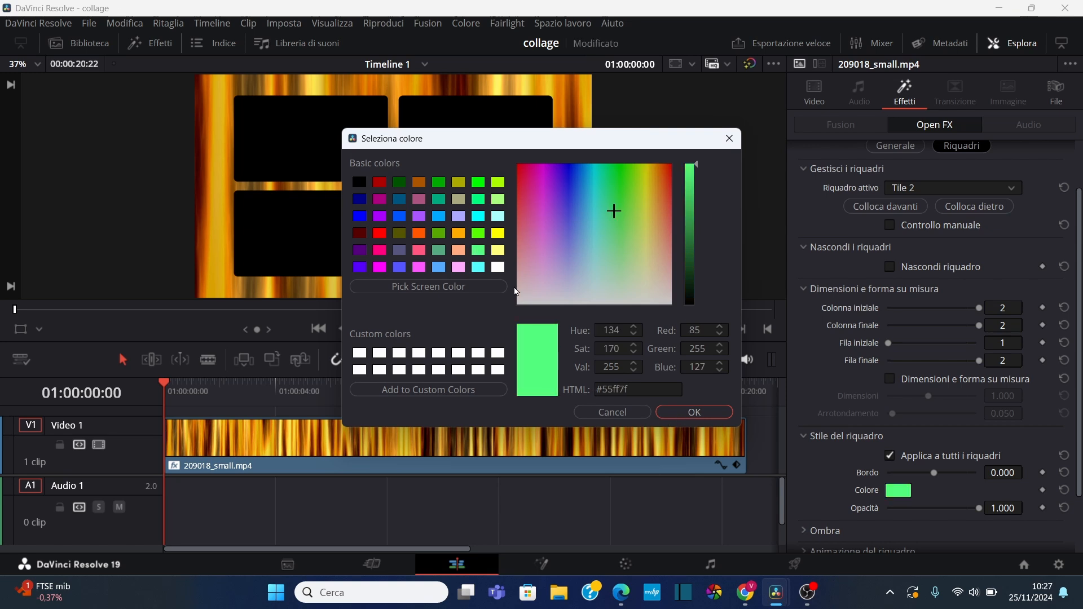
left_click(479, 182)
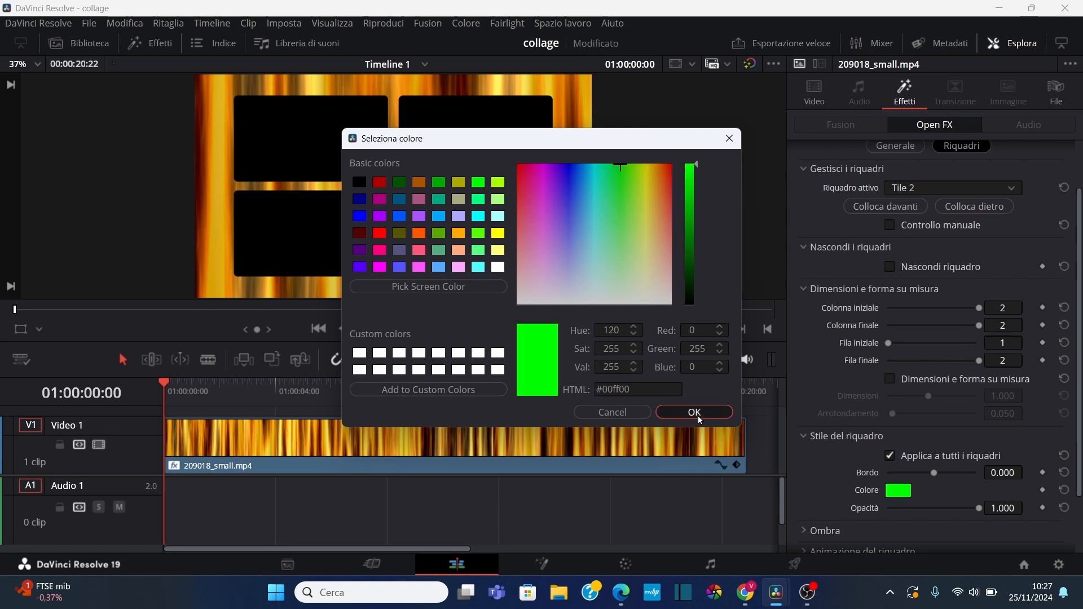
left_click(695, 413)
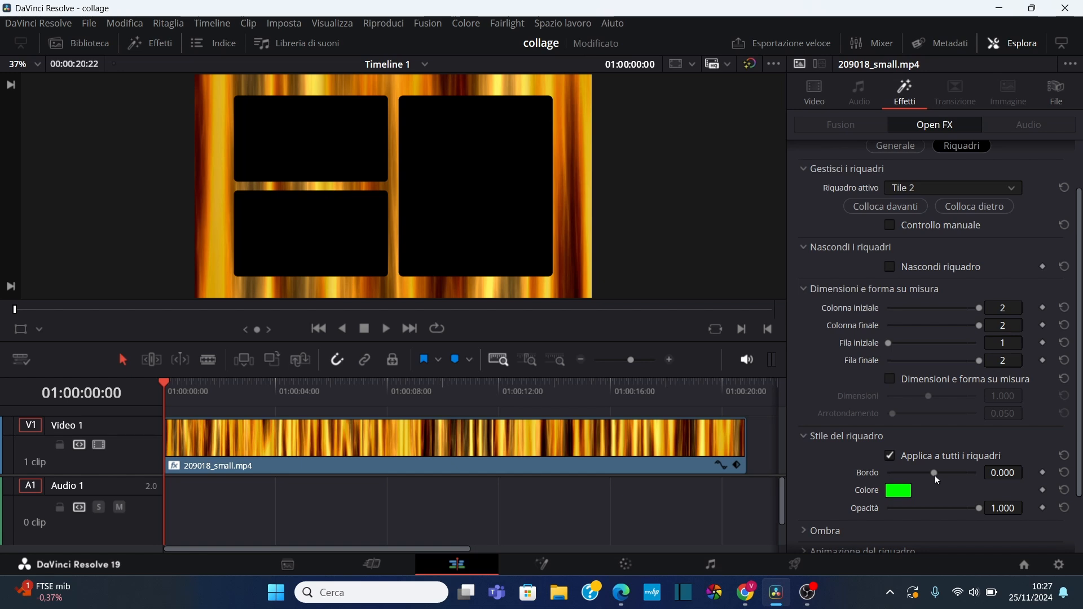
Step: Try a tile border width of 0.033, and bring it back to -0.002
mouse_move(935, 475)
left_mouse_down()
mouse_move(952, 472)
mouse_move(939, 471)
left_mouse_up()
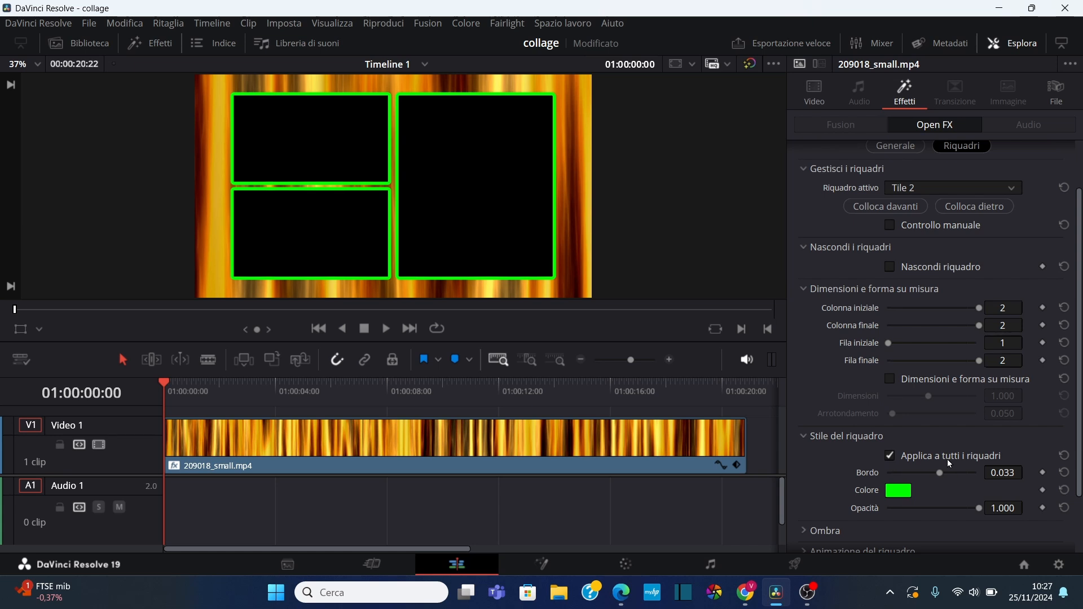
left_click(948, 461)
mouse_move(939, 472)
left_mouse_down()
mouse_move(957, 472)
mouse_move(934, 473)
left_mouse_up()
left_click(891, 456)
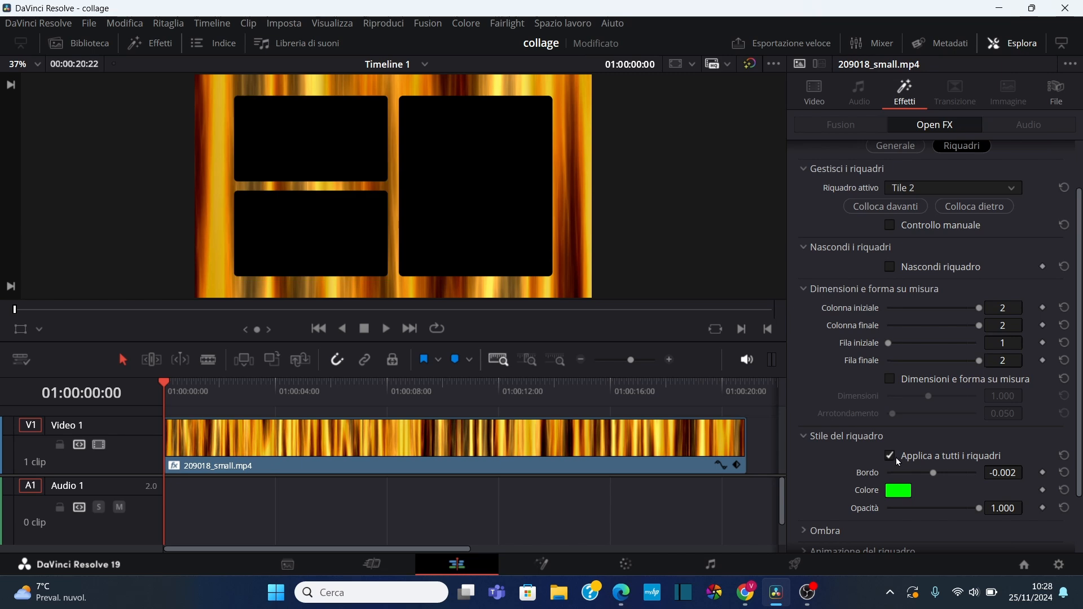
Step: Set the border width of all tiles to 0.041 and the border opacity to 0.830
left_click_drag(935, 473, 942, 474)
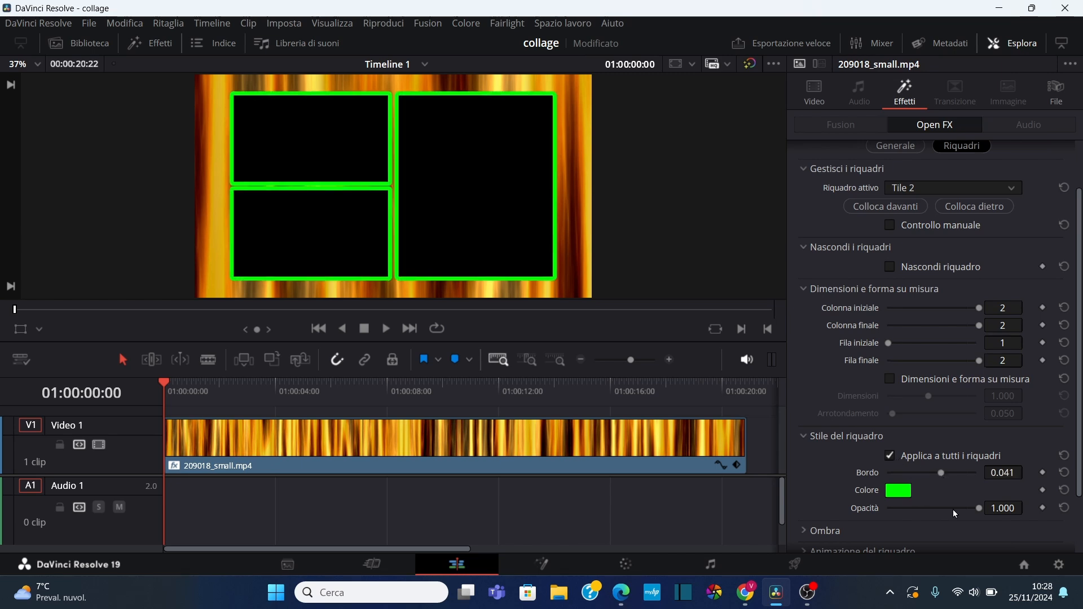
mouse_move(953, 509)
left_mouse_down()
mouse_move(846, 498)
mouse_move(966, 502)
left_mouse_up()
Step: Add a black shadow to all tiles with intensity 1.000 and distance 0.045
scroll(908, 450, "down", 2)
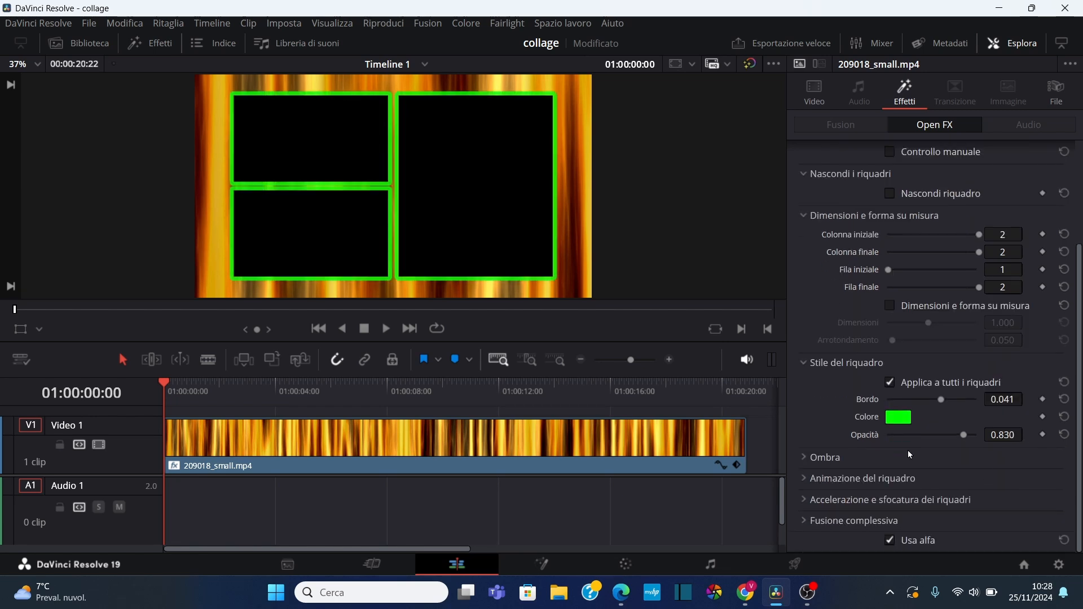
left_click(864, 457)
scroll(896, 358, "down", 3)
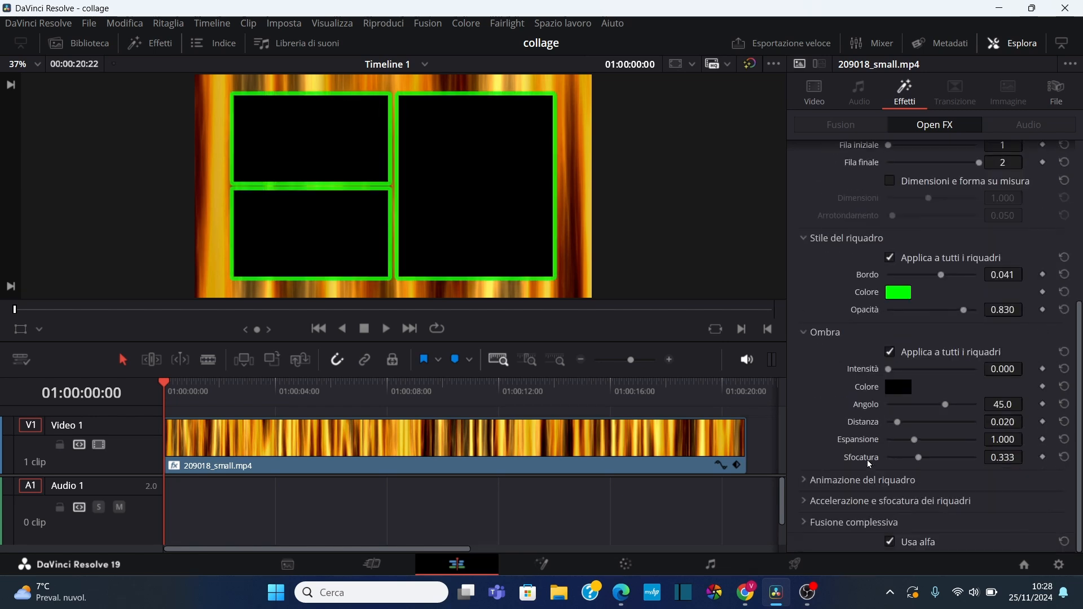
left_click(897, 388)
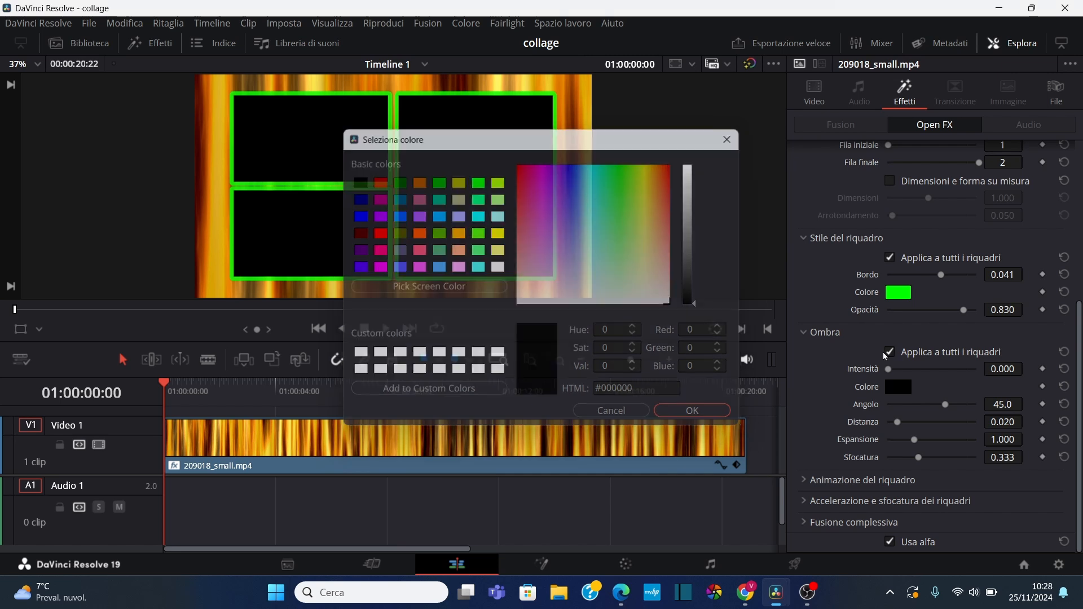
key("Escape")
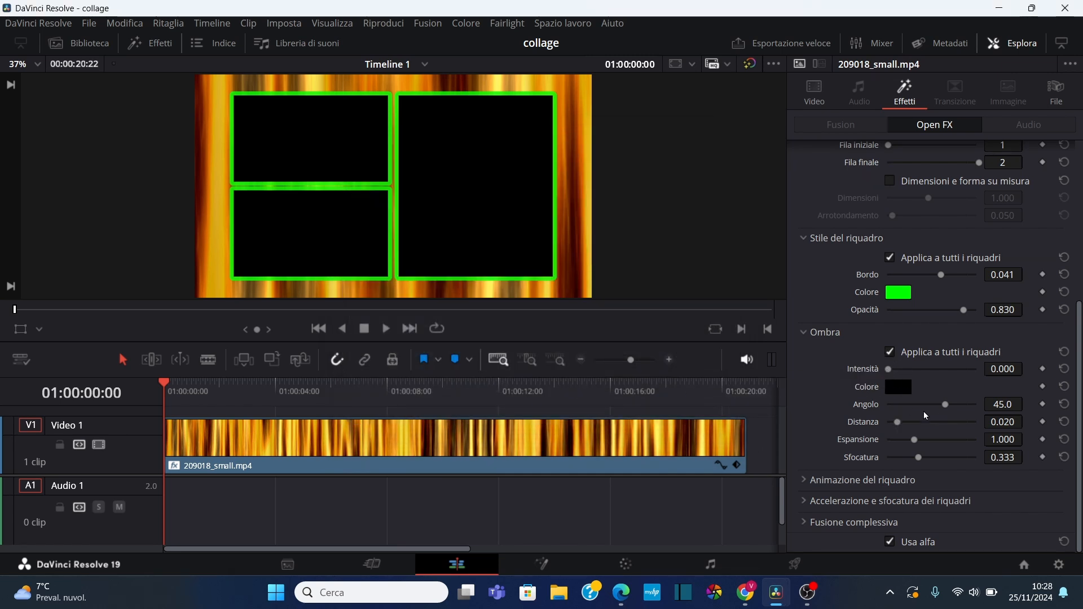
left_click_drag(889, 370, 994, 388)
left_click_drag(897, 422, 909, 429)
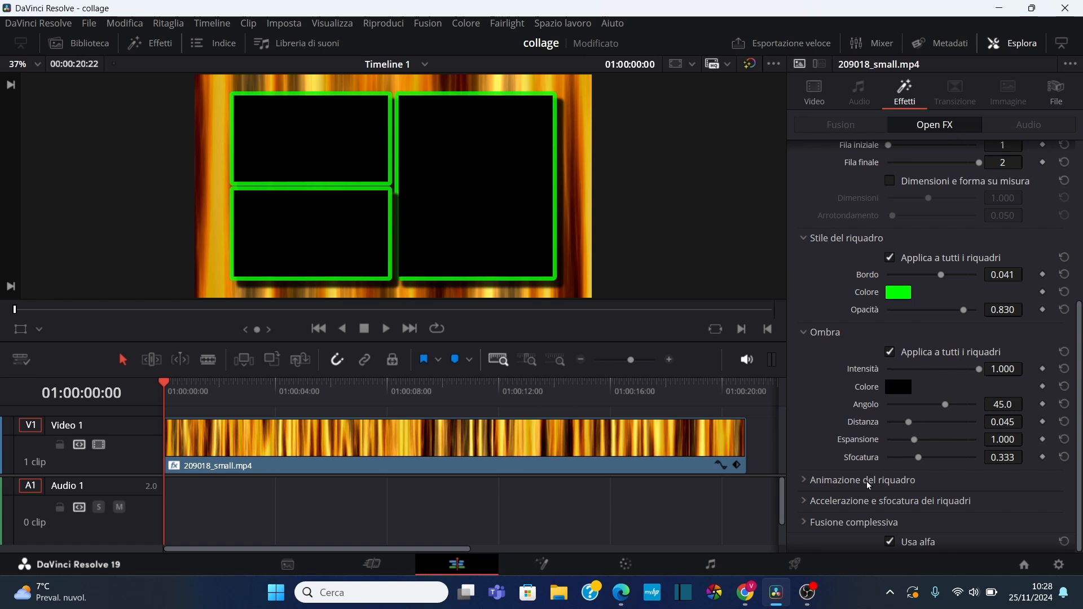
Step: Stop applying the tile animation to all tiles, set Tile 2's Anima to Solo intro, and play it back briefly
left_click(805, 481)
scroll(871, 496, "down", 3)
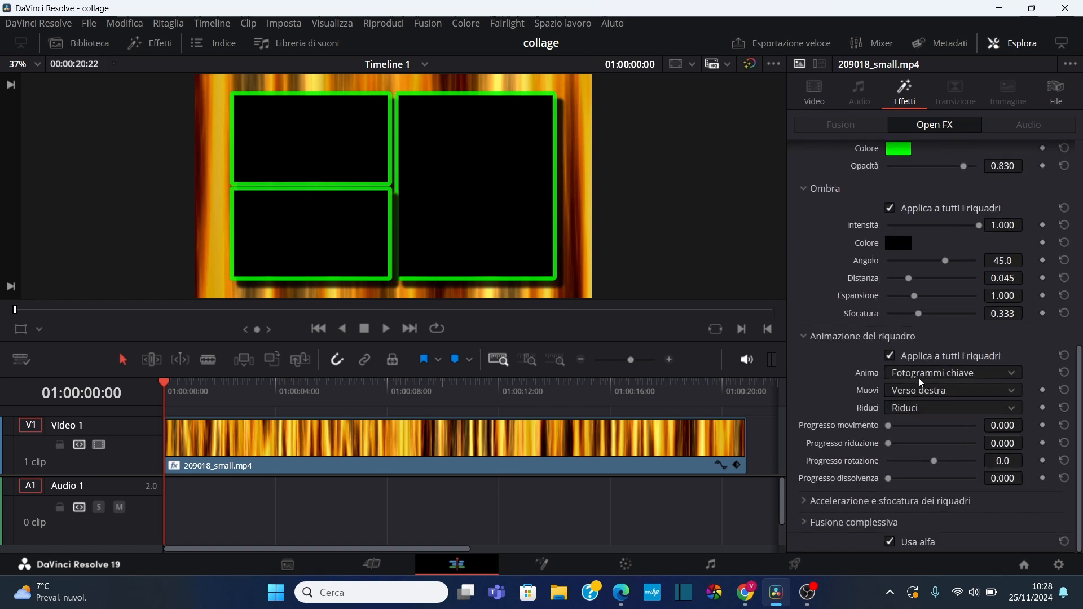
scroll(919, 378, "up", 7)
scroll(956, 384, "down", 7)
left_click(889, 357)
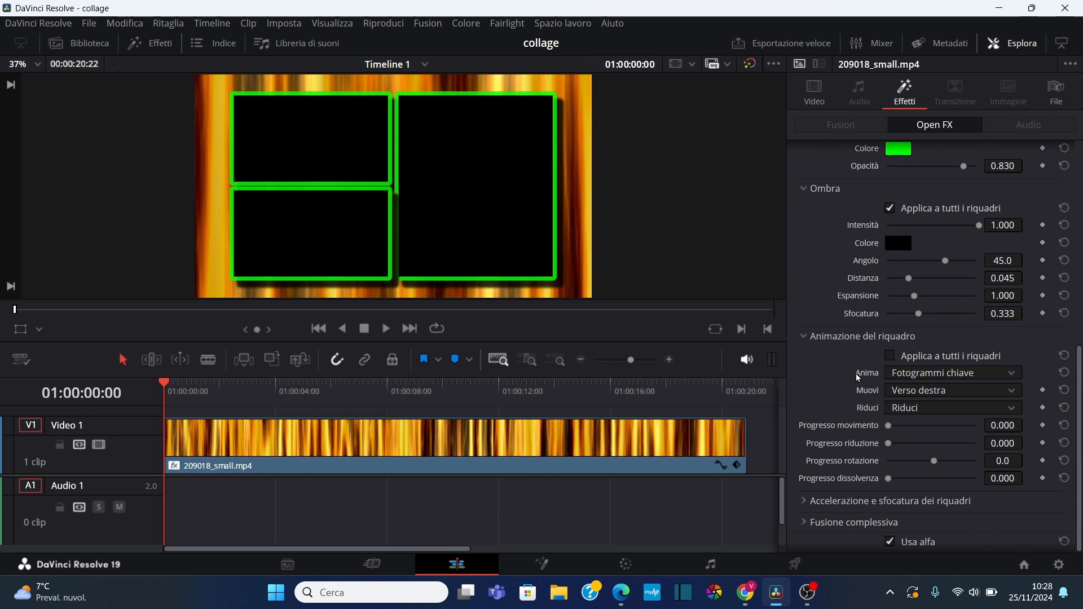
left_click(998, 374)
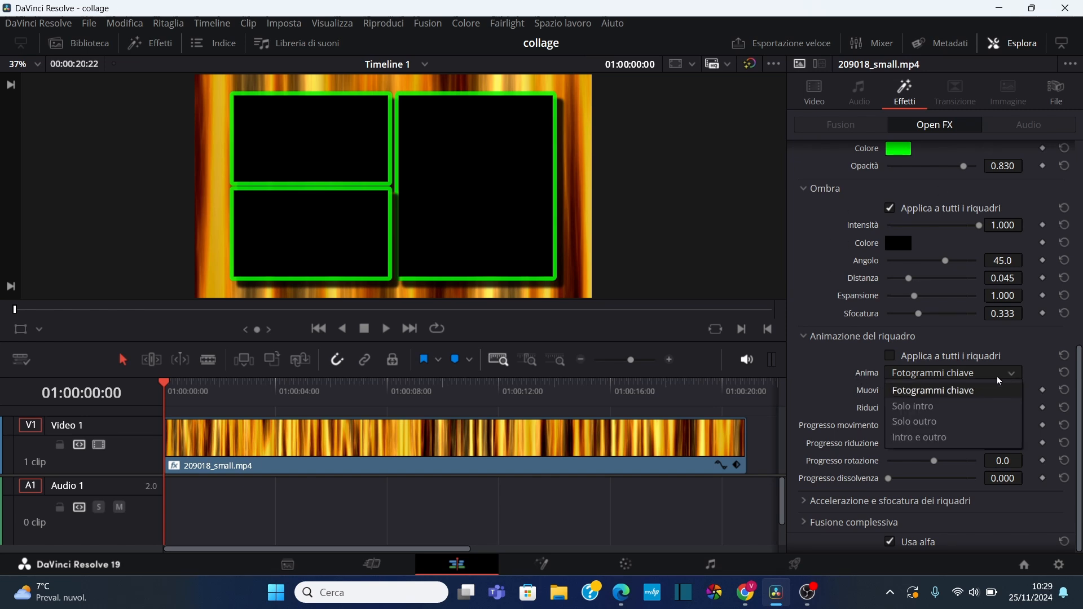
left_click(934, 407)
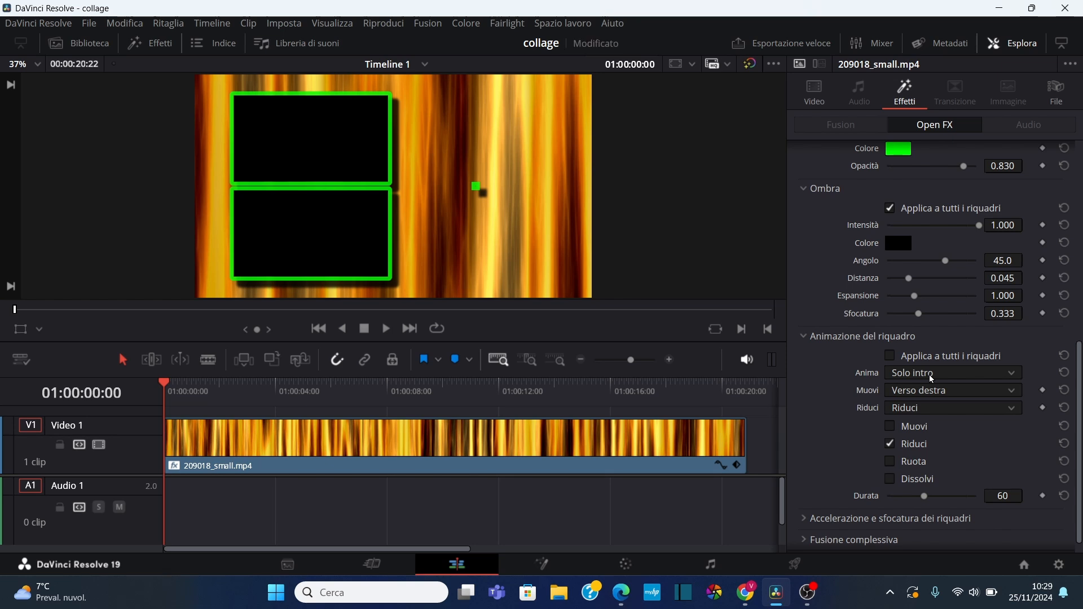
left_click(391, 330)
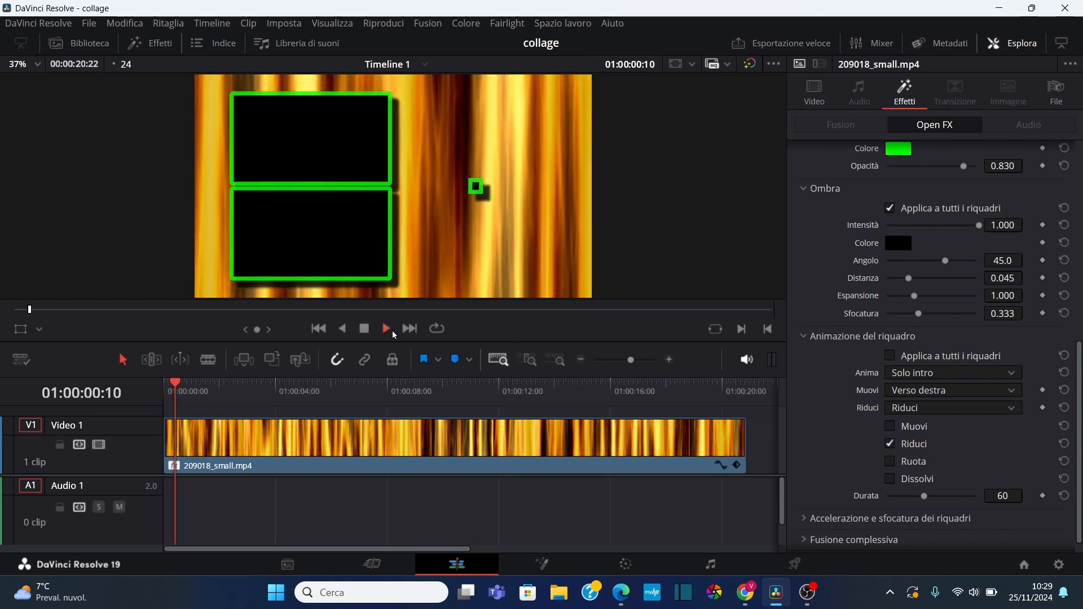
left_click(363, 330)
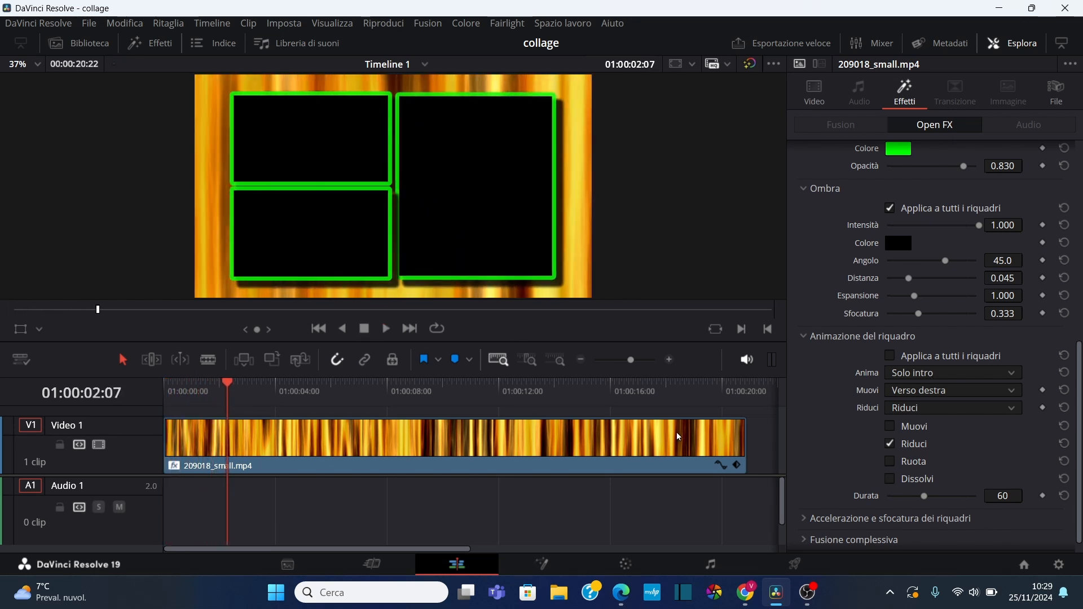
Step: Shorten Tile 2's animation duration to 29 and preview it from the start of the timeline
left_click_drag(923, 496, 906, 497)
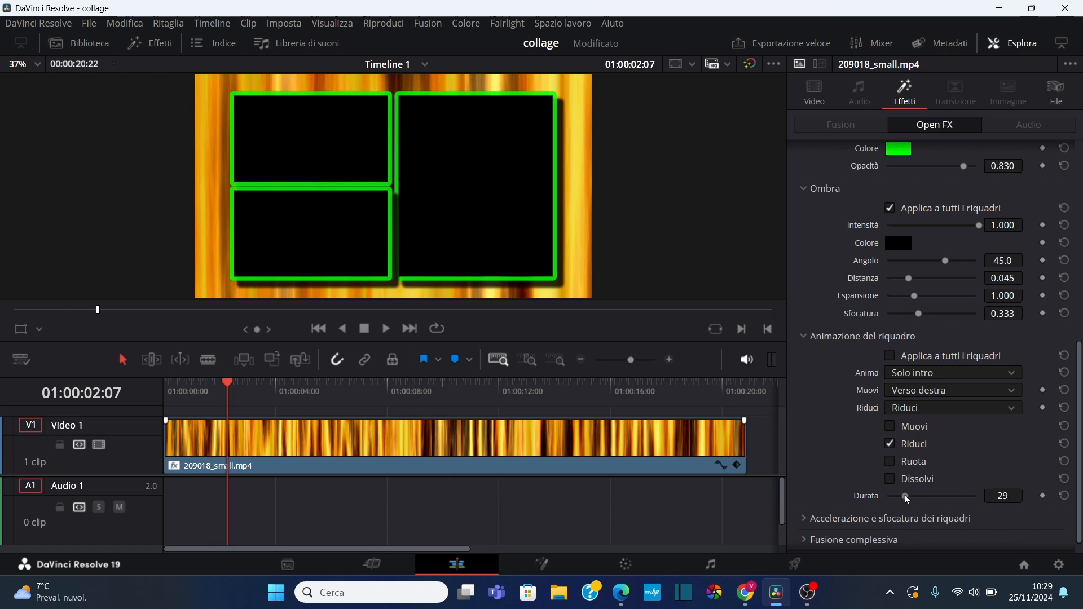
left_click(319, 329)
left_click(385, 331)
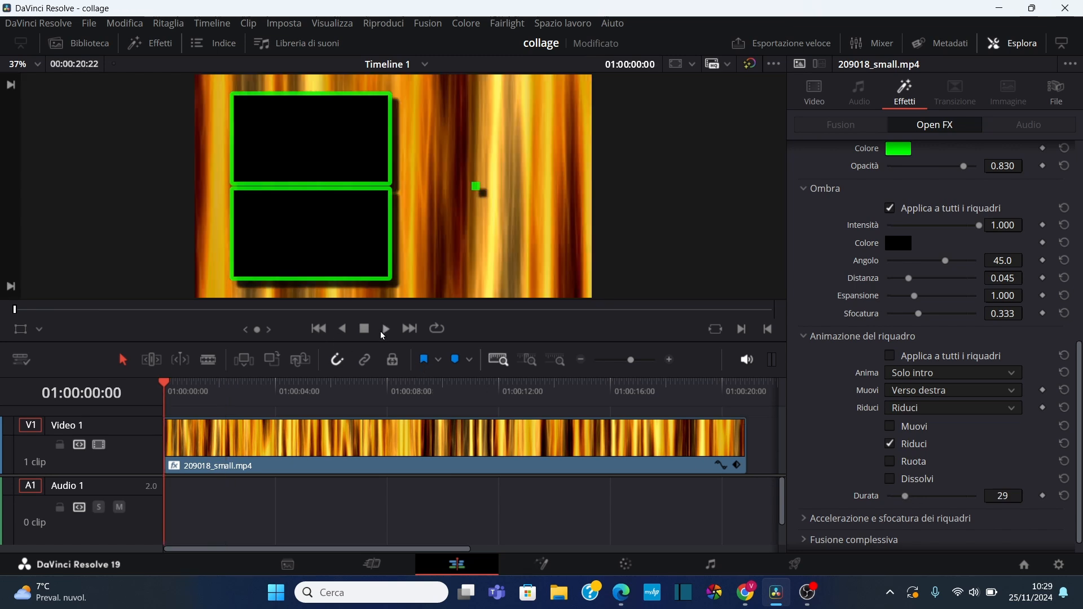
left_click(363, 329)
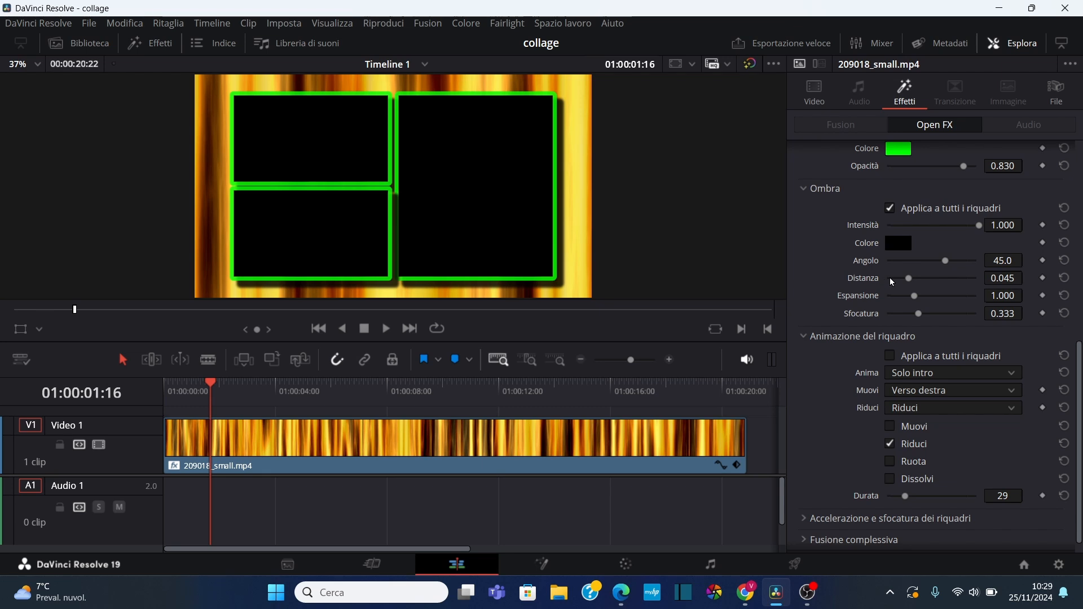
Step: Make Tile 1 the active tile and set its Anima to Intro e outro
scroll(1022, 283, "up", 5)
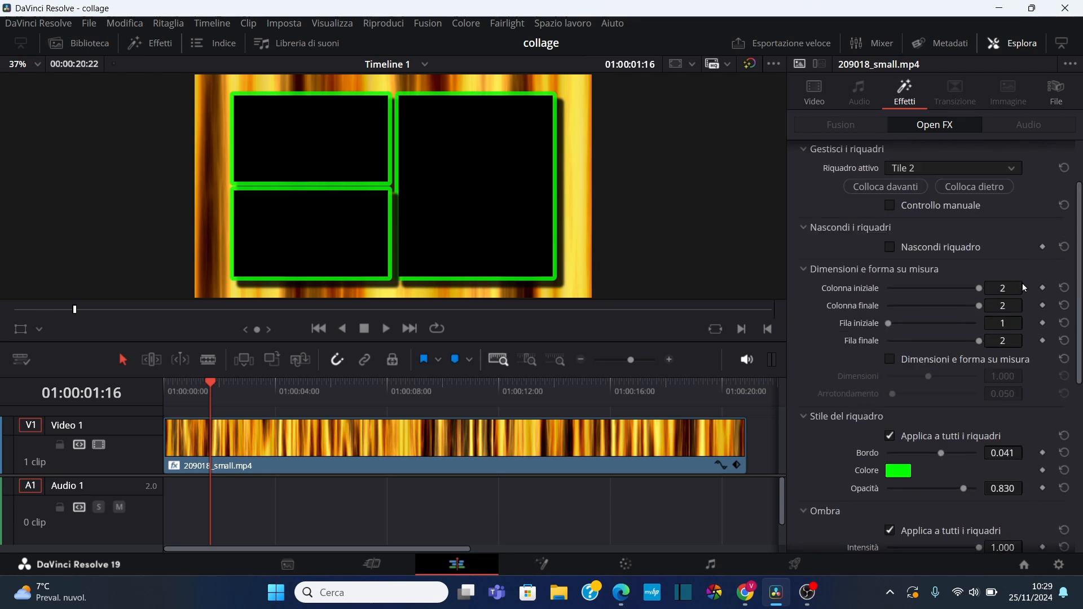
left_click(990, 169)
left_click(913, 191)
scroll(1078, 398, "down", 5)
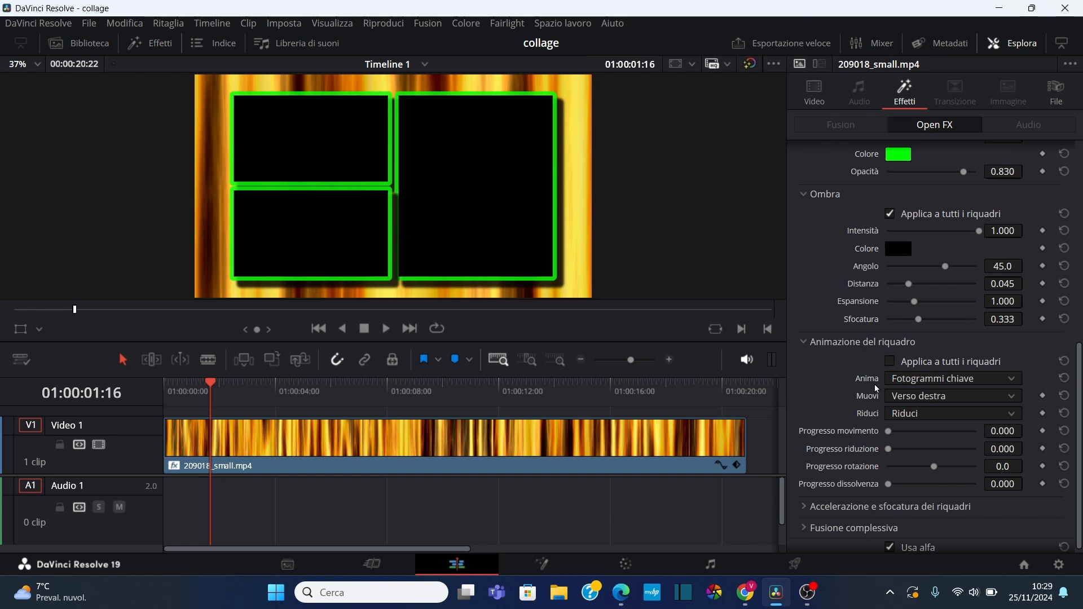
left_click(939, 378)
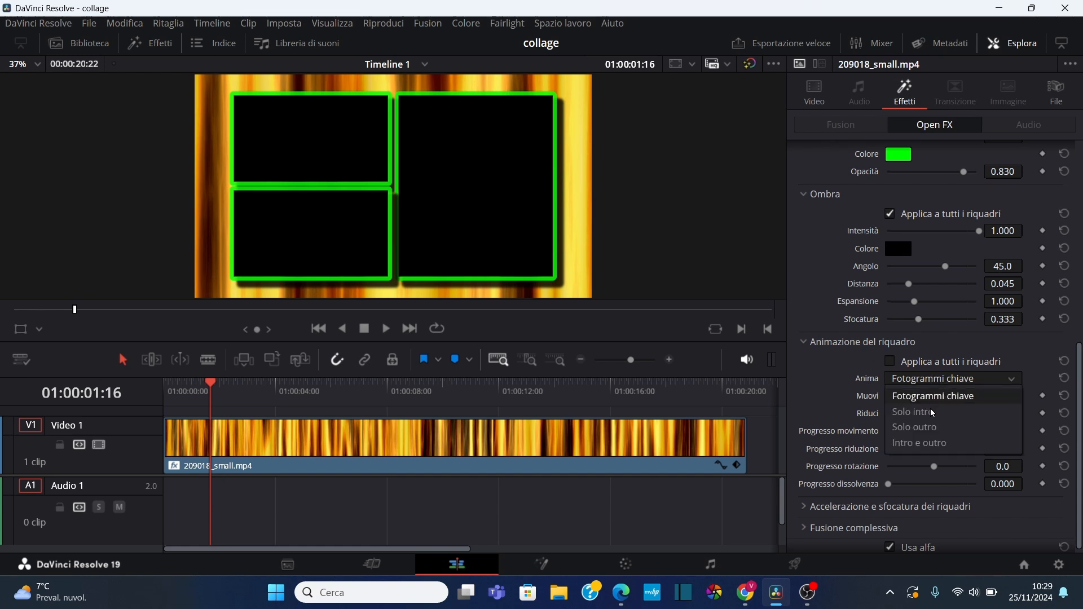
left_click(935, 443)
Step: Play the beginning and the end of the clip to check Tile 1's intro and outro animation
key("Home")
left_click(374, 329)
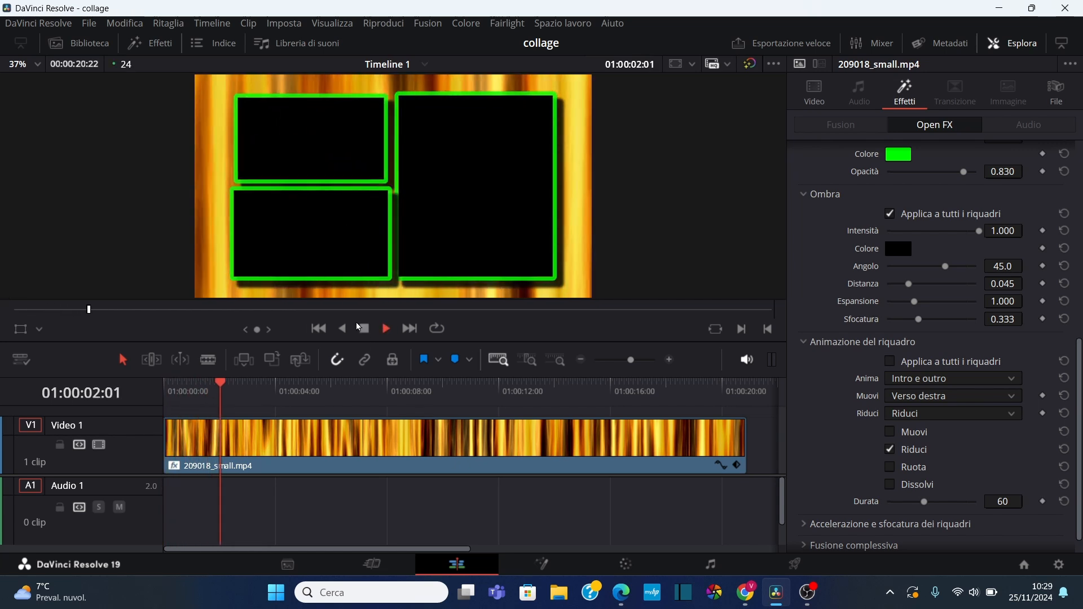
left_click(363, 329)
left_click(691, 388)
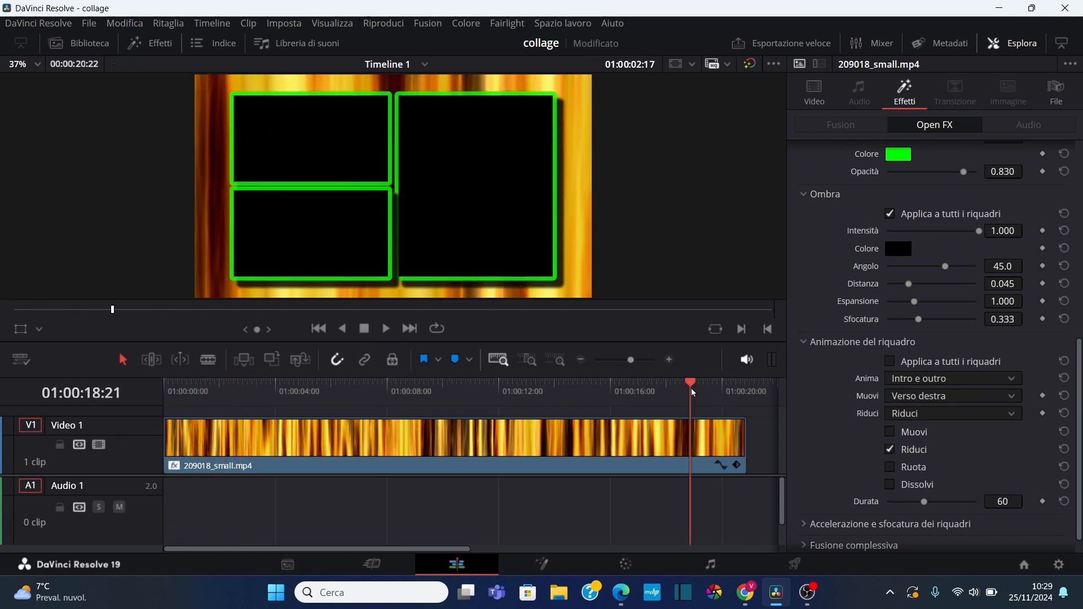
left_click(386, 329)
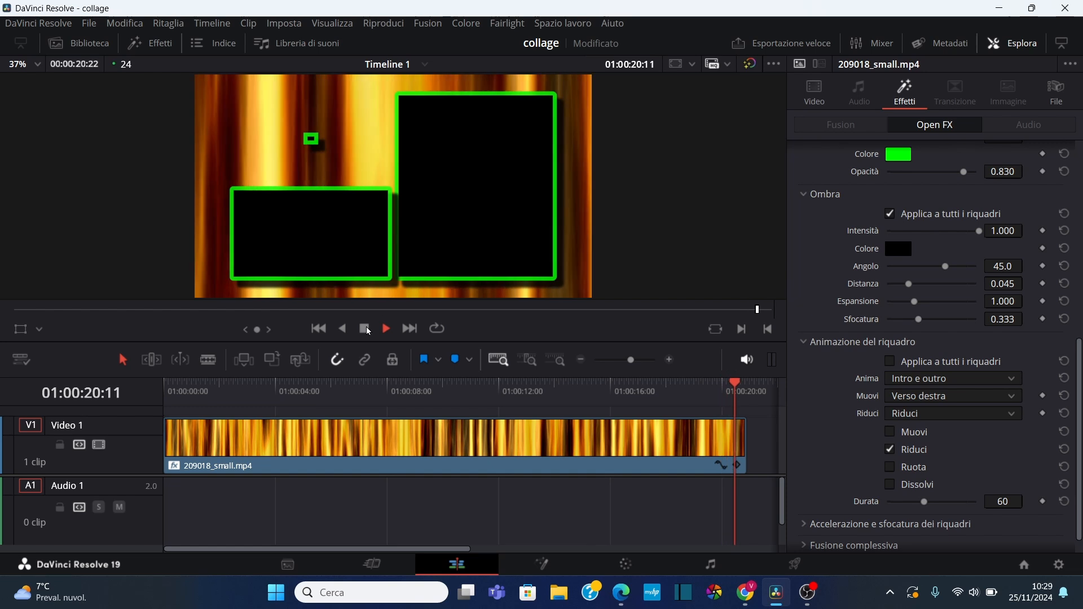
scroll(901, 226, "up", 8)
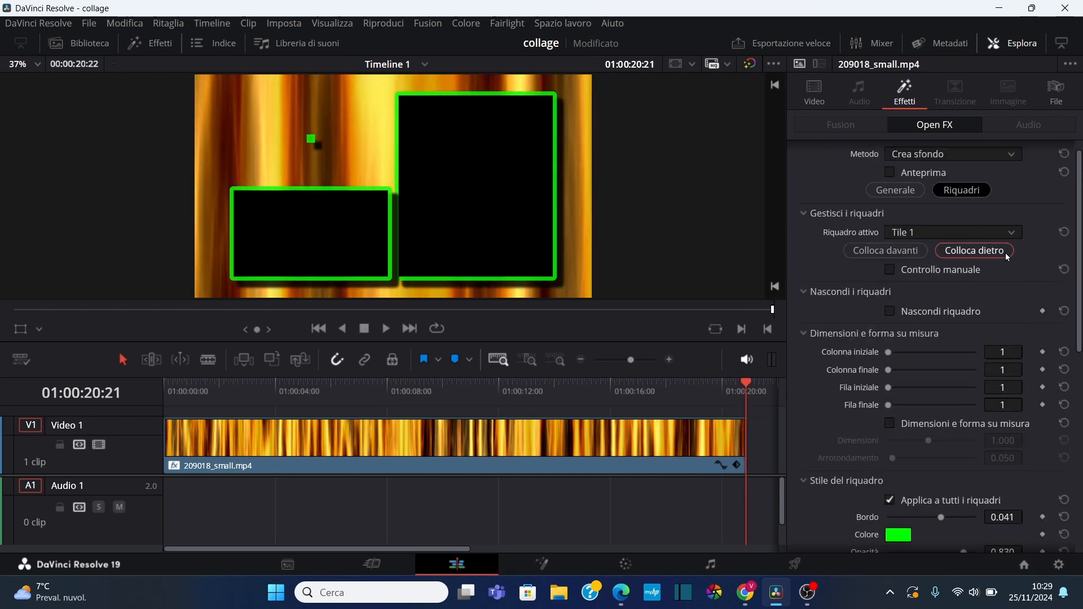
Step: Set Tile 1's Anima to Fotogrammi chiave
scroll(985, 344, "down", 10)
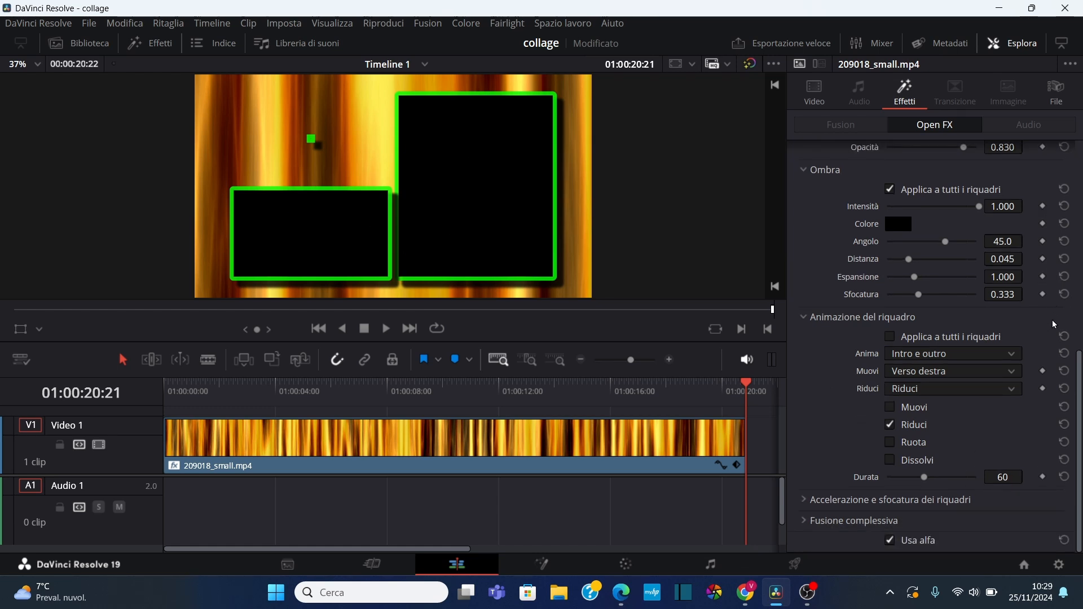
left_click(953, 354)
left_click(938, 407)
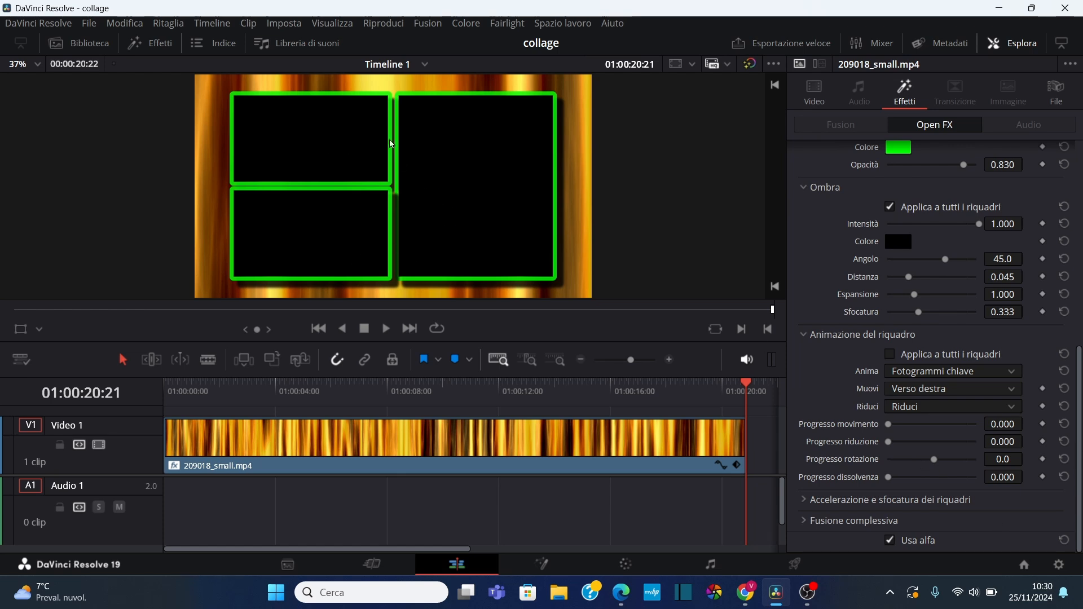
Step: Reset the whole Collage video effect to its defaults and show its Generale settings again
scroll(1060, 288, "up", 8)
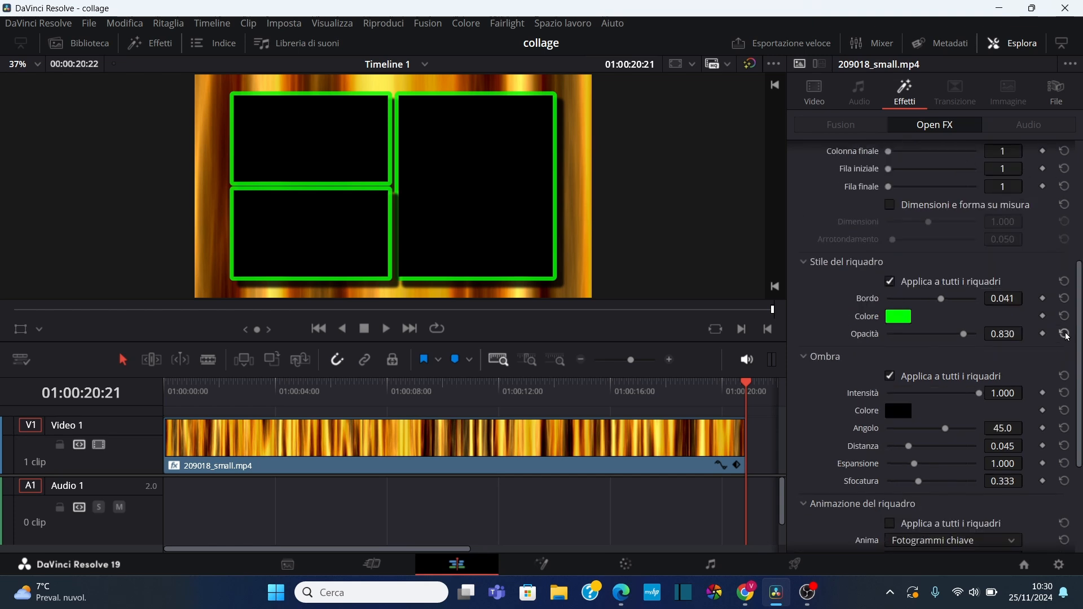
left_click(908, 212)
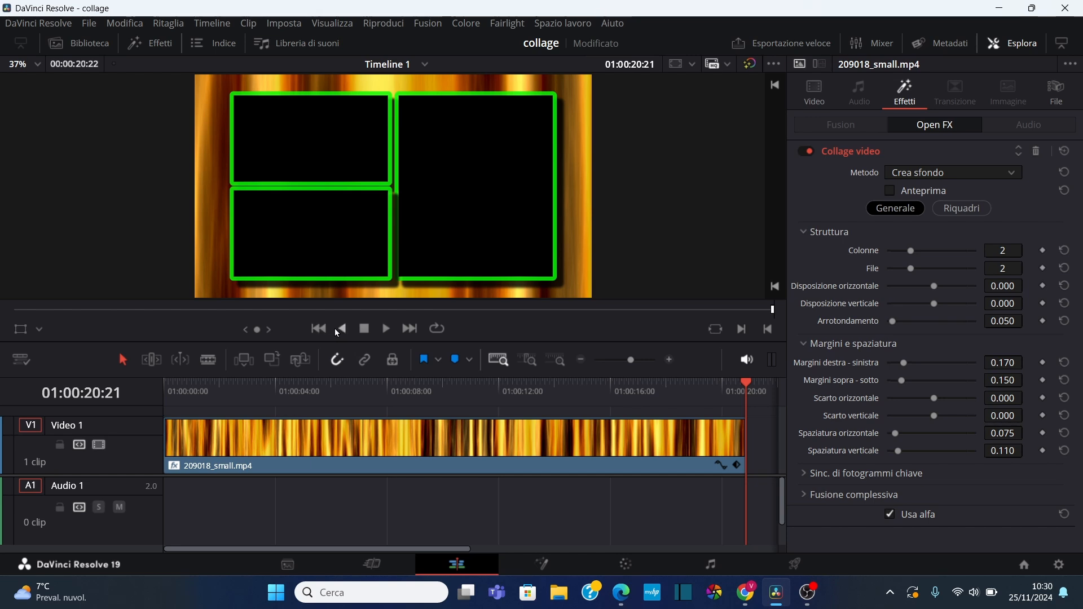
left_click(969, 208)
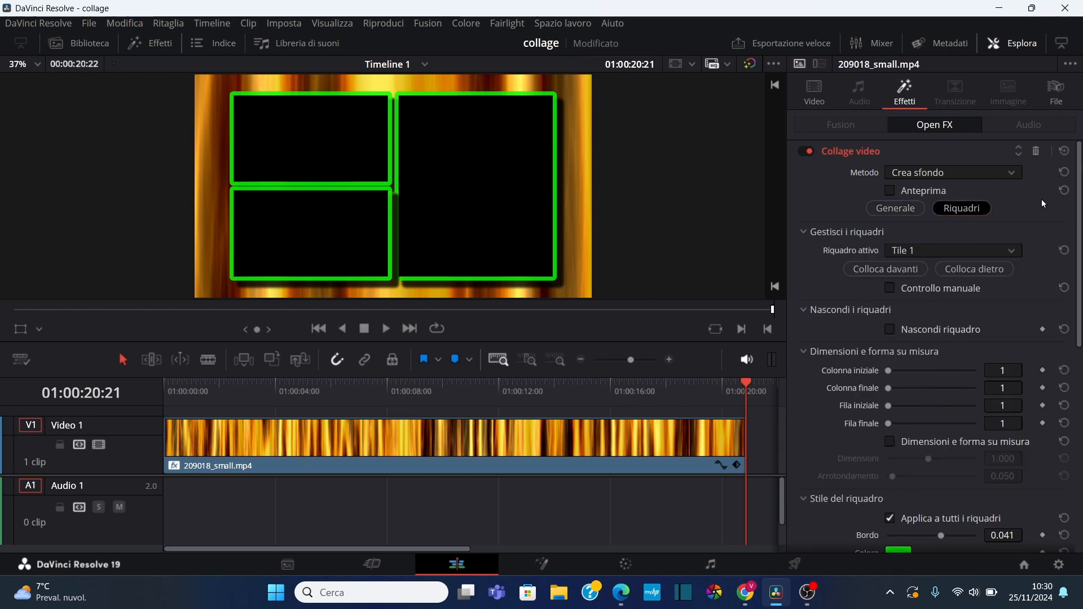
left_click(1064, 151)
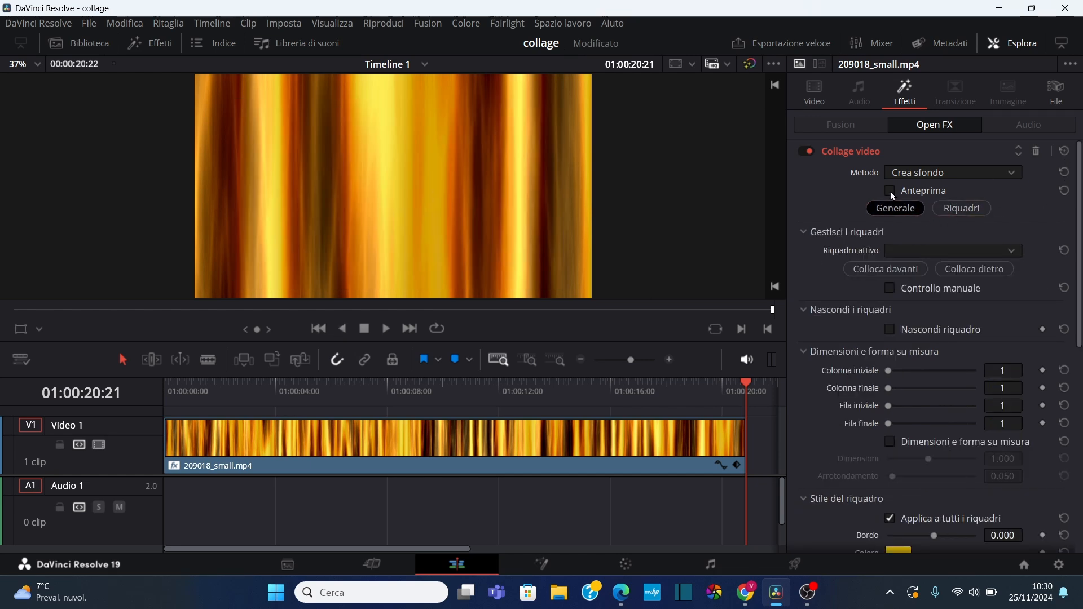
left_click(894, 207)
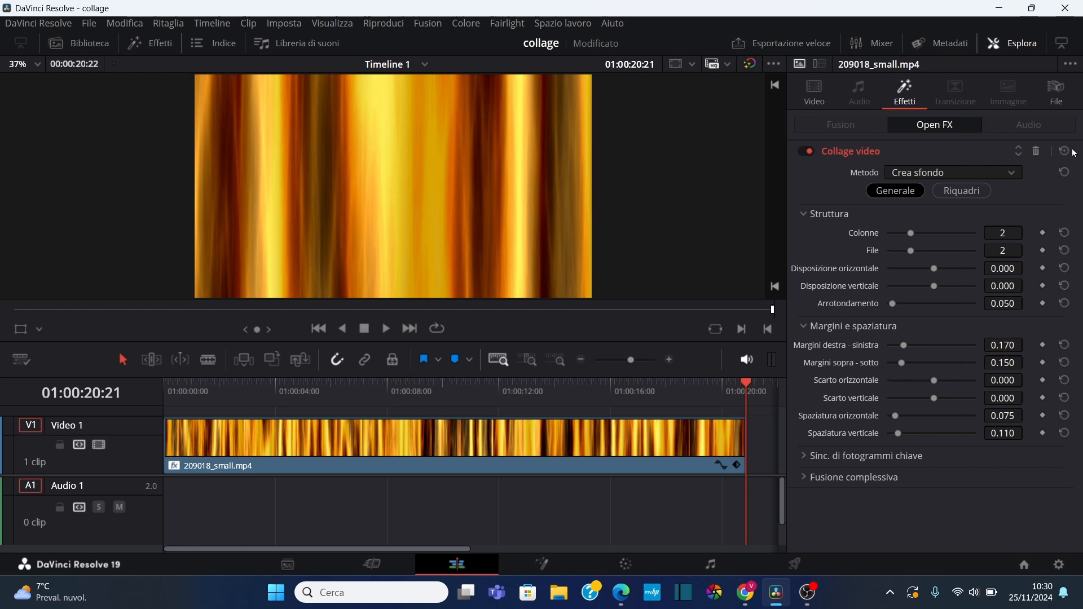
left_click(903, 151)
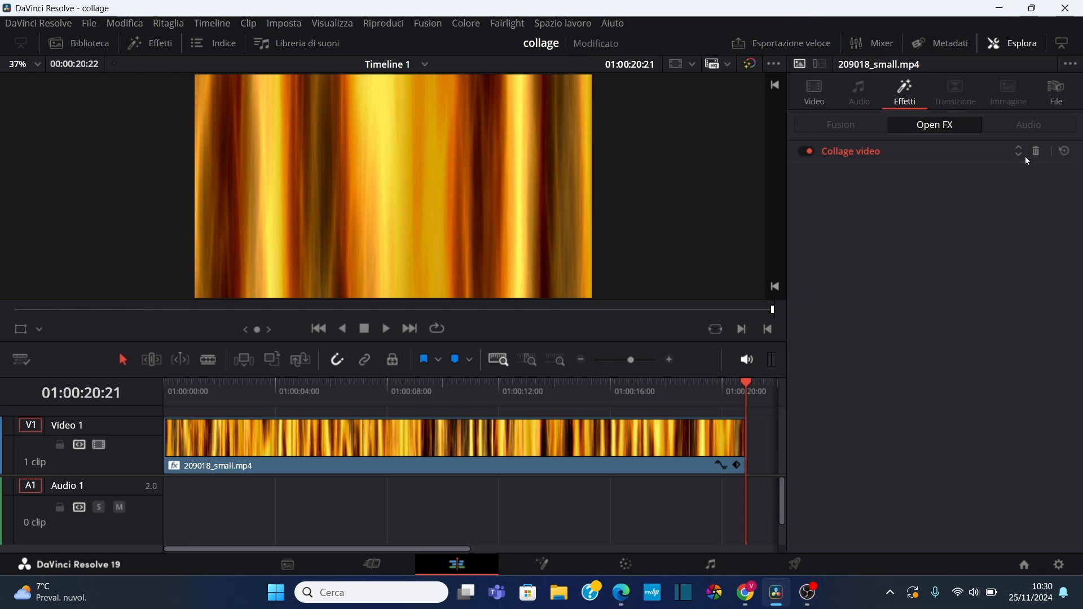
left_click(847, 158)
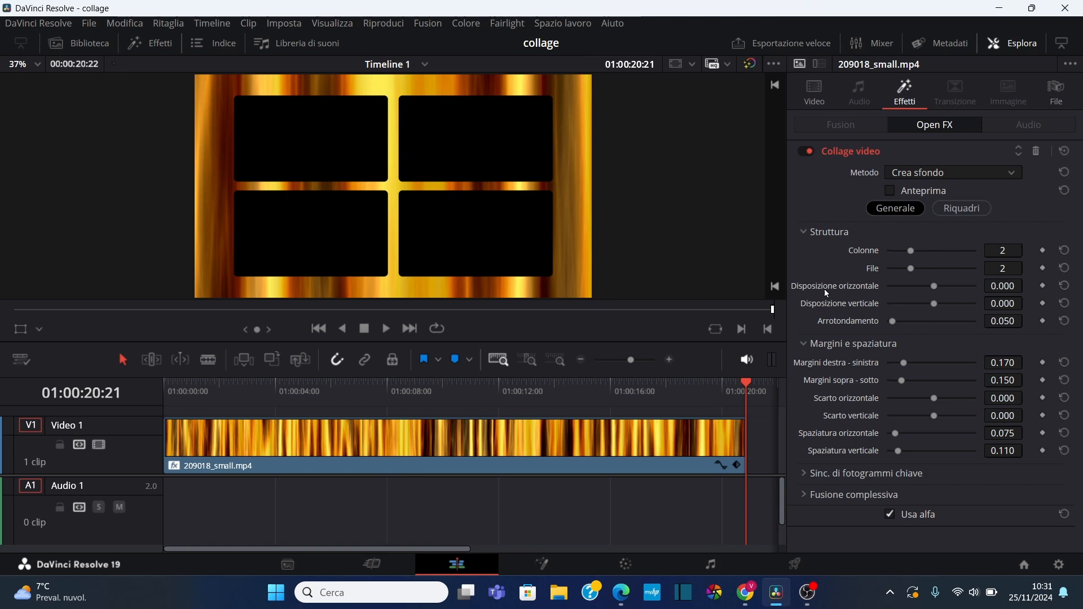
Step: Keyframe Margini sopra - sotto from 1.000 at the timeline start to 0.150 at 01:00:01:00
key("Home")
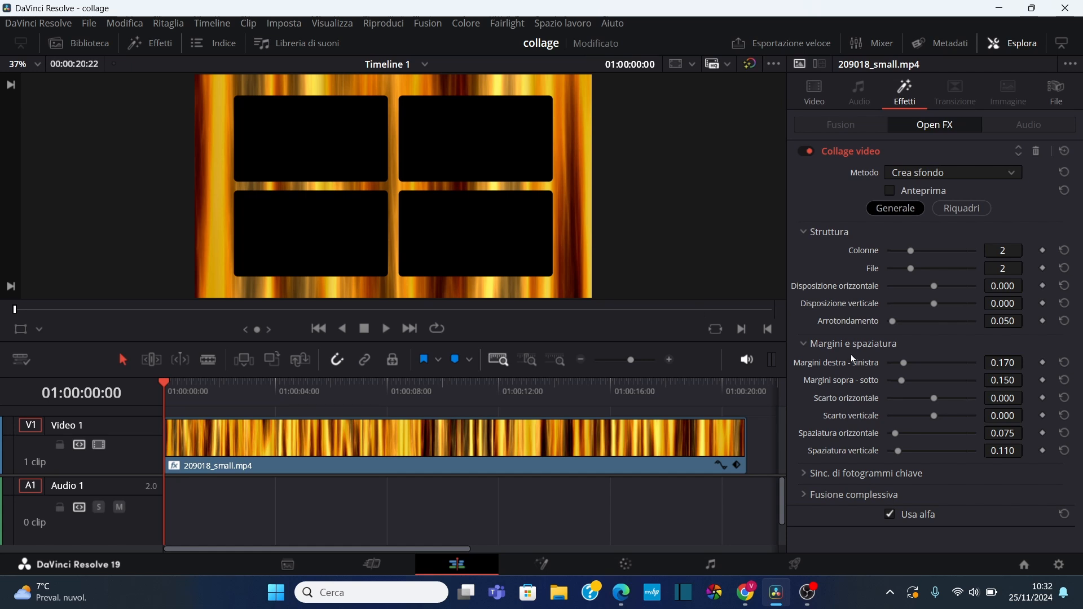
left_click_drag(902, 380, 991, 381)
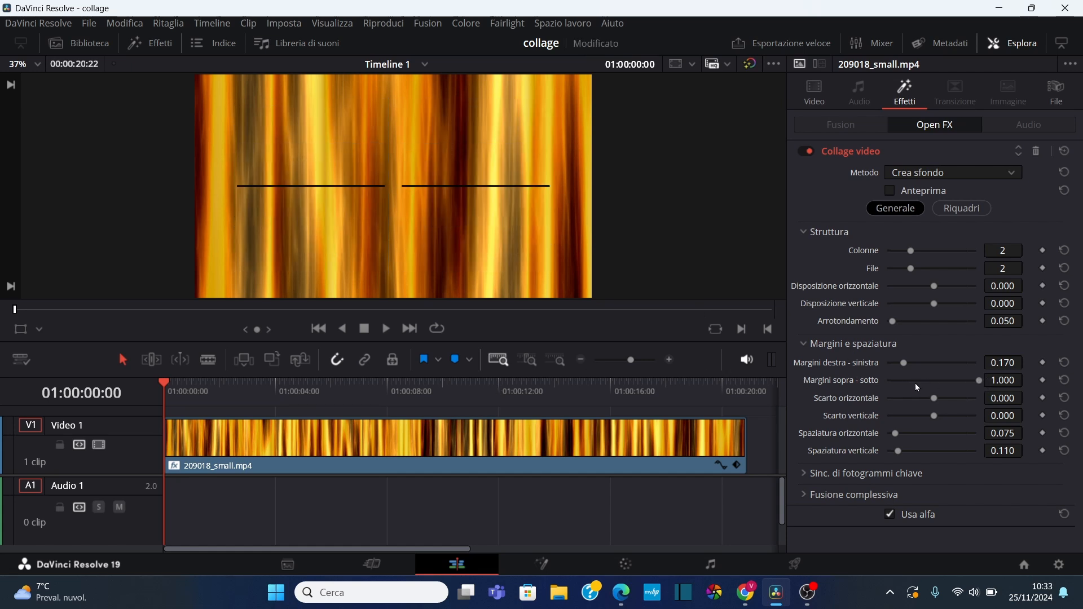
left_click(1041, 382)
key("shift+Right")
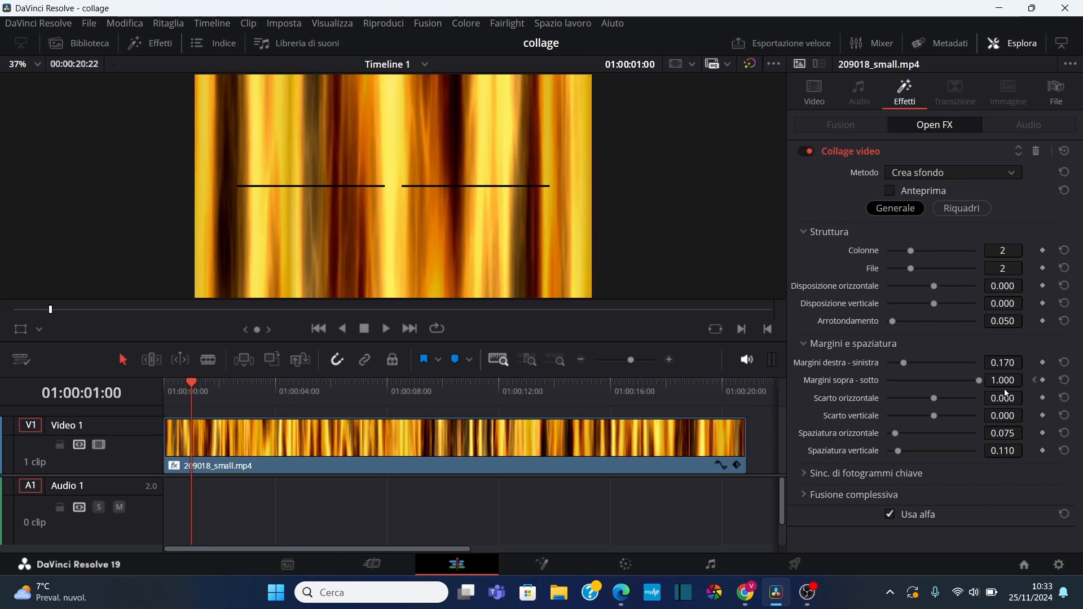
left_click_drag(979, 383, 891, 384)
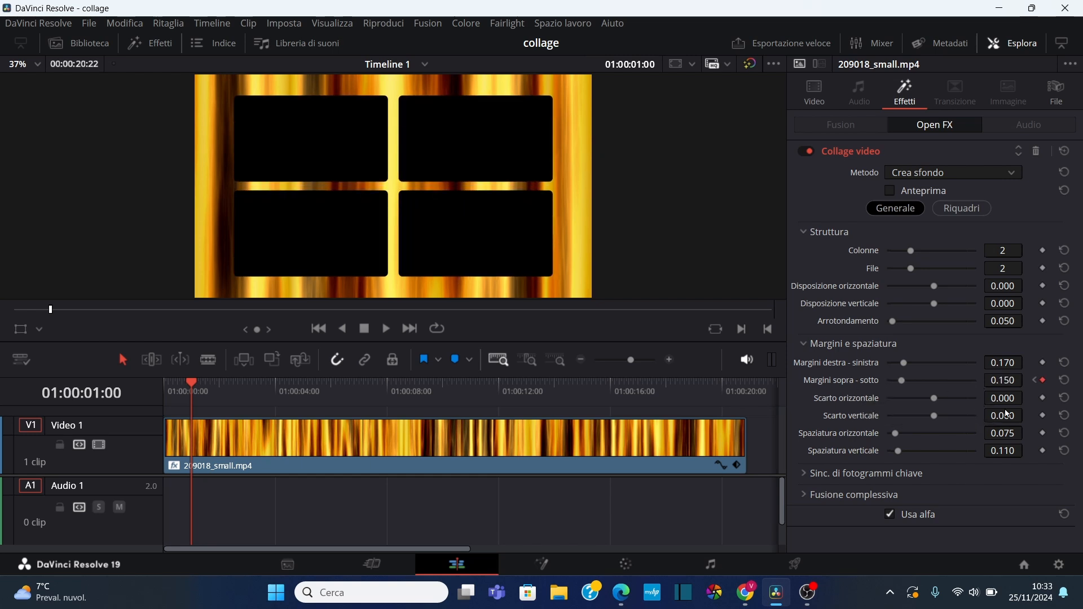
Step: Keyframe Margini destra - sinistra at 0.170 at 01:00:01:00, 1.000 at 01:00:02:00 and 0.170 at 01:00:03:00
left_click(1042, 363)
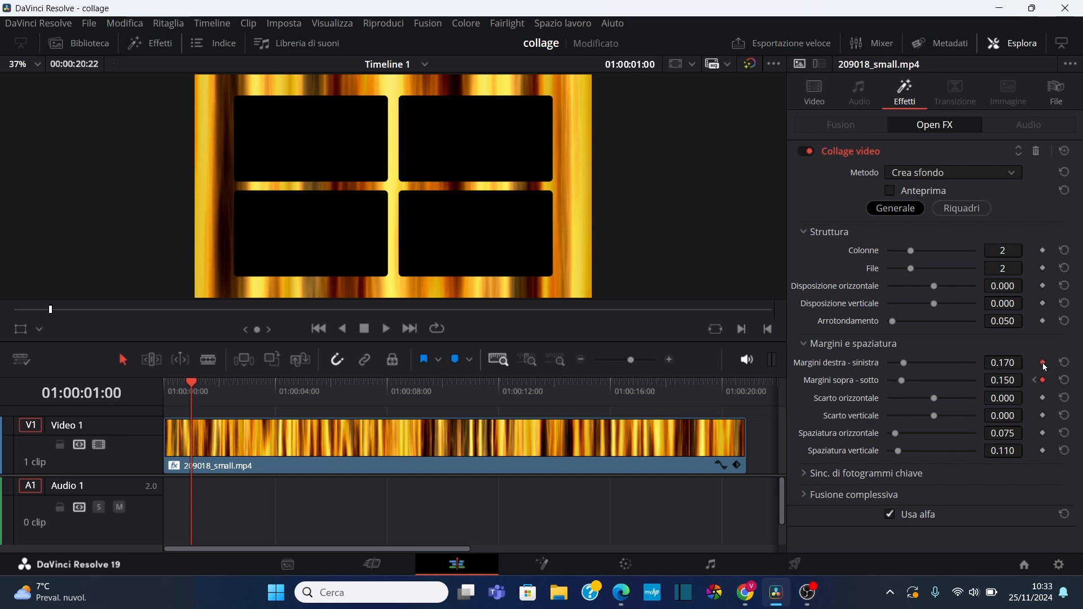
key("shift+Right")
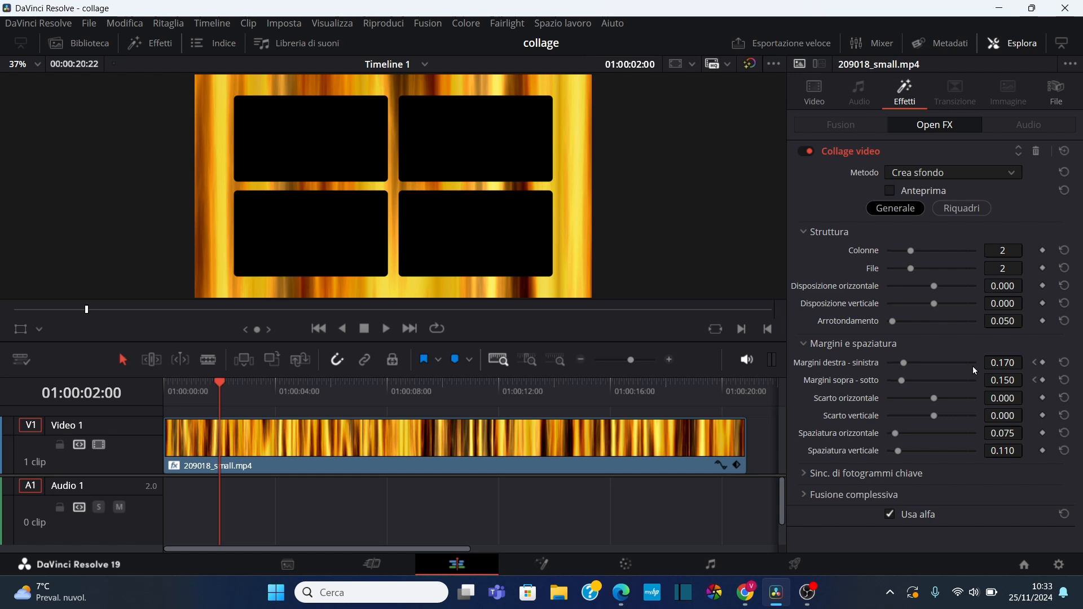
left_click_drag(905, 367, 1000, 365)
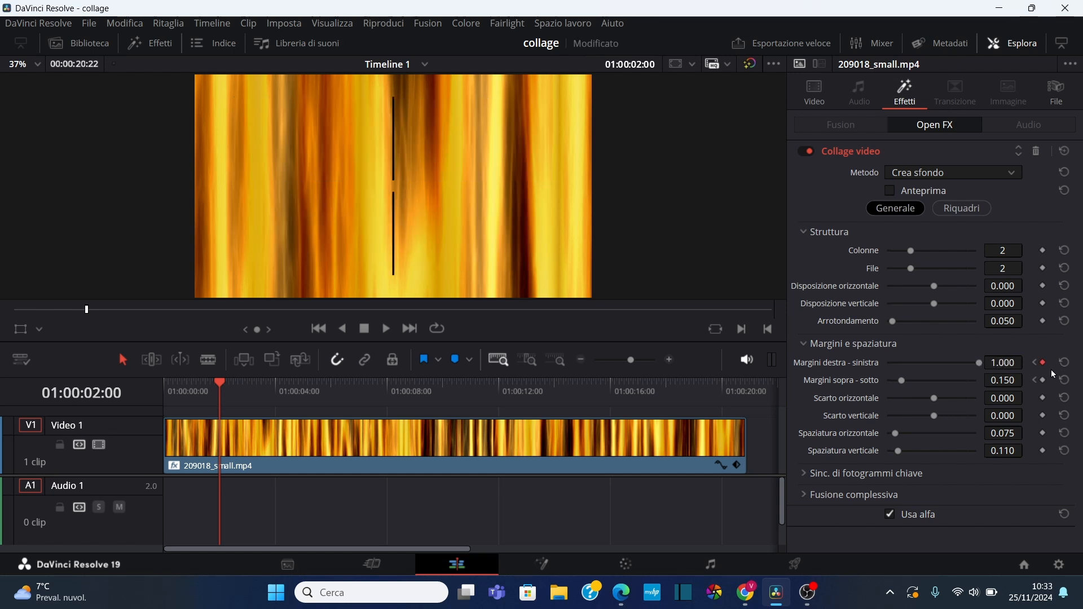
key("shift+Right")
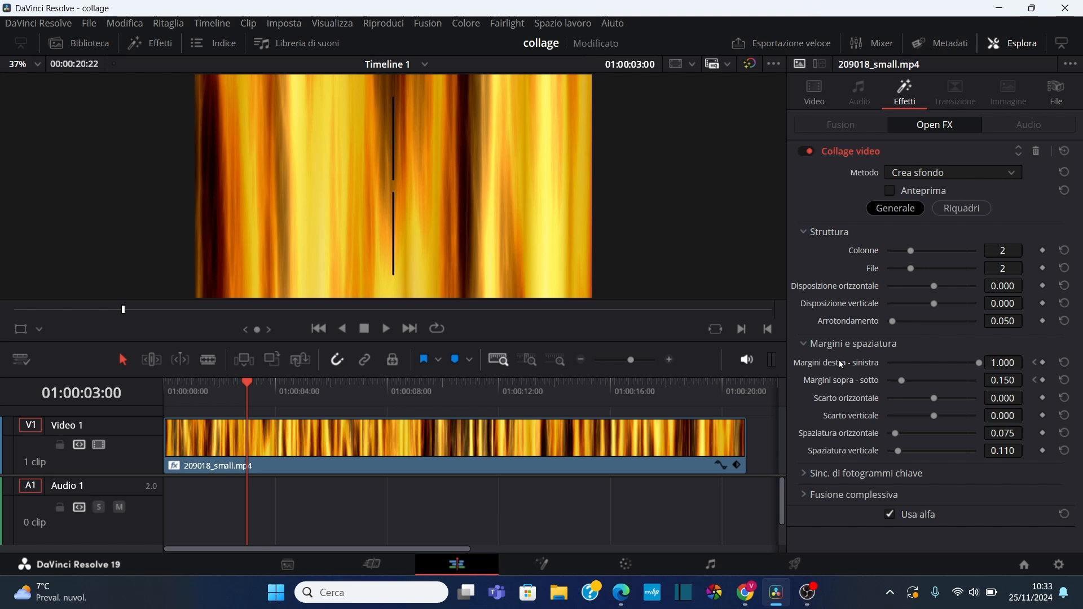
double_click(847, 361)
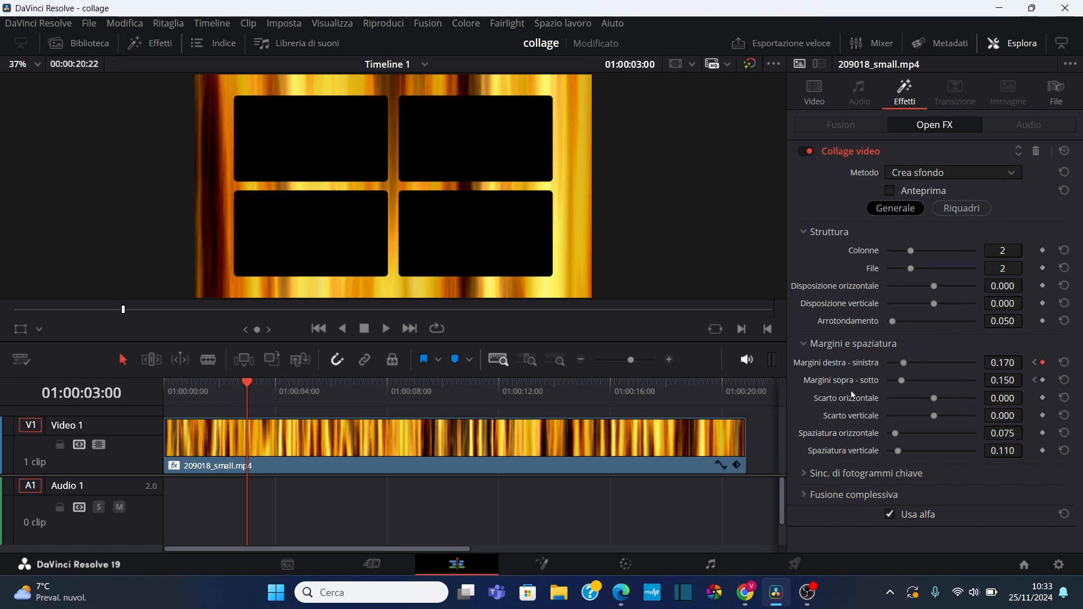
Step: Play the timeline from the start to check the animated margins
left_click(319, 328)
left_click(388, 330)
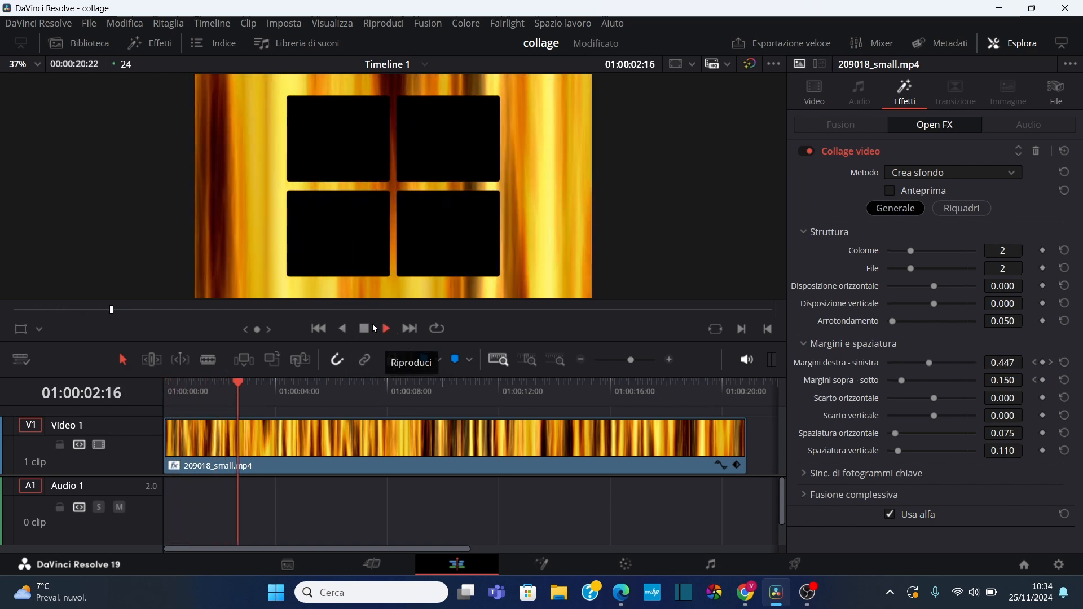
left_click(364, 328)
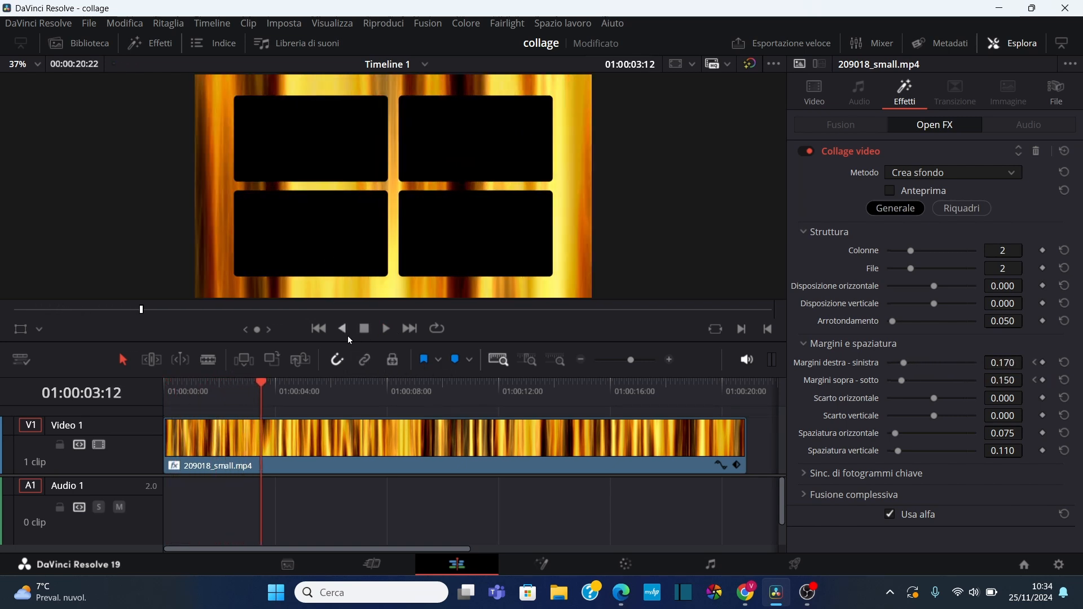
Step: Keyframe Progresso rotazione for the tiles at 0.0 at 01:00:03:12, 181.4 at 01:00:04:12 and -181.4 at 01:00:05:12
left_click(962, 208)
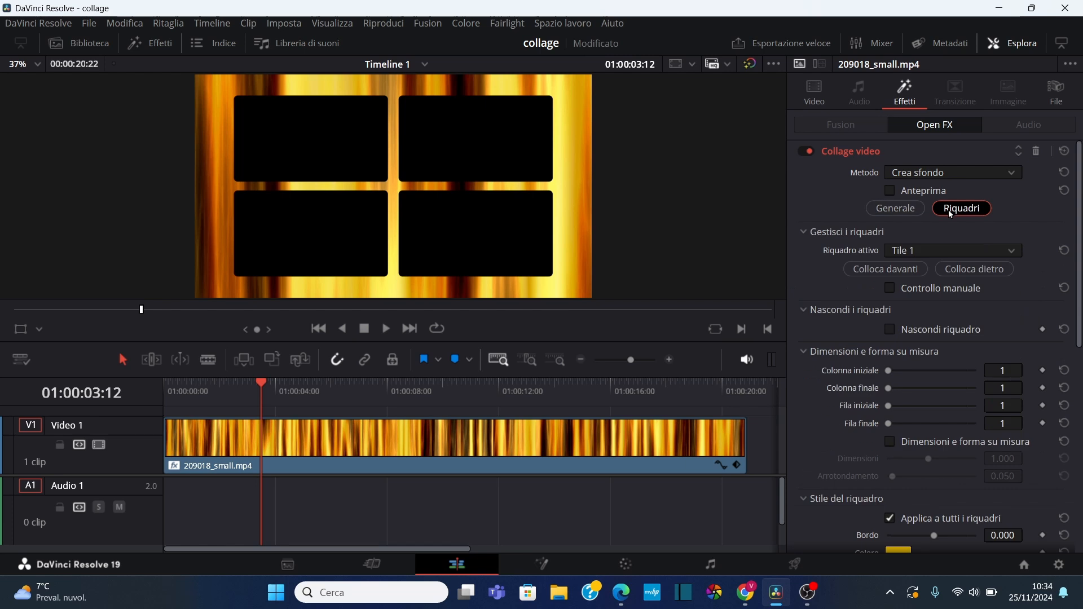
scroll(956, 211, "down", 7)
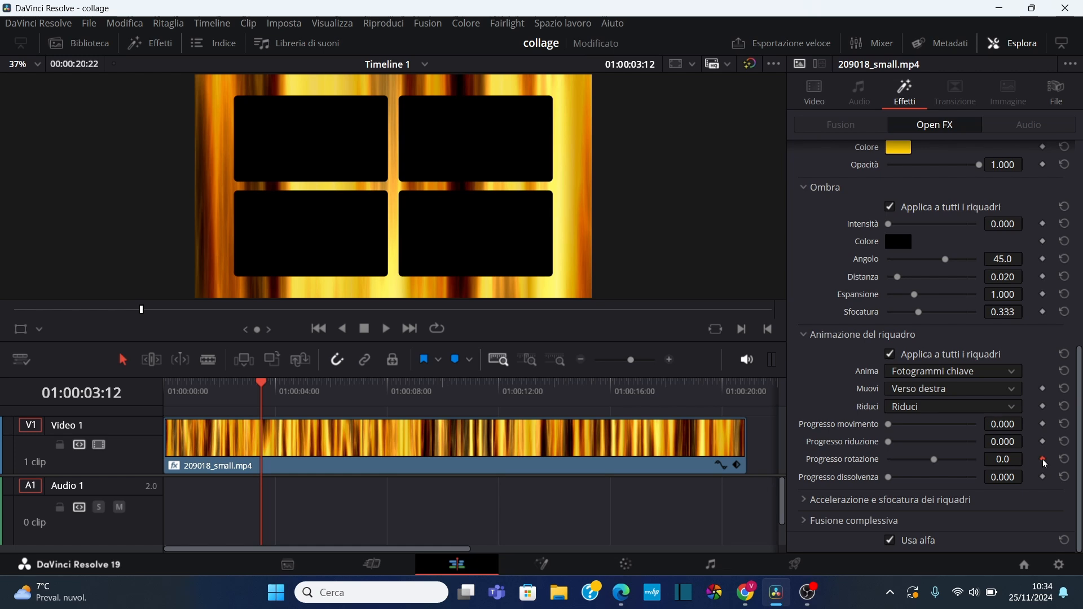
key("shift+Right")
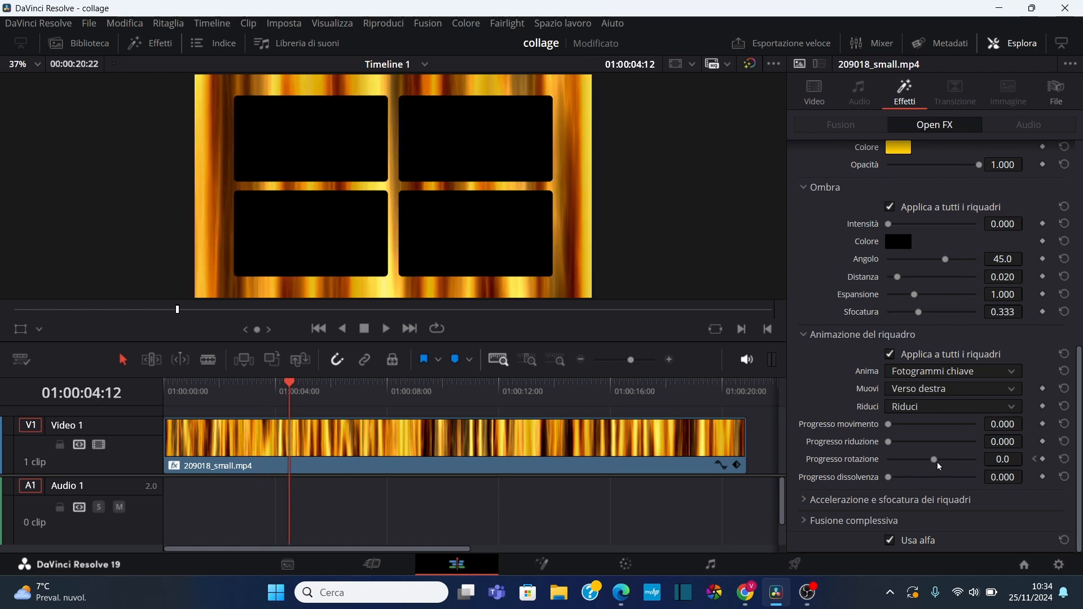
key("ctrl+s")
left_click_drag(936, 460, 956, 465)
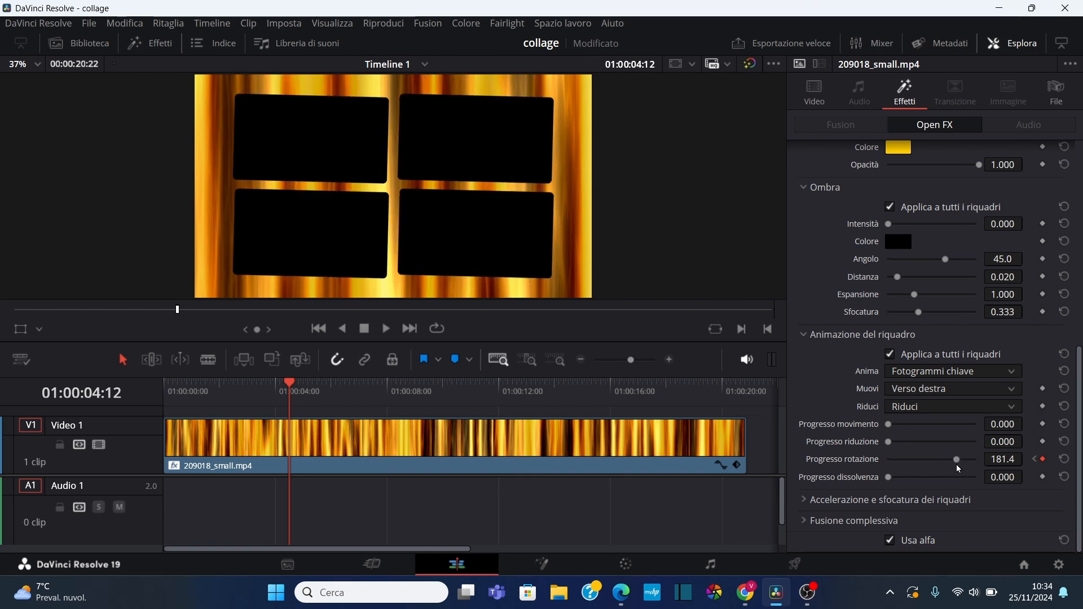
key("ctrl+s")
key("shift+Right")
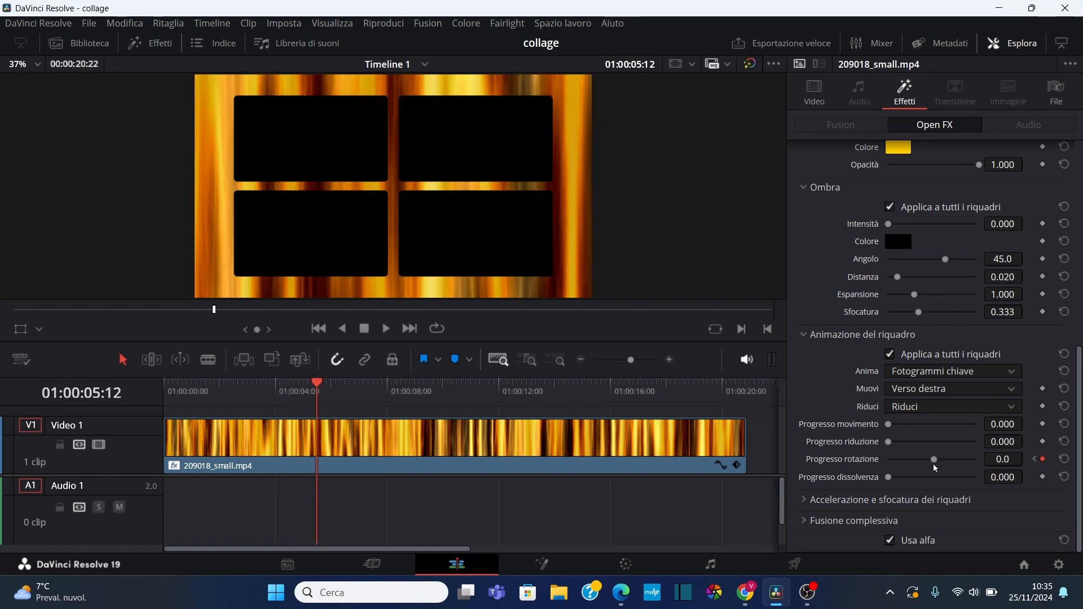
left_click_drag(935, 460, 910, 461)
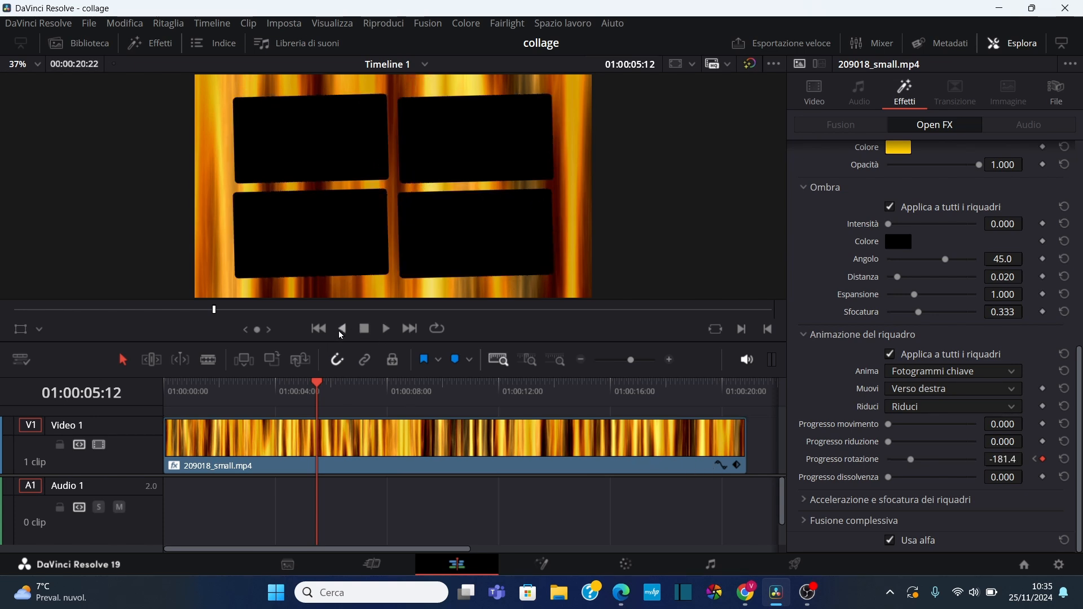
Step: Play the timeline from the start past the rotation keyframes to check the tile rotation
left_click(319, 329)
left_click(386, 332)
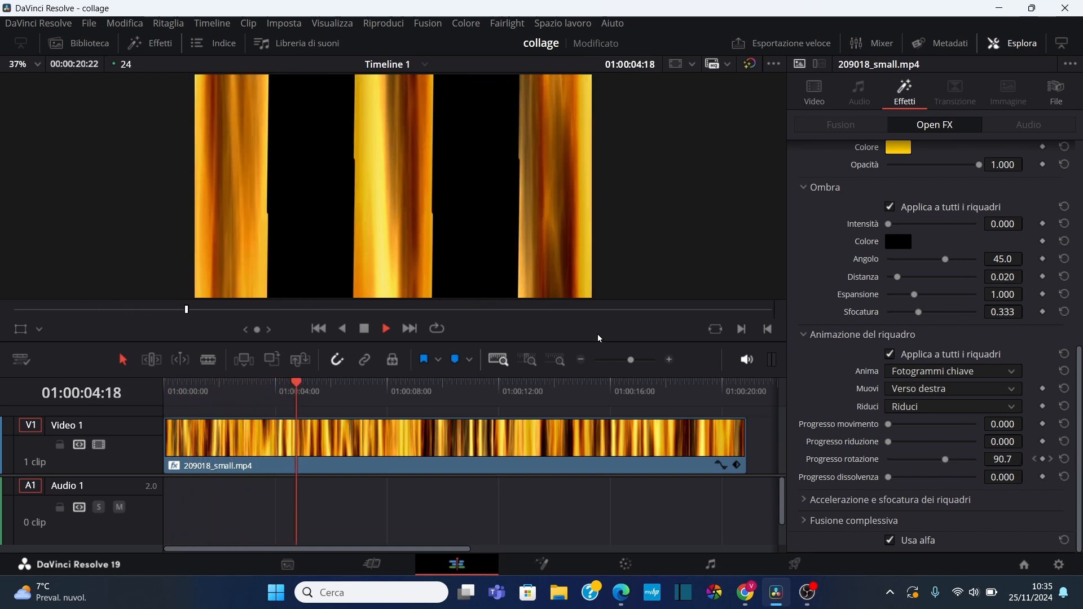
key("space")
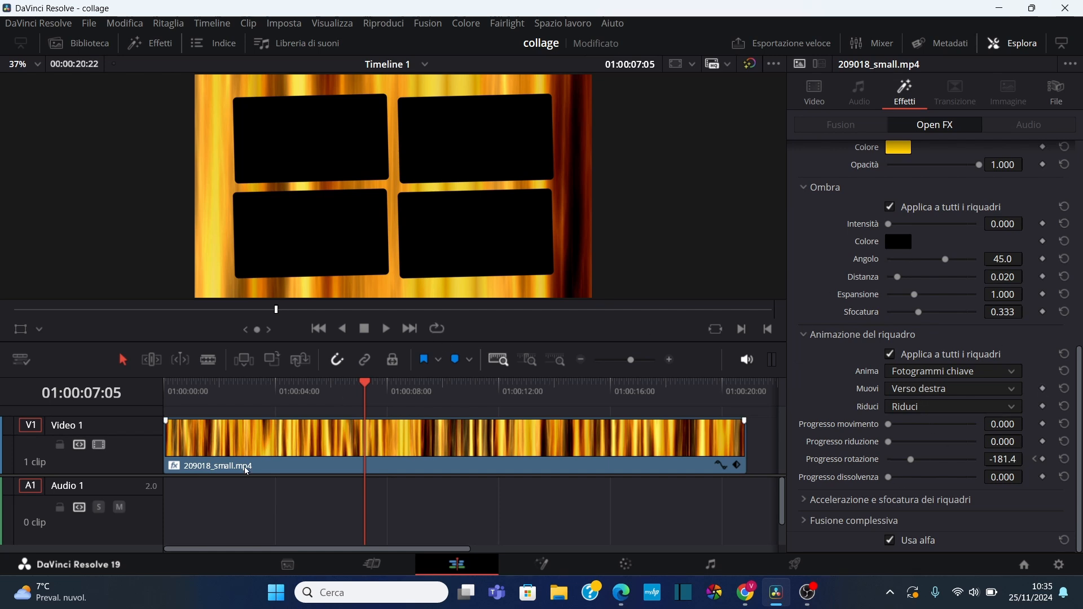
Step: Show the media library, fit the timeline to view and move the background clip to a new track above Video 1
left_click(96, 43)
key("shift+z")
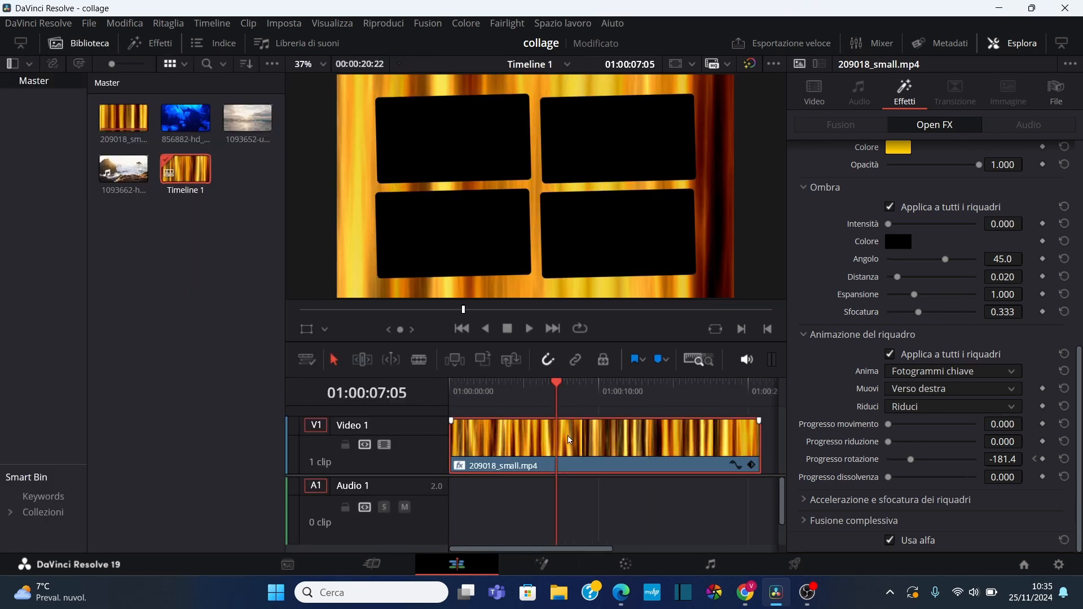
left_click_drag(570, 431, 572, 410)
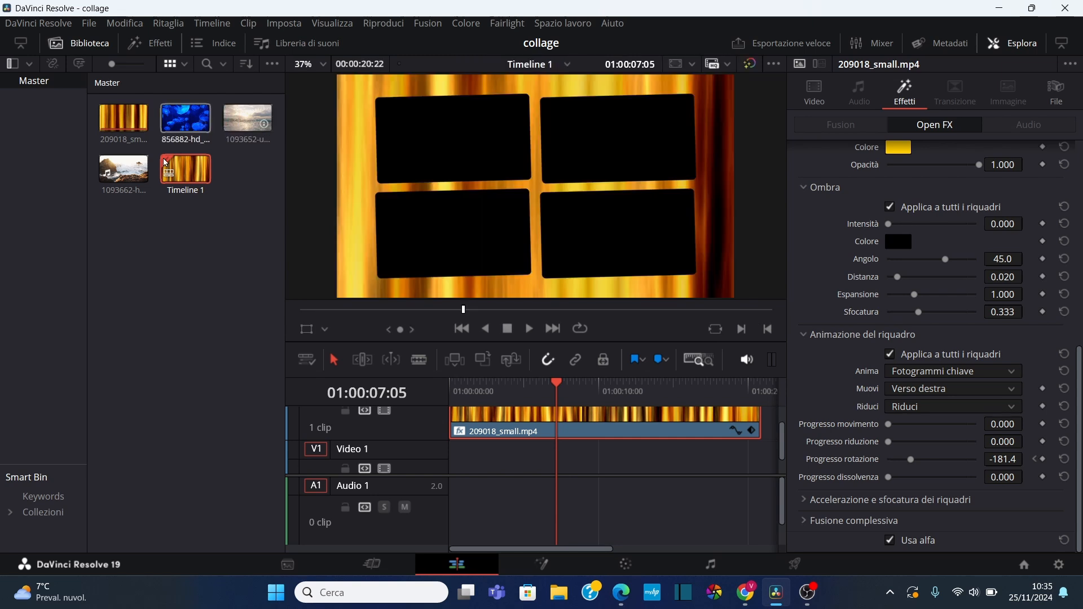
Step: Place 1093662-hd_1920_1080_30fps.mp4 at the start of Video 1 under the collage and delete its audio clip
double_click(119, 170)
left_click_drag(117, 172, 454, 462)
left_click(505, 507)
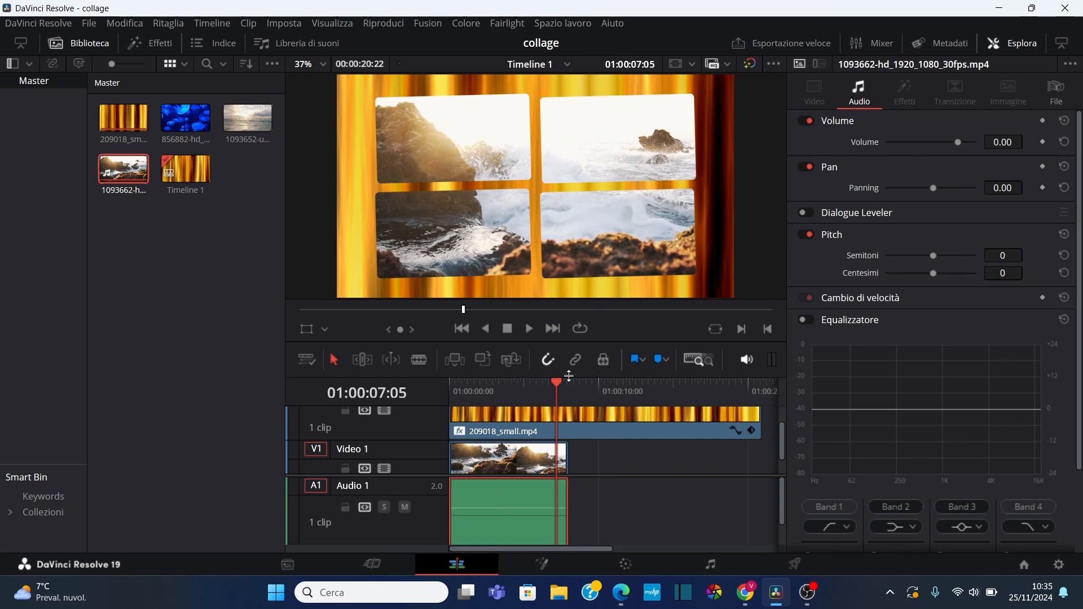
key("Delete")
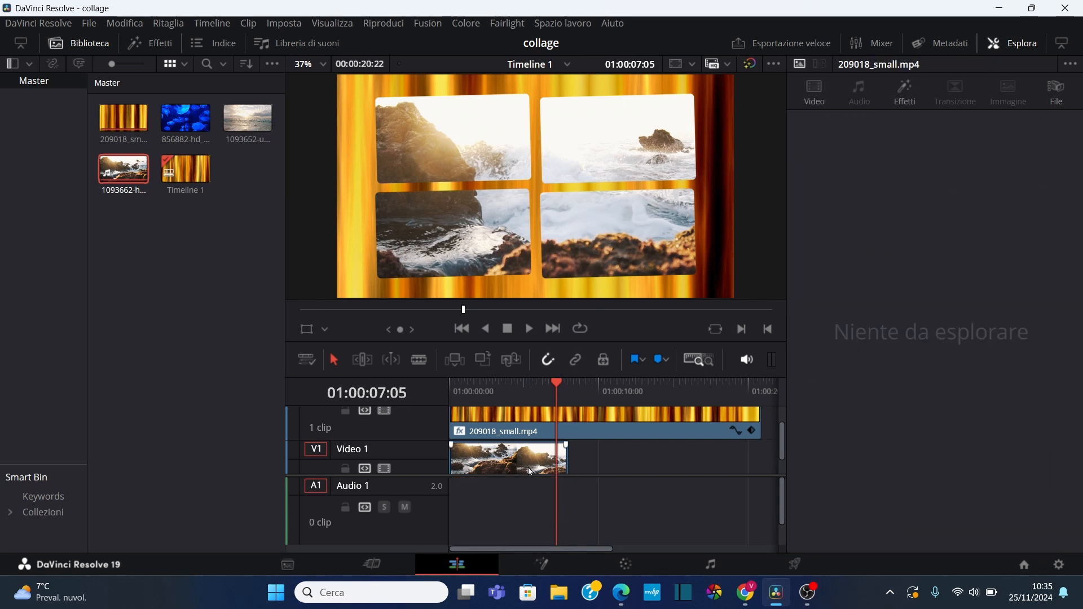
Step: Play the timeline from the start to preview the video through the animated collage tiles
left_click(568, 458)
left_click(508, 333)
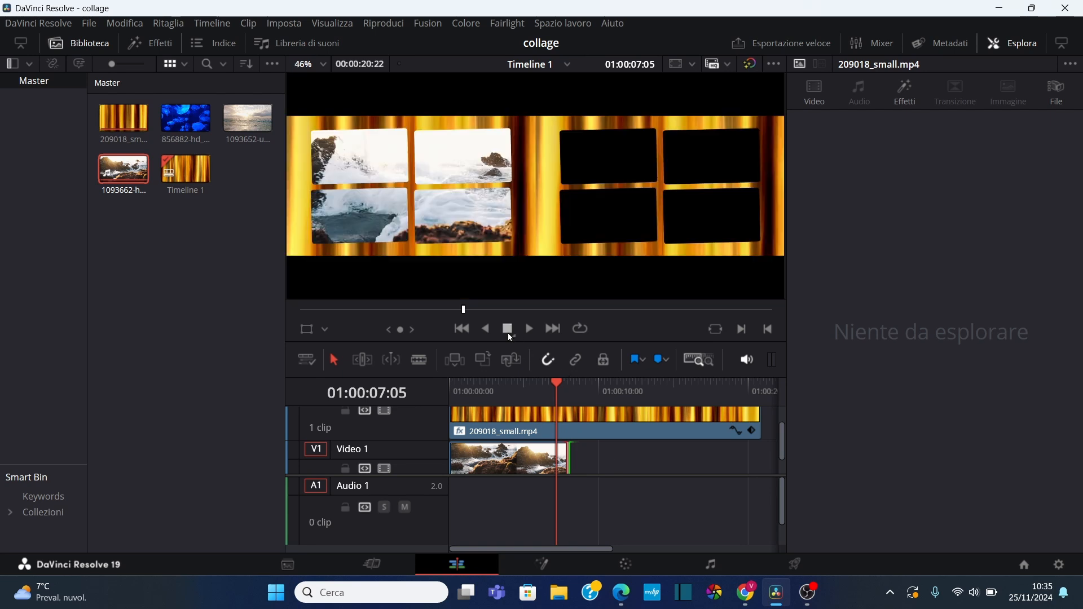
left_click(463, 328)
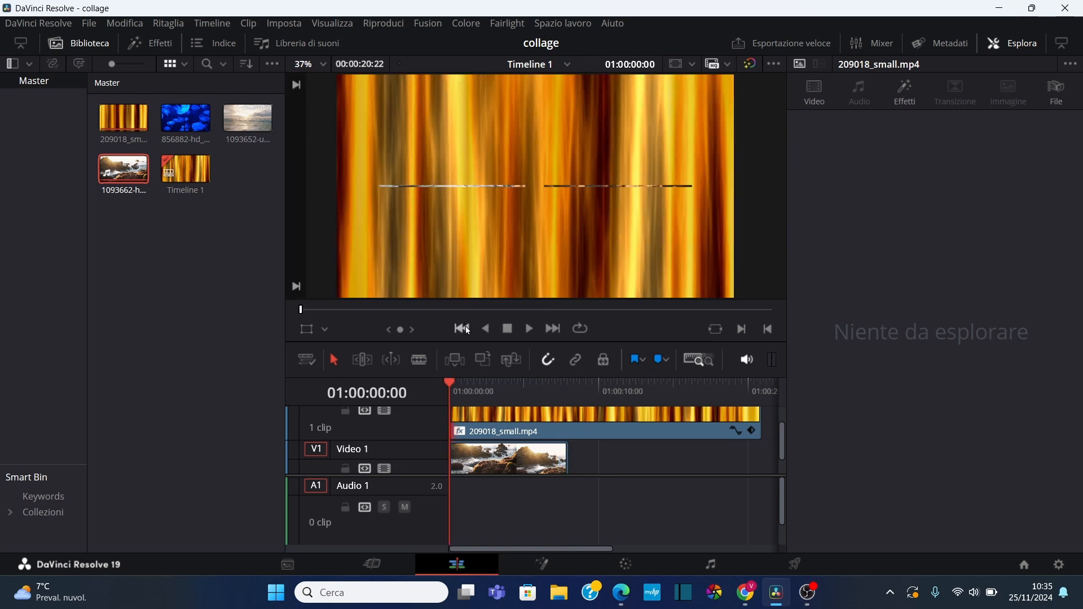
left_click(524, 331)
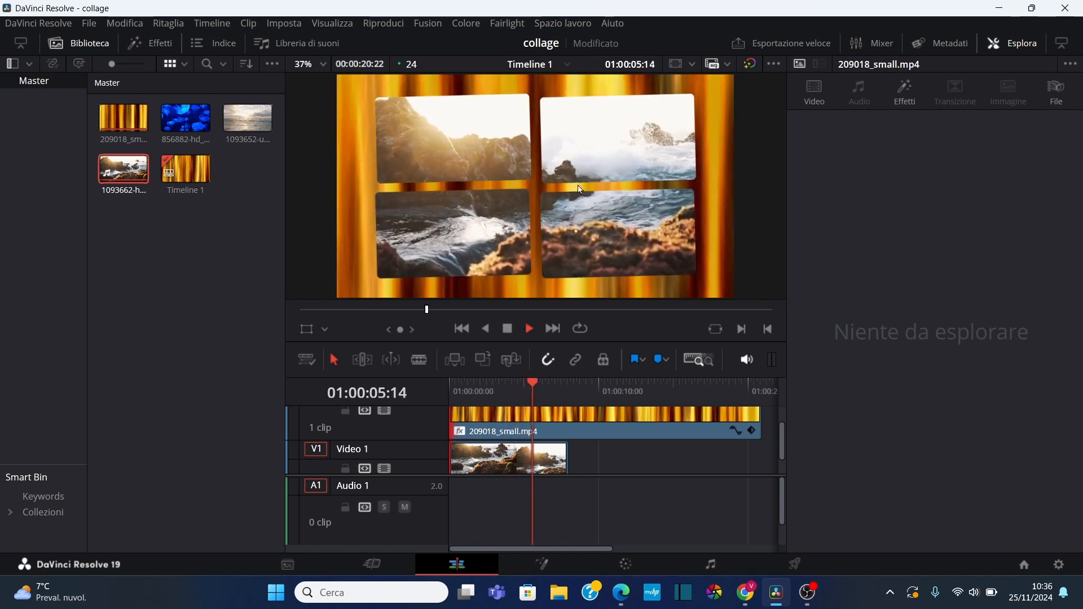
Step: Stop playback, move the background clip up to Video 3 and place 856882-hd_1920_1080_24fps.mp4 at the start of Video 2, keeping 1093662-hd_1920_1080_30fps.mp4 on Video 1
left_click(511, 330)
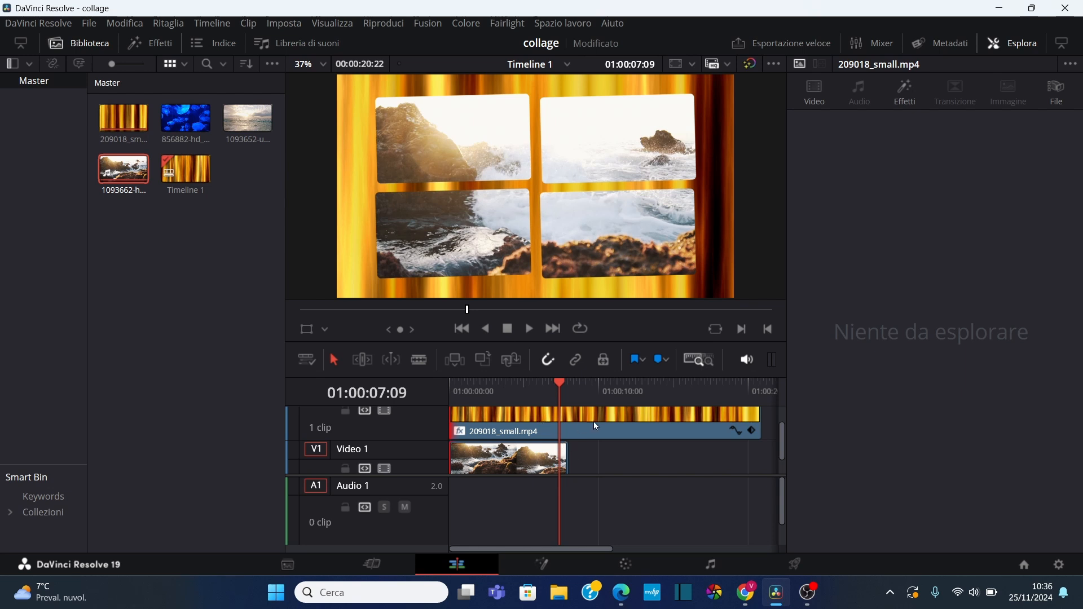
left_click_drag(580, 341, 581, 203)
left_click(589, 319)
mouse_move(591, 301)
left_mouse_down()
mouse_move(589, 256)
mouse_move(586, 291)
left_mouse_up()
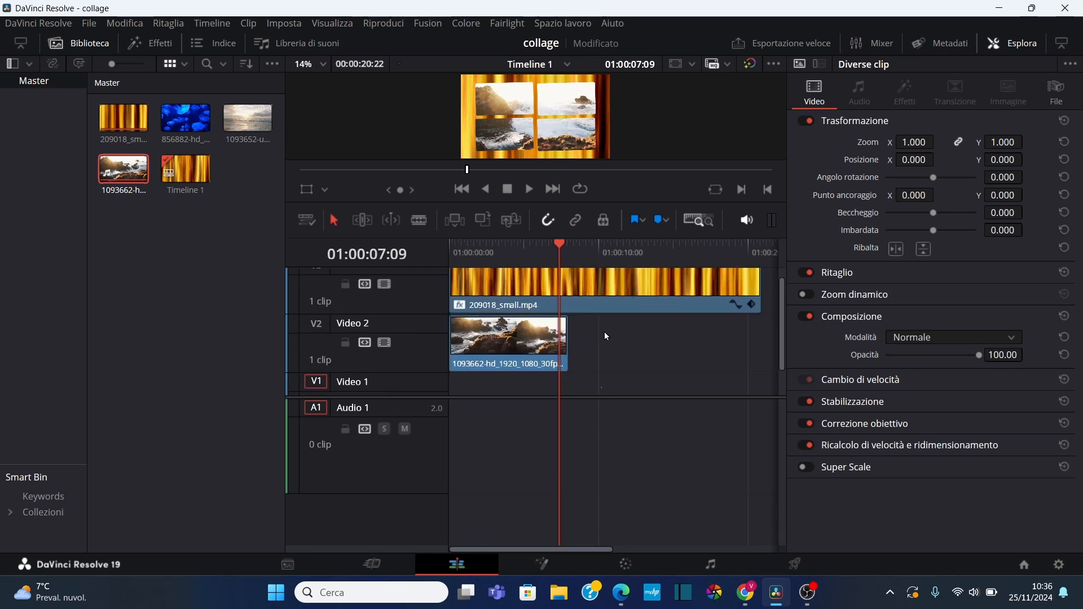
left_click_drag(504, 326, 504, 384)
left_click_drag(186, 118, 453, 347)
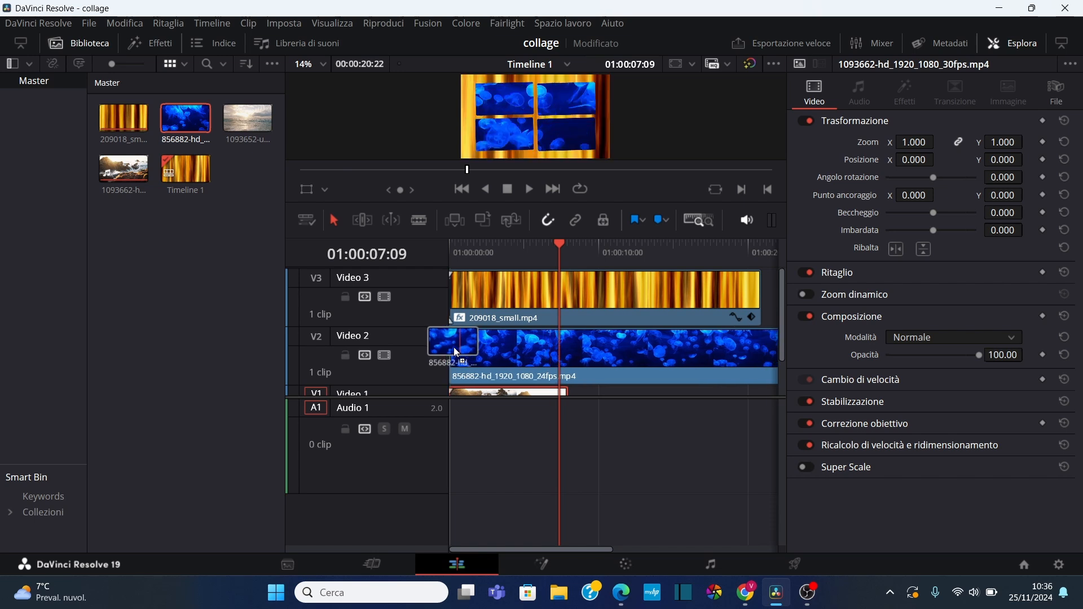
Step: Split the jellyfish clip on Video 2 where the collage background ends at 01:00:20:22 and delete the excess
key("shift+z")
left_click(516, 345)
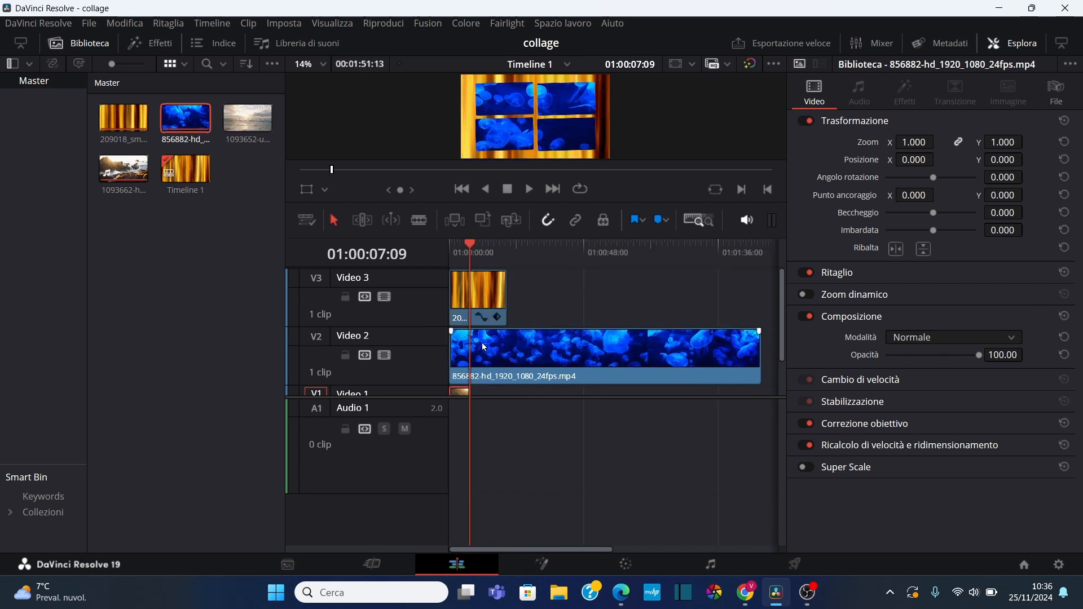
left_click(552, 194)
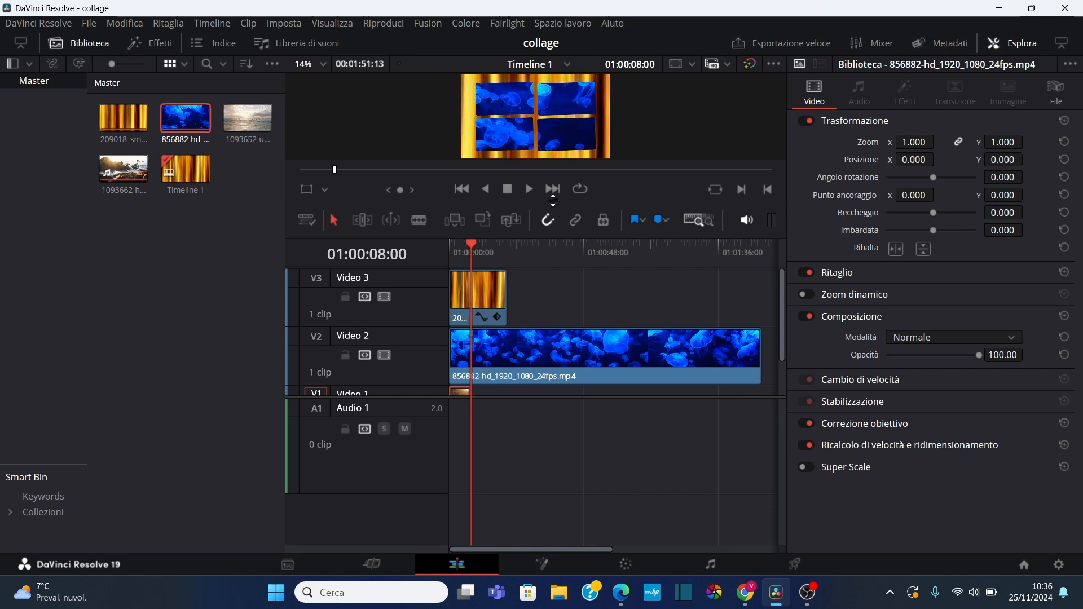
left_click(552, 194)
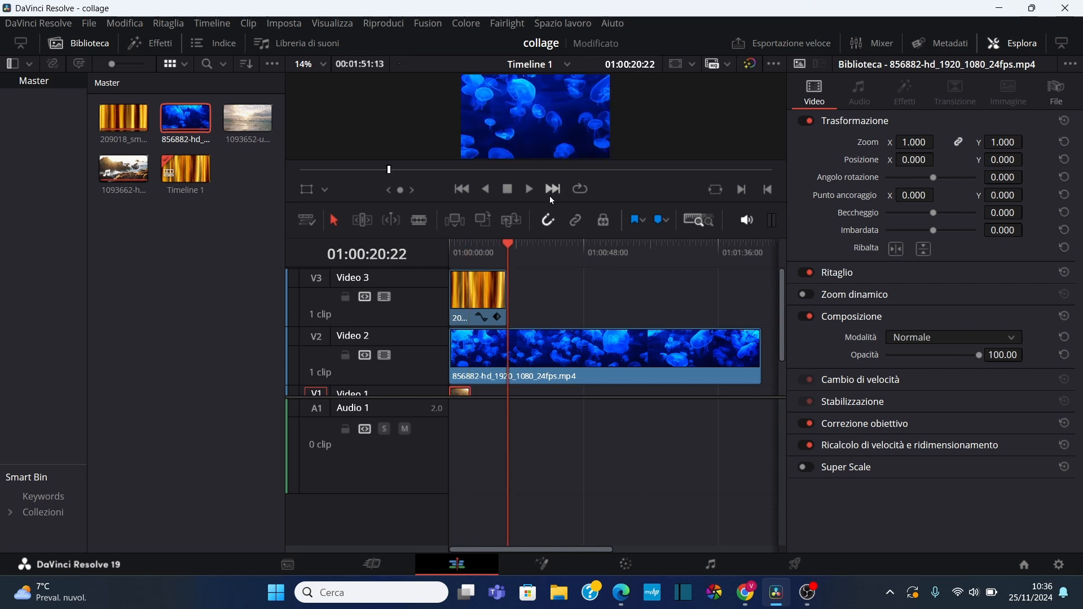
key("ctrl+b")
key("Delete")
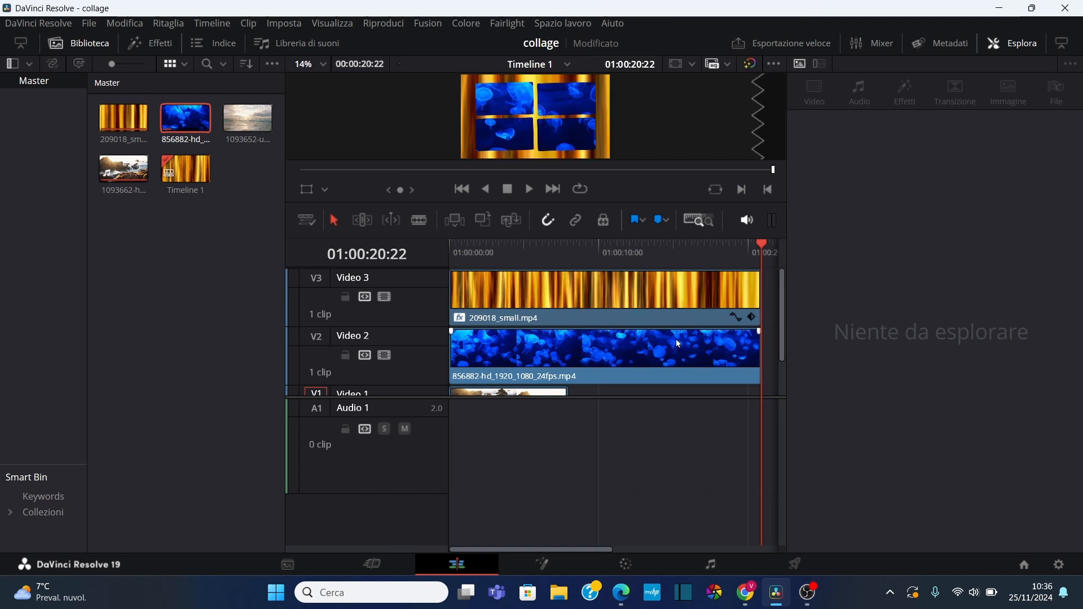
Step: Hide the media library, shift the jellyfish clip on Video 2 to about X 469, Y -7 behind the right-hand tiles, and save the project
left_click(517, 260)
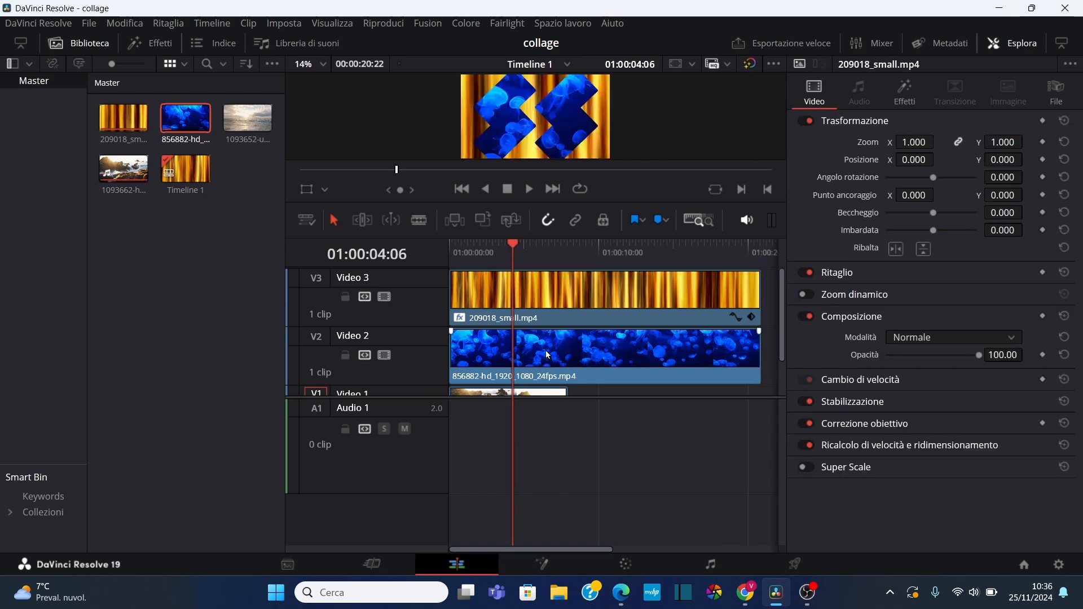
left_click(79, 43)
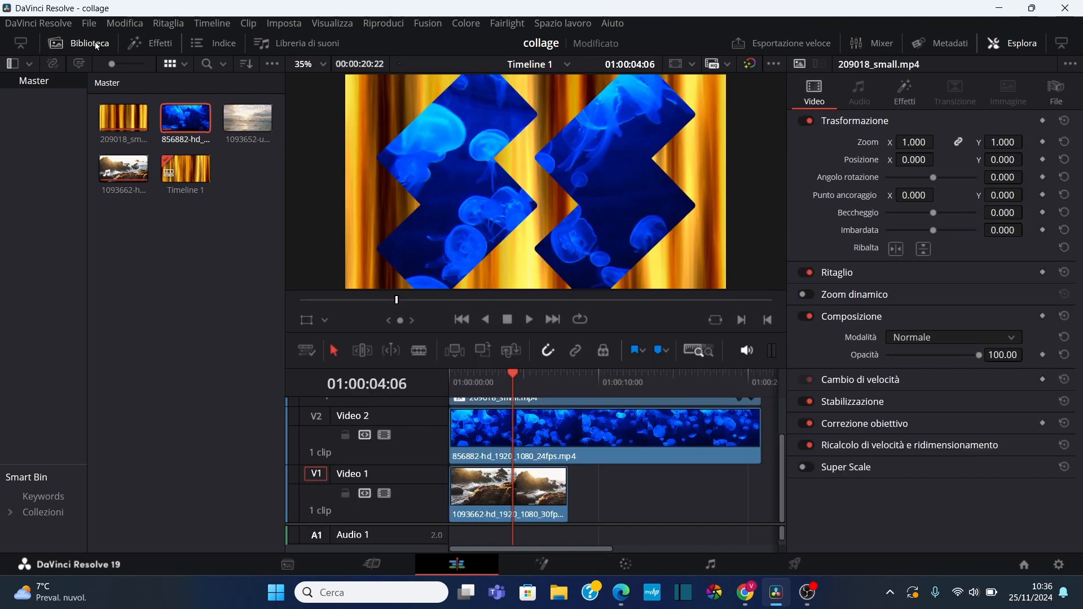
left_click(333, 478)
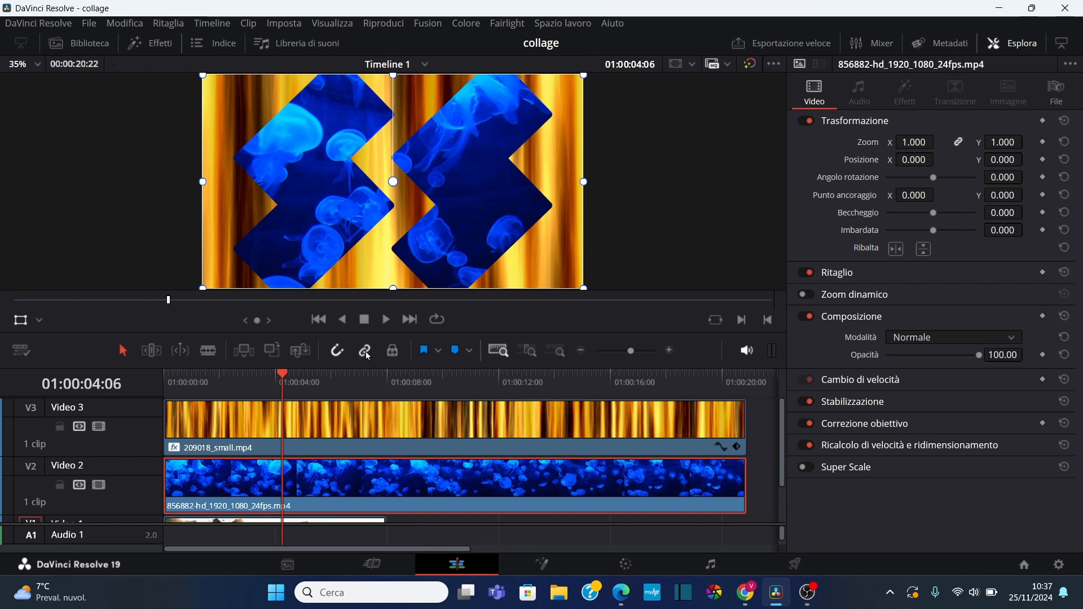
left_click_drag(394, 183, 487, 187)
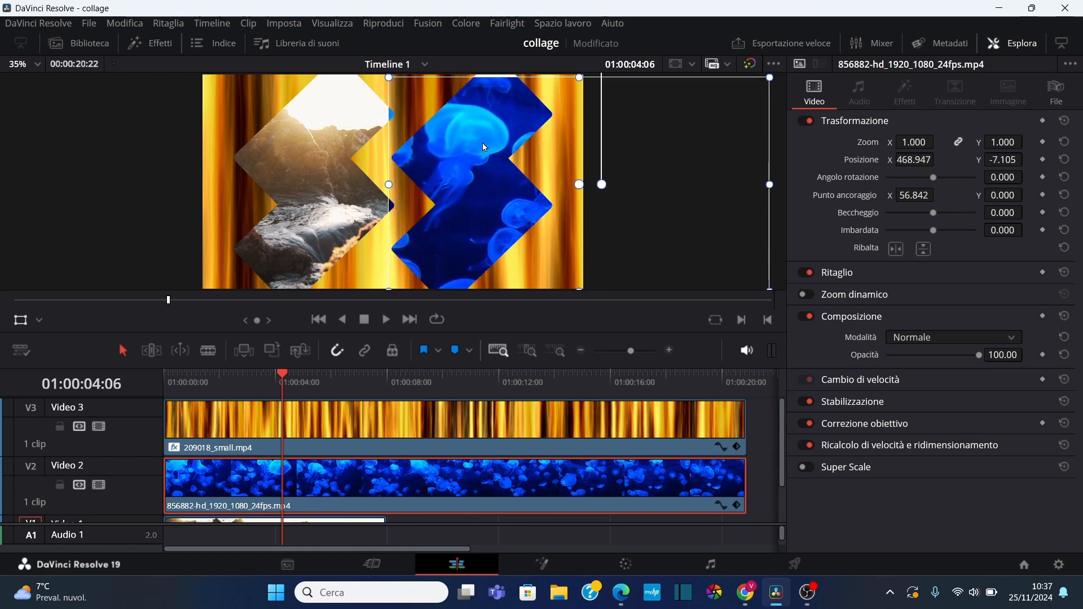
key("ctrl+s")
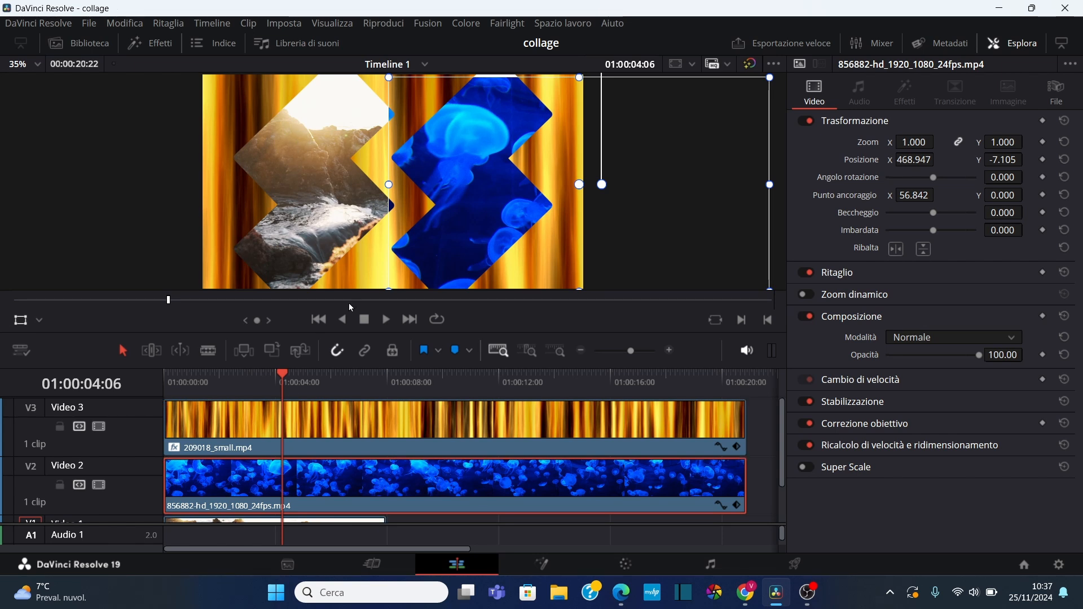
Step: Play the timeline to preview the two videos side by side through the collage tiles
left_click(383, 320)
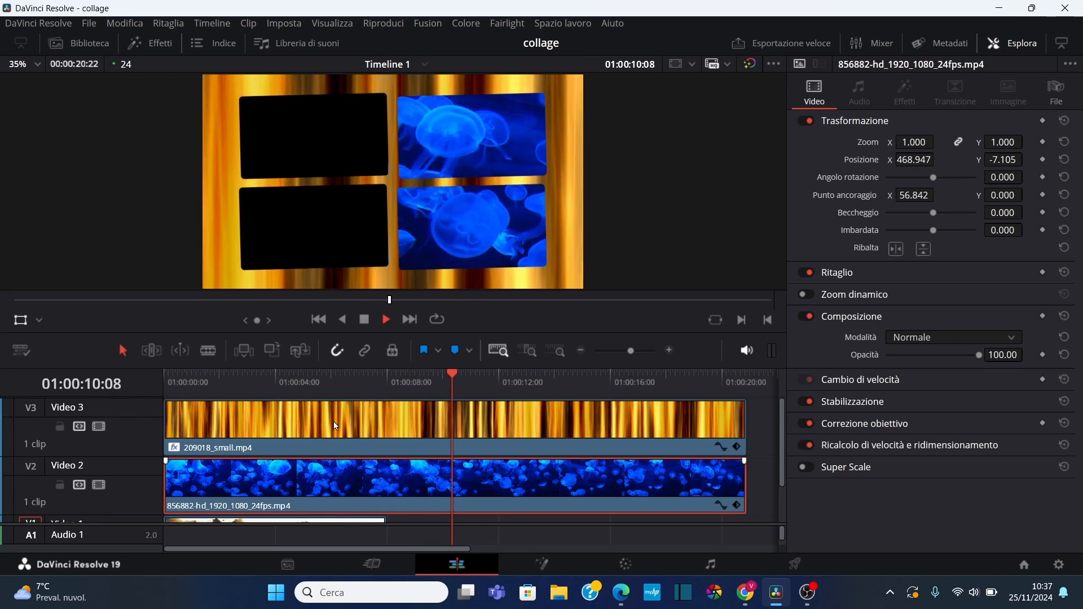
left_click(366, 320)
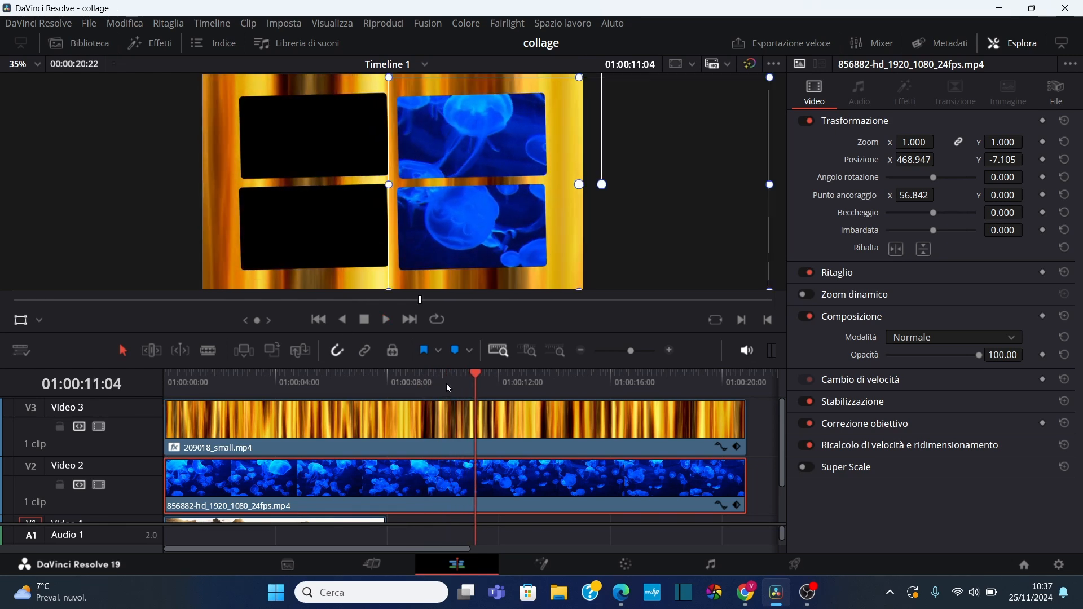
left_click_drag(475, 372, 164, 373)
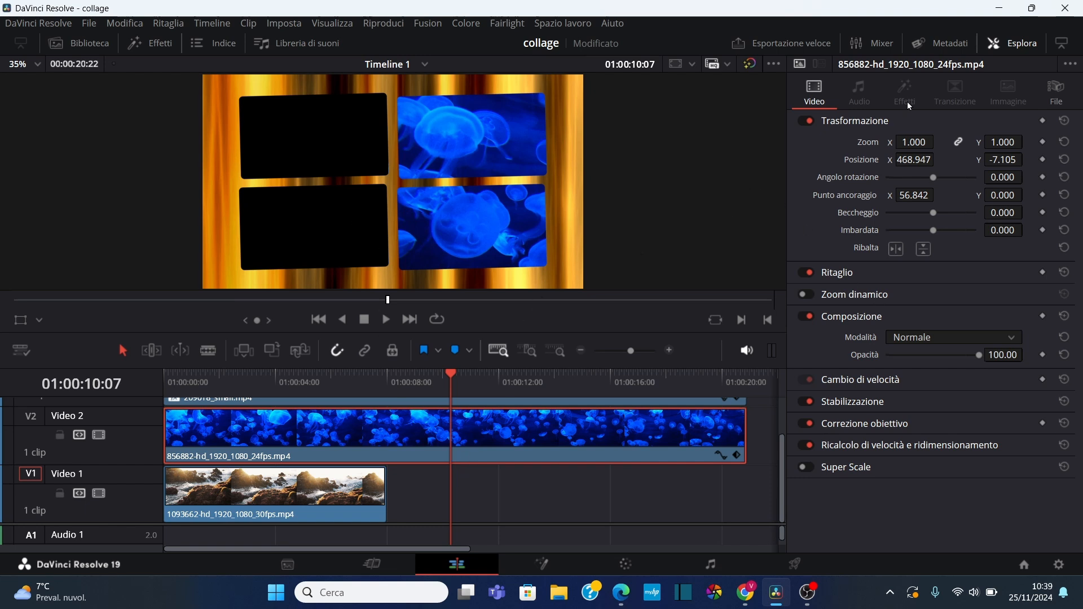
Step: Delete all clips from the timeline and remove Timeline 1 from the media library
left_click(445, 399)
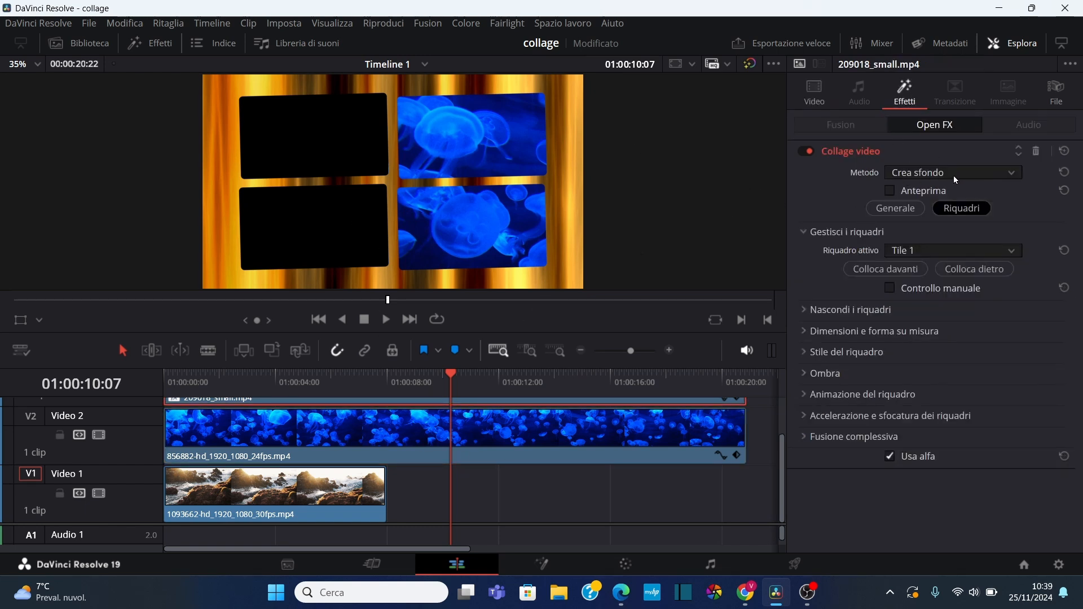
left_click_drag(536, 498, 229, 395)
key("Delete")
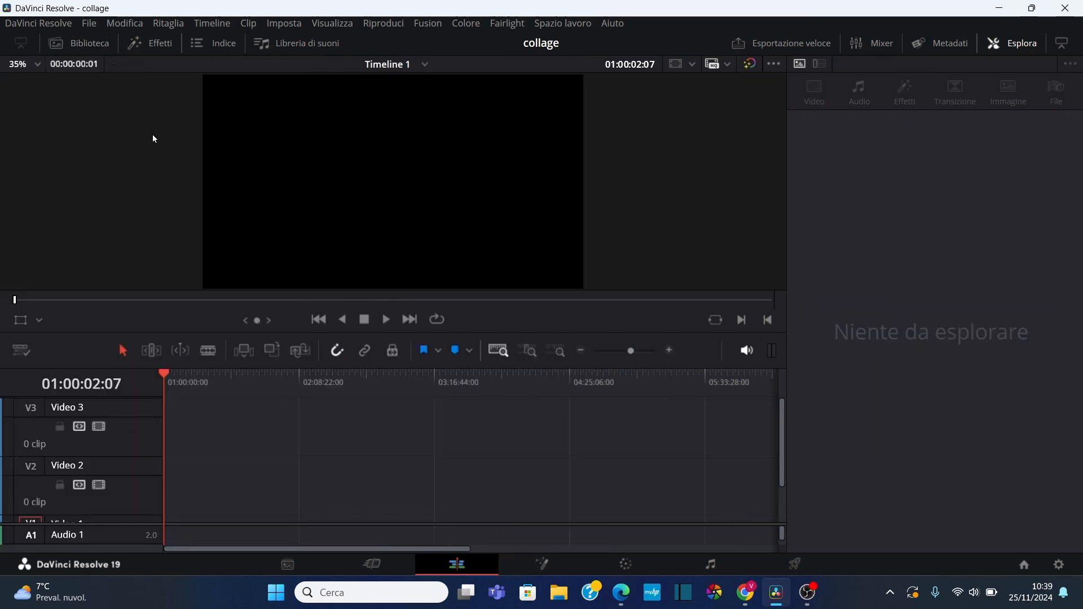
left_click(84, 43)
left_click(191, 189)
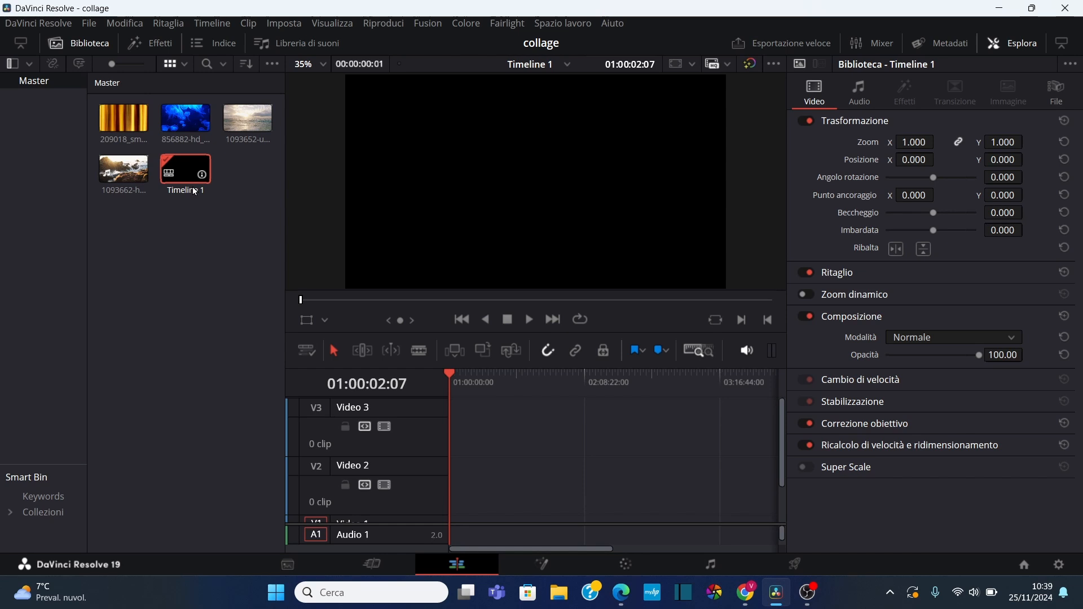
key("Delete")
left_click(664, 353)
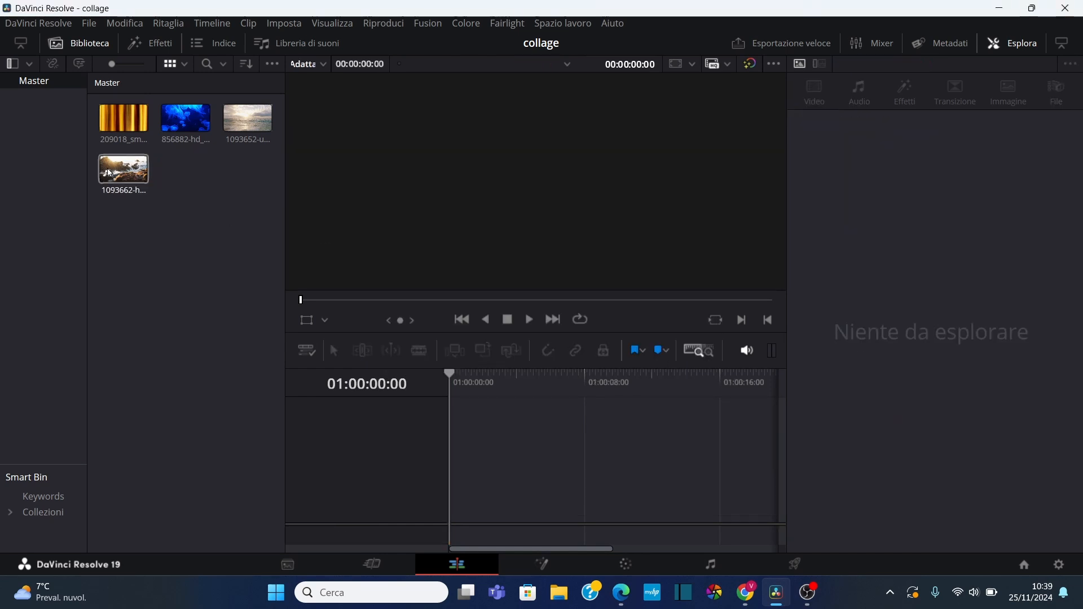
Step: Start a new timeline with 209018_small.mp4 on Video 1 and 856882-hd_1920_1080_24fps.mp4 above it at the start of Video 2
left_click(124, 129)
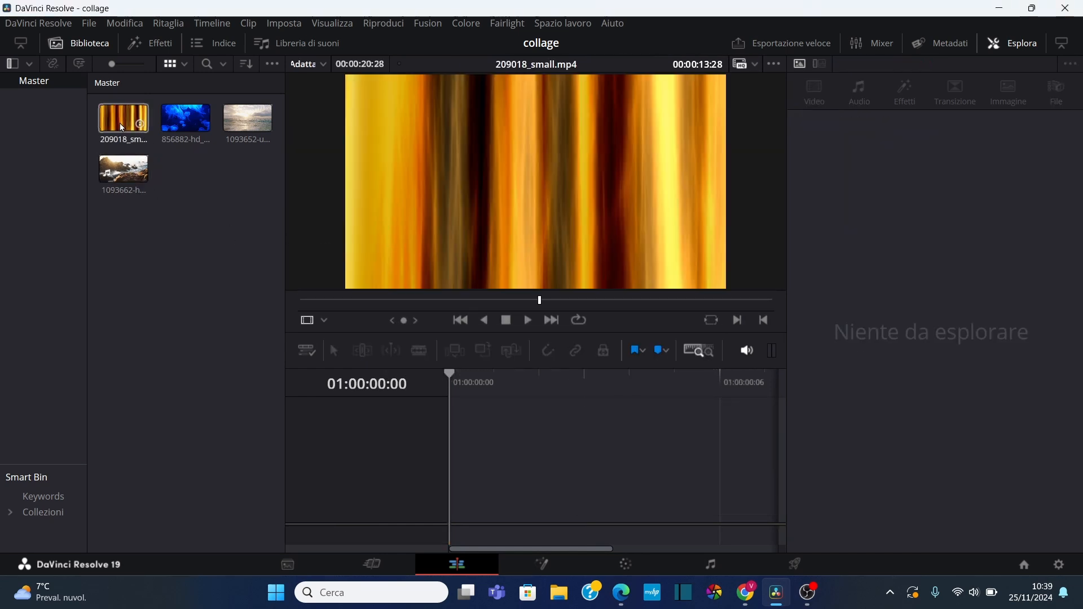
left_click_drag(121, 126, 460, 469)
left_click(183, 124)
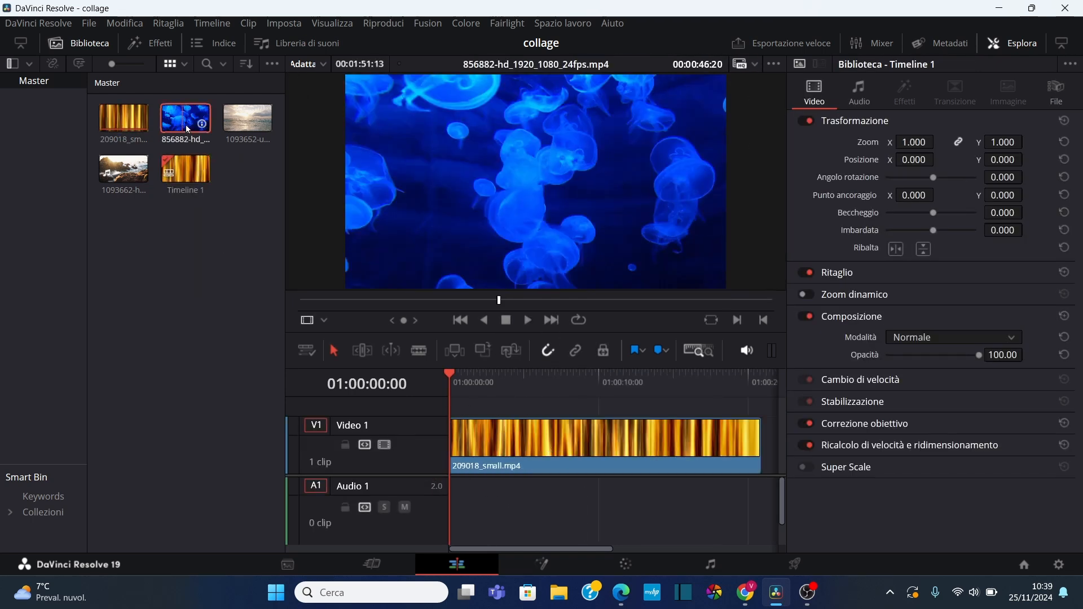
left_click_drag(185, 124, 454, 411)
Step: Split the jellyfish clip on Video 2 at the end of the golden clip, 01:00:20:22, and delete the remainder
left_click(555, 299)
left_click(463, 319)
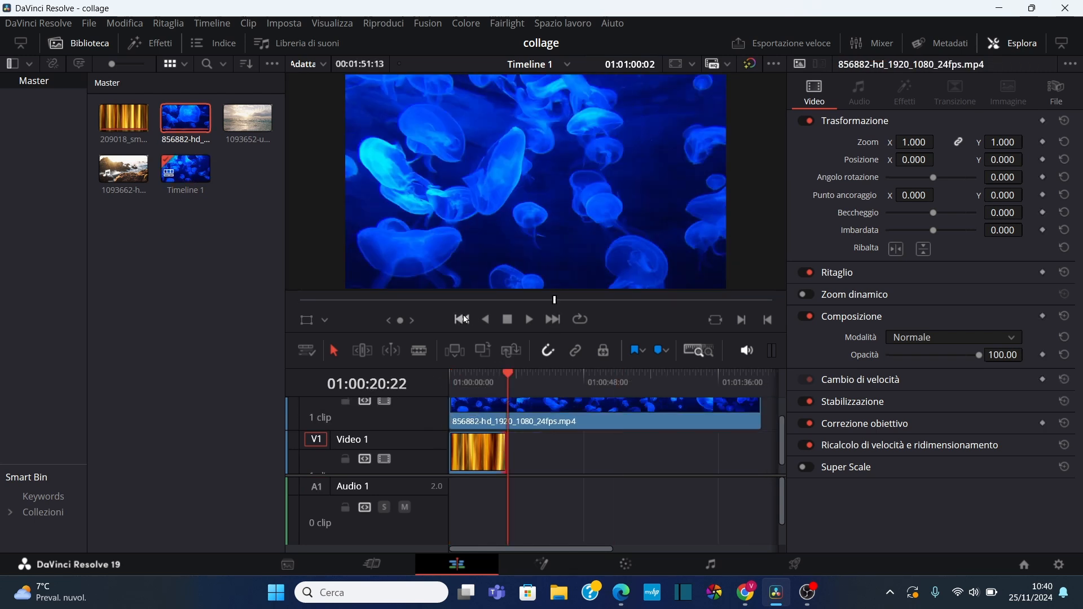
key("ctrl+b")
left_click(597, 412)
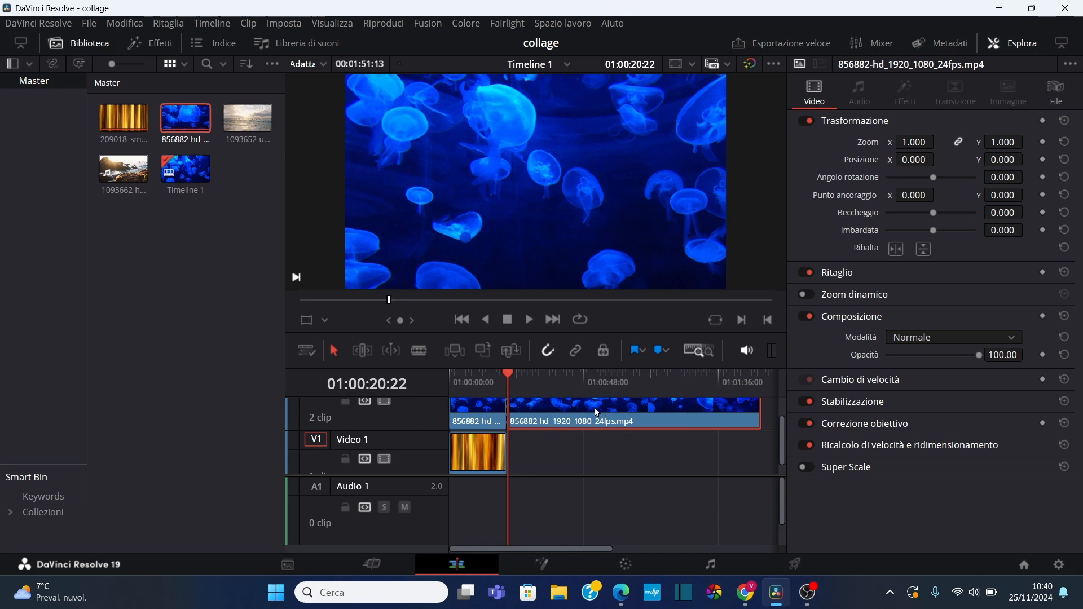
key("Delete")
Step: Apply the Collage video effect to the jellyfish clip on Video 2, hide the effects and media libraries, and fit the timeline to view
left_click_drag(777, 489, 435, 551)
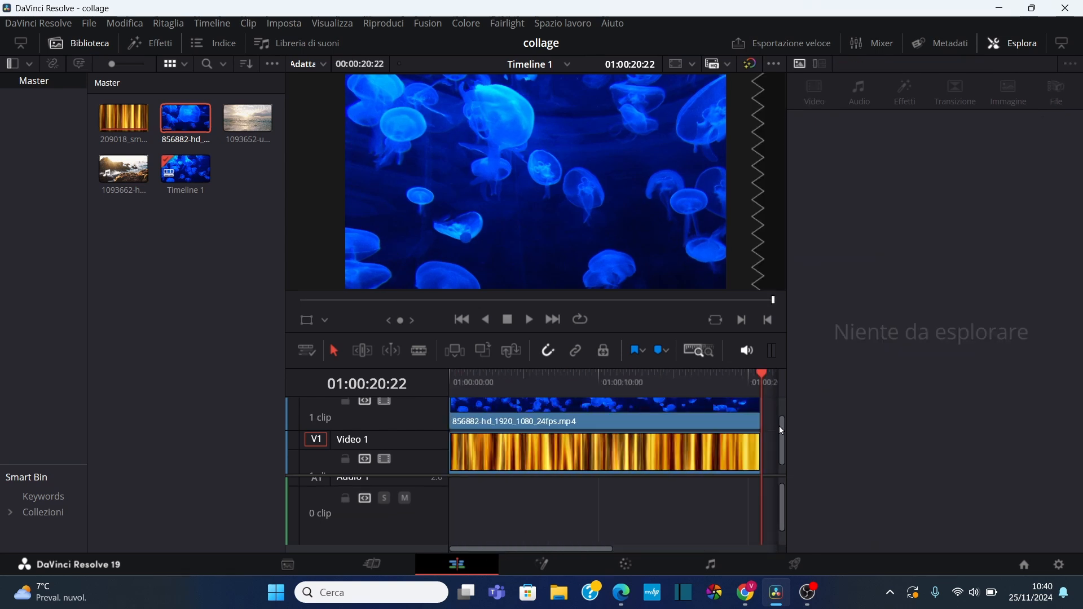
scroll(781, 431, "up", 2)
left_click_drag(410, 484, 407, 533)
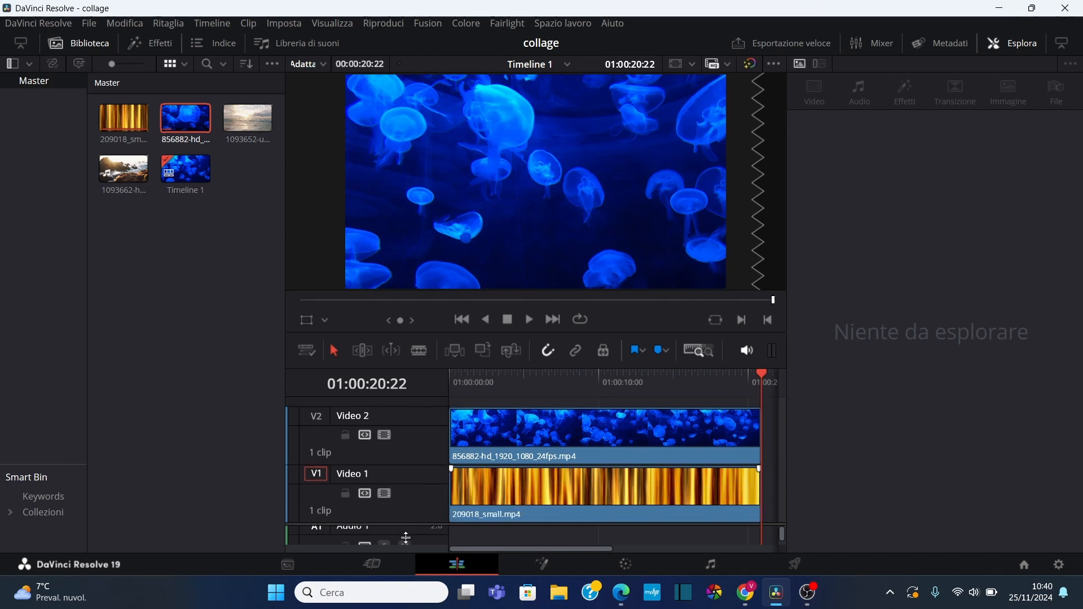
left_click(592, 426)
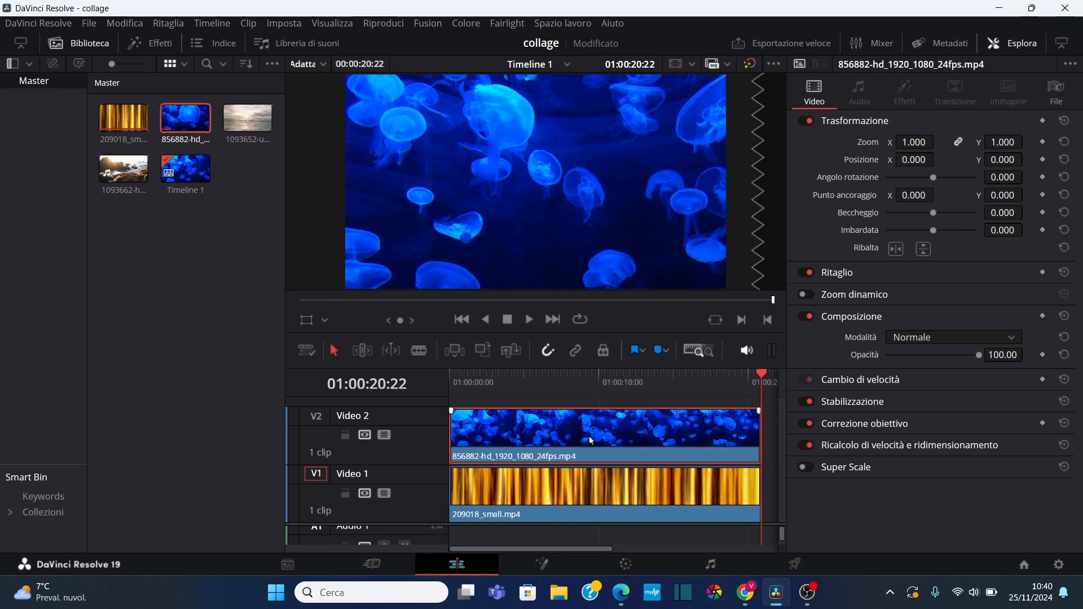
left_click(162, 43)
left_click_drag(180, 398, 590, 432)
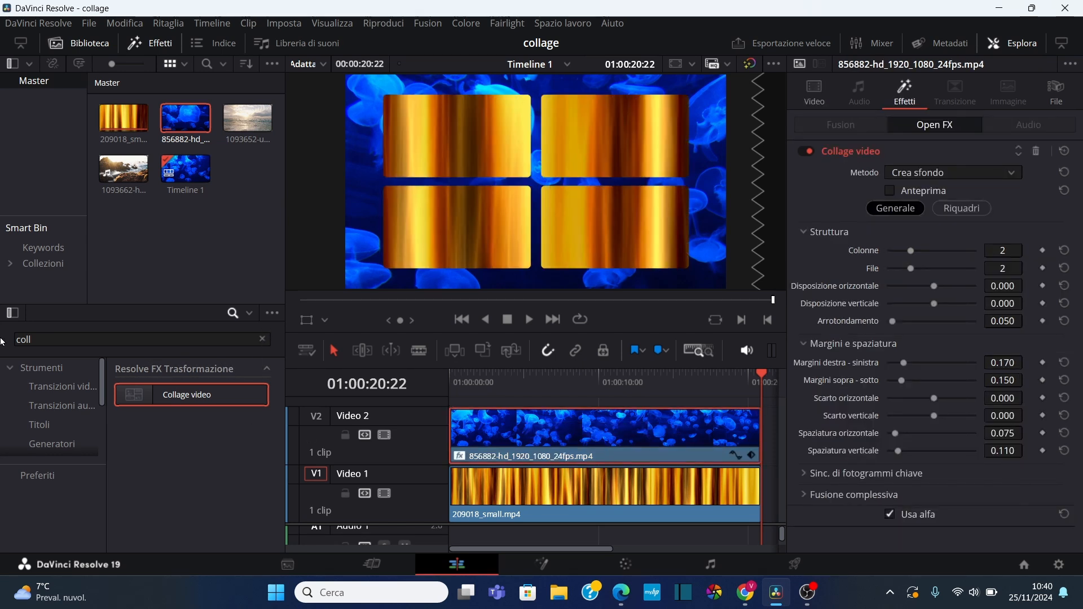
left_click(152, 44)
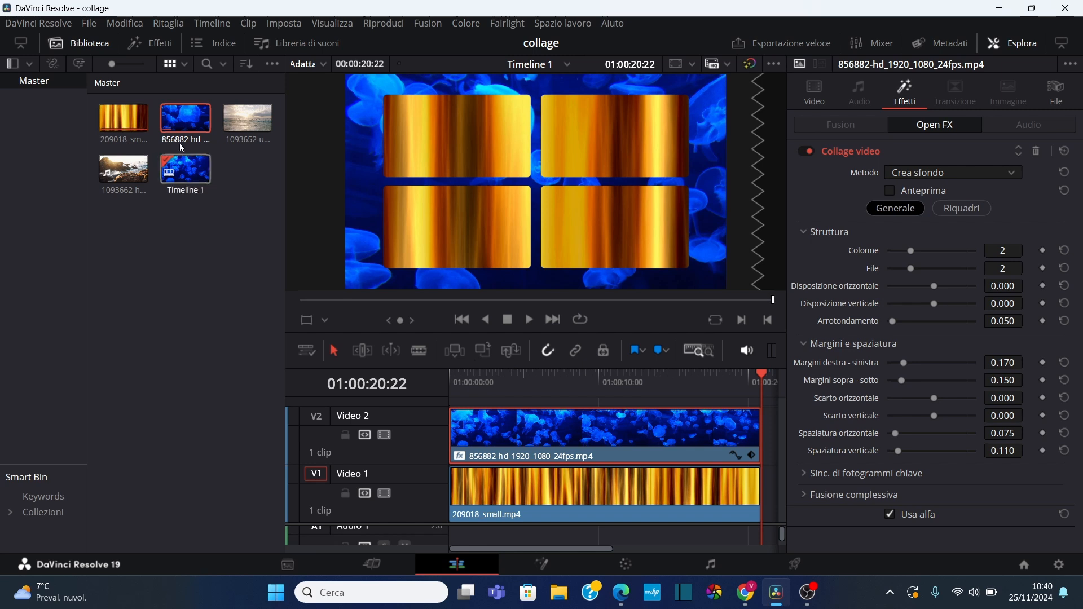
left_click(159, 48)
left_click(161, 43)
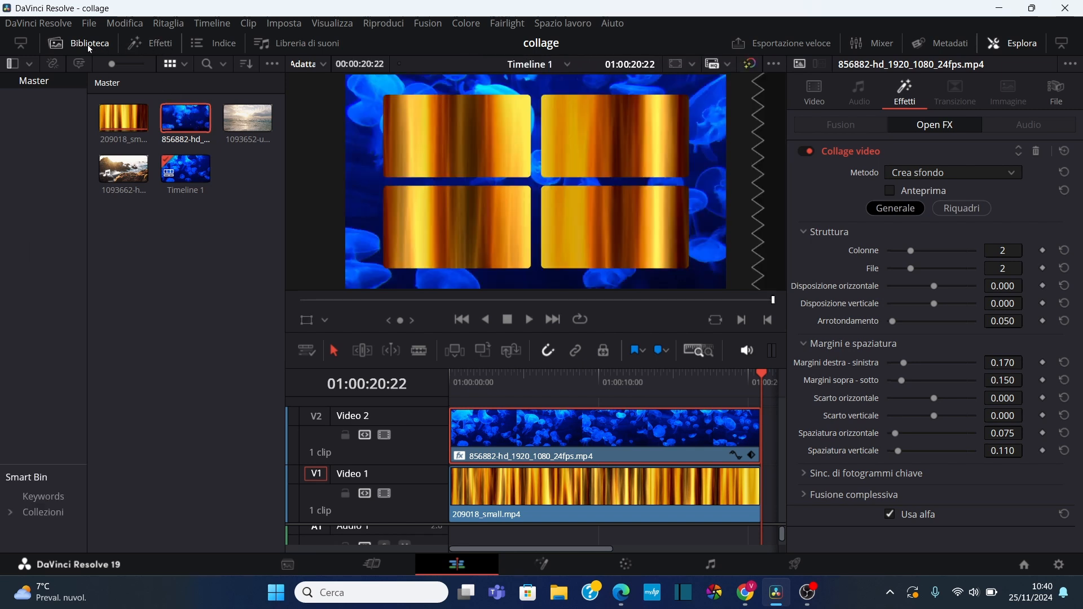
left_click(87, 44)
key("shift+z")
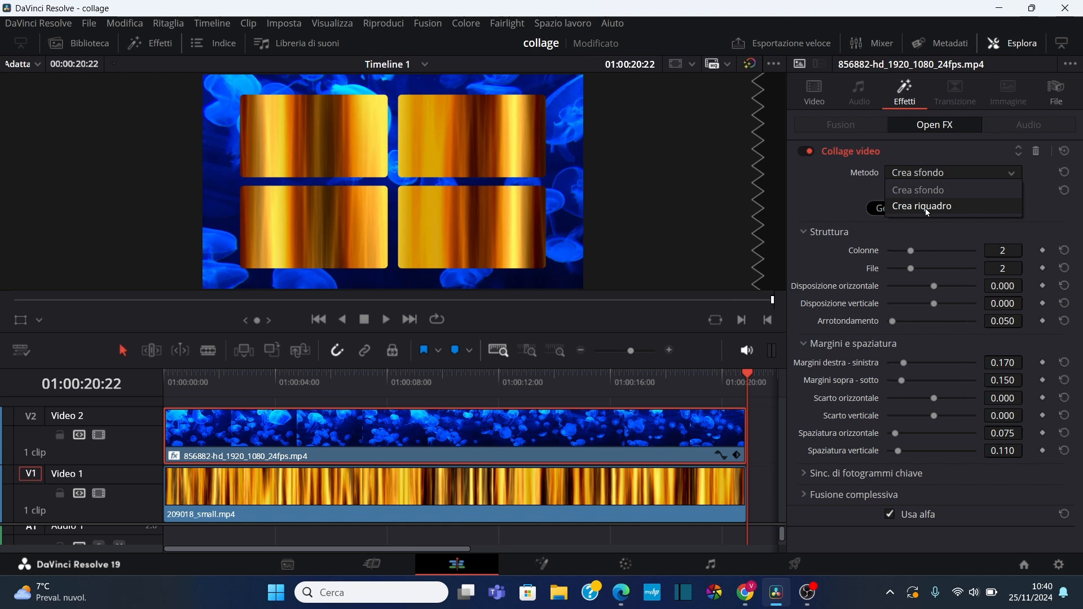
Step: Set the Collage video method of the jellyfish clip to Crea riquadro and save the project
left_click(825, 201)
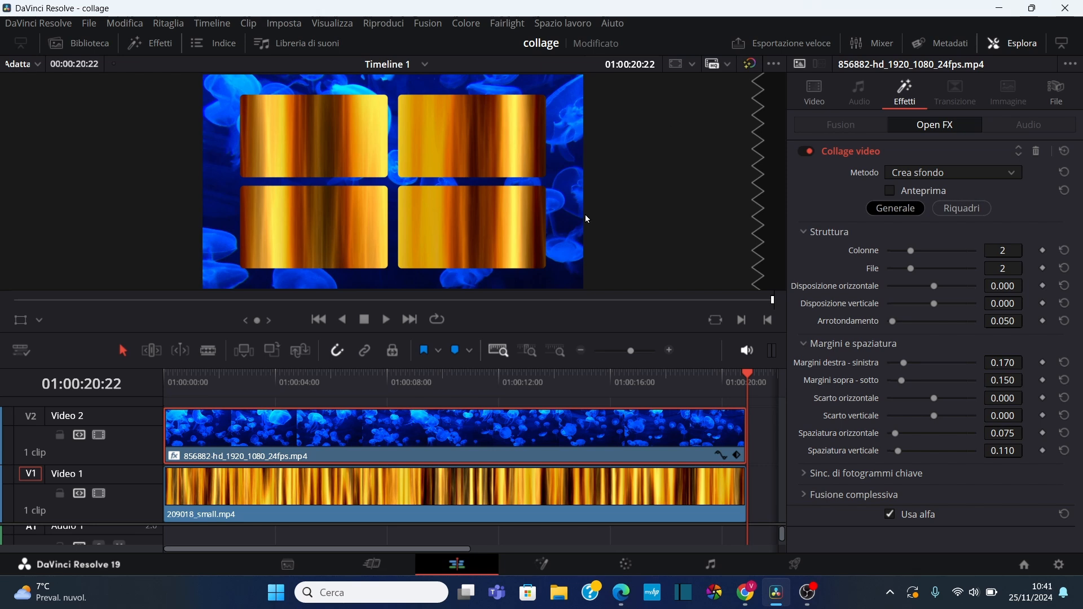
left_click(924, 174)
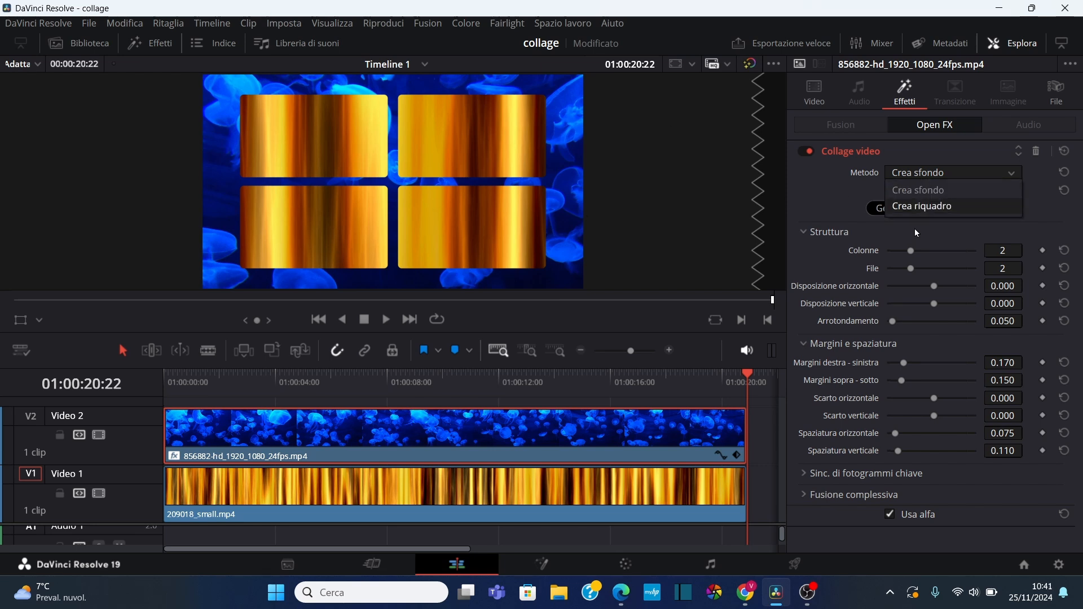
left_click(914, 209)
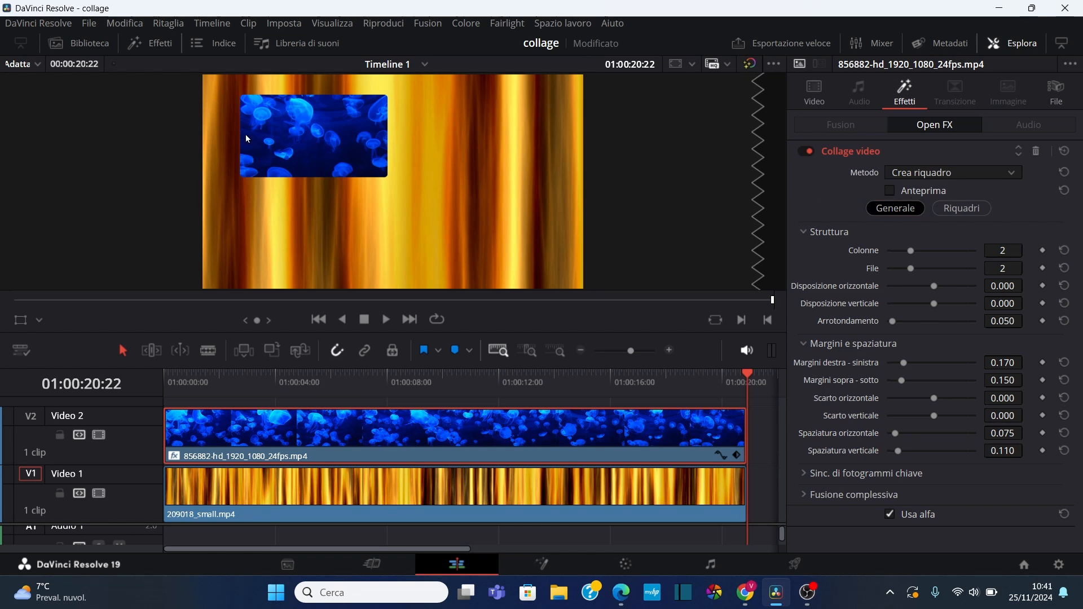
key("ctrl+s")
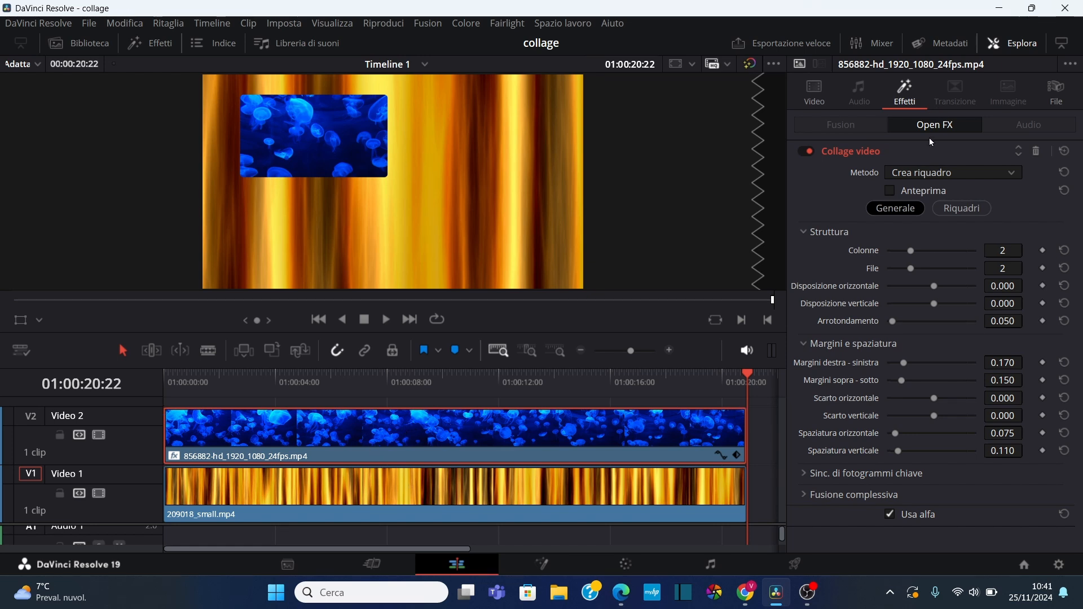
left_click(922, 172)
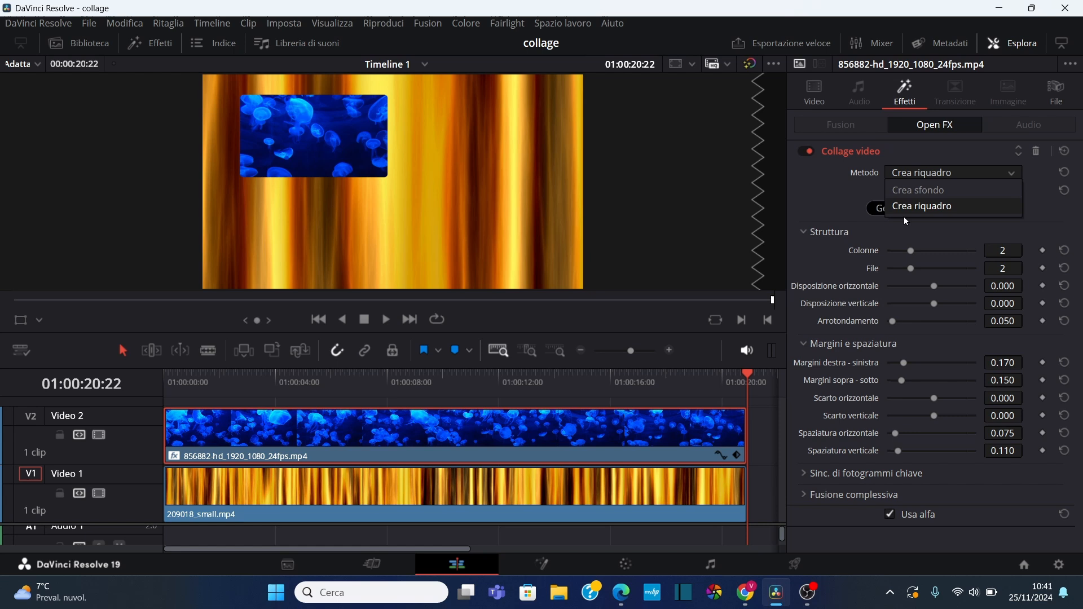
Step: Try the Crea sfondo method on the jellyfish clip's Collage video effect and return to Crea riquadro
left_click(919, 190)
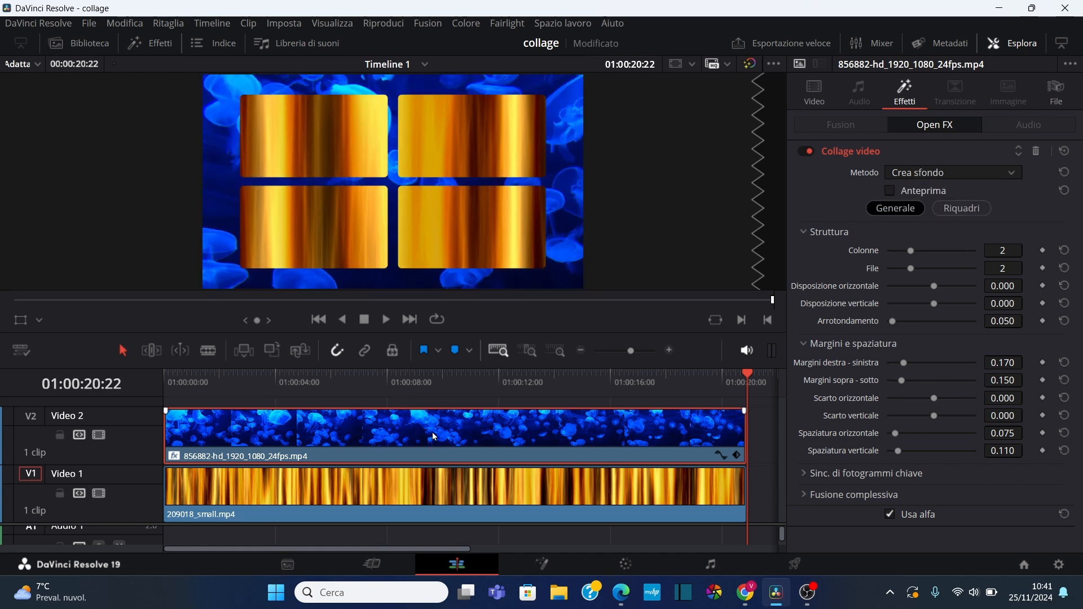
key("ctrl+s")
left_click(953, 172)
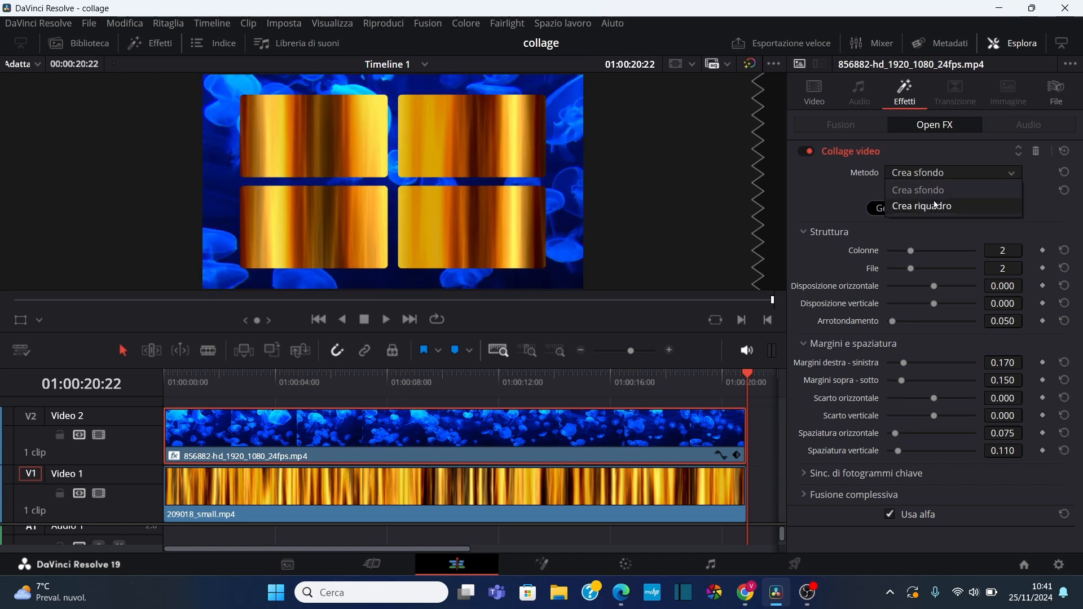
left_click(925, 203)
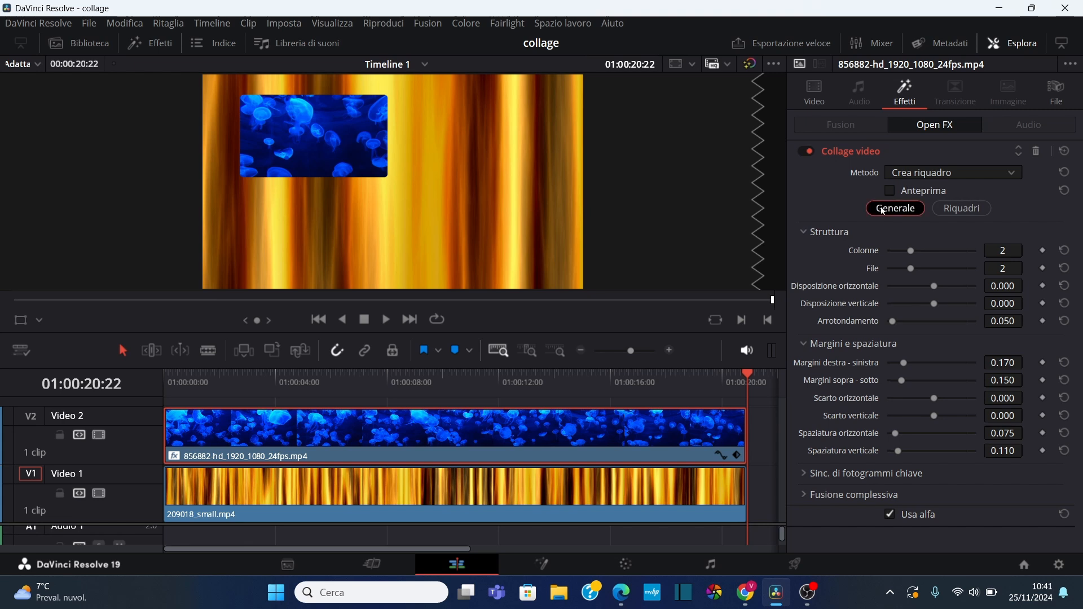
Step: Turn on the Anteprima tile preview and try three columns in the layout before restoring two
left_click(890, 191)
left_click(937, 251)
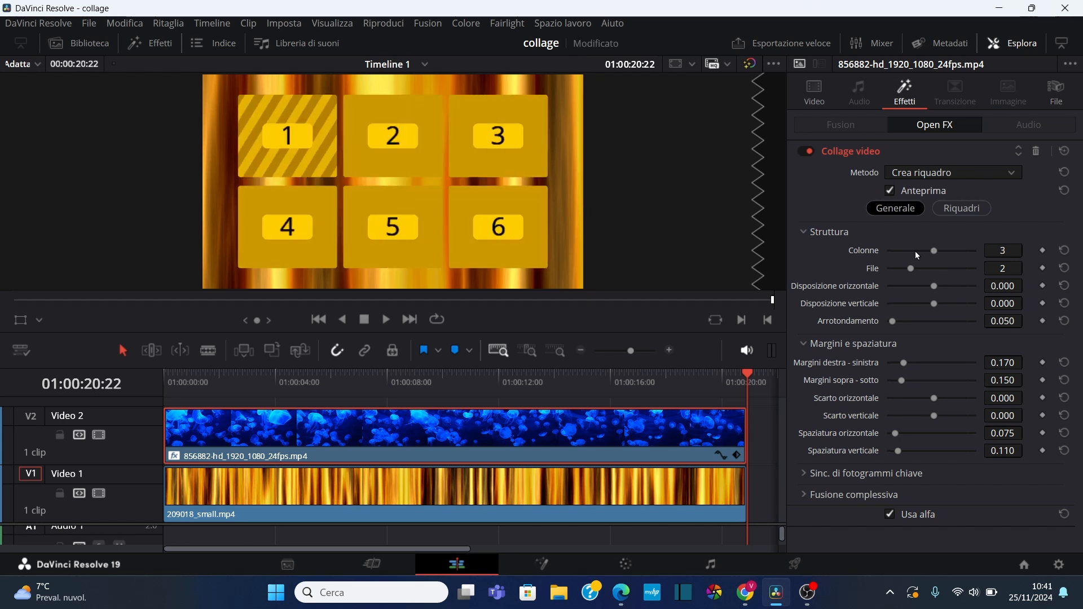
left_click(911, 251)
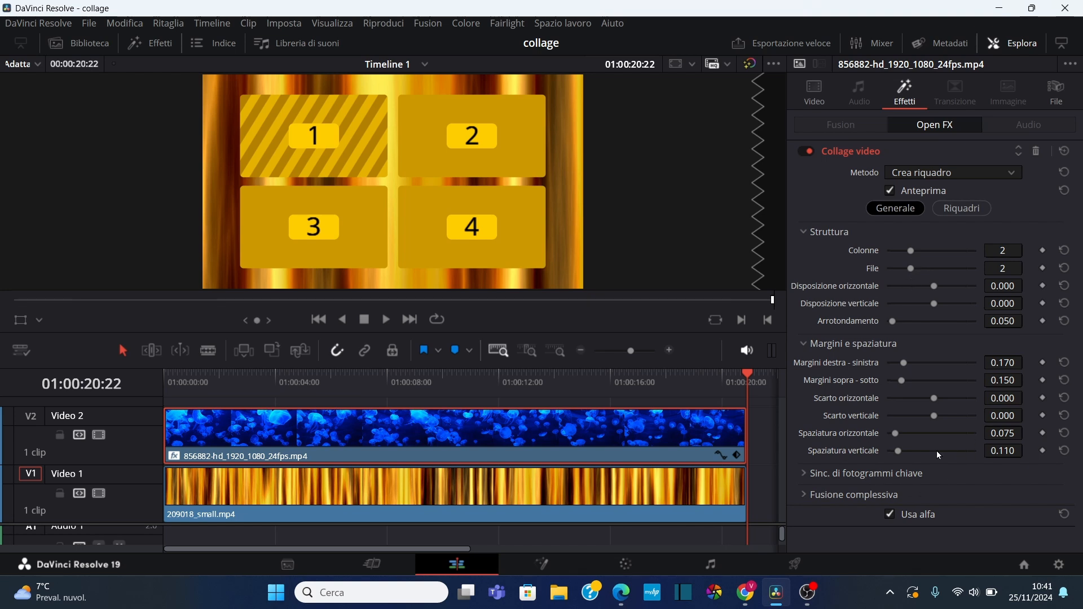
left_click(901, 212)
Step: Turn off the tile preview and, in the Riquadri settings, give all tiles a border of 0.072
left_click(967, 211)
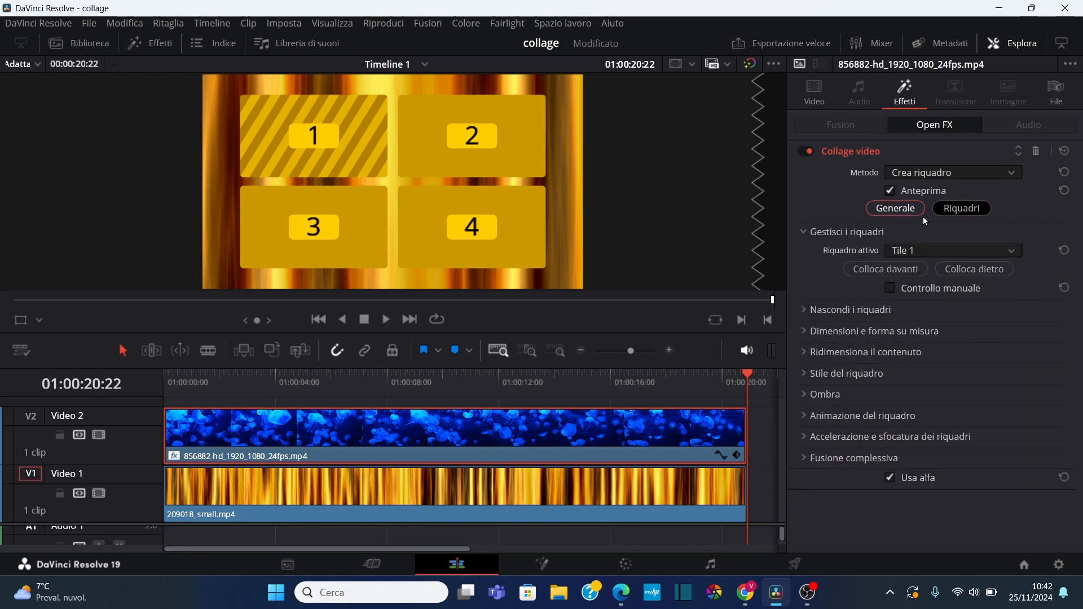
left_click(891, 192)
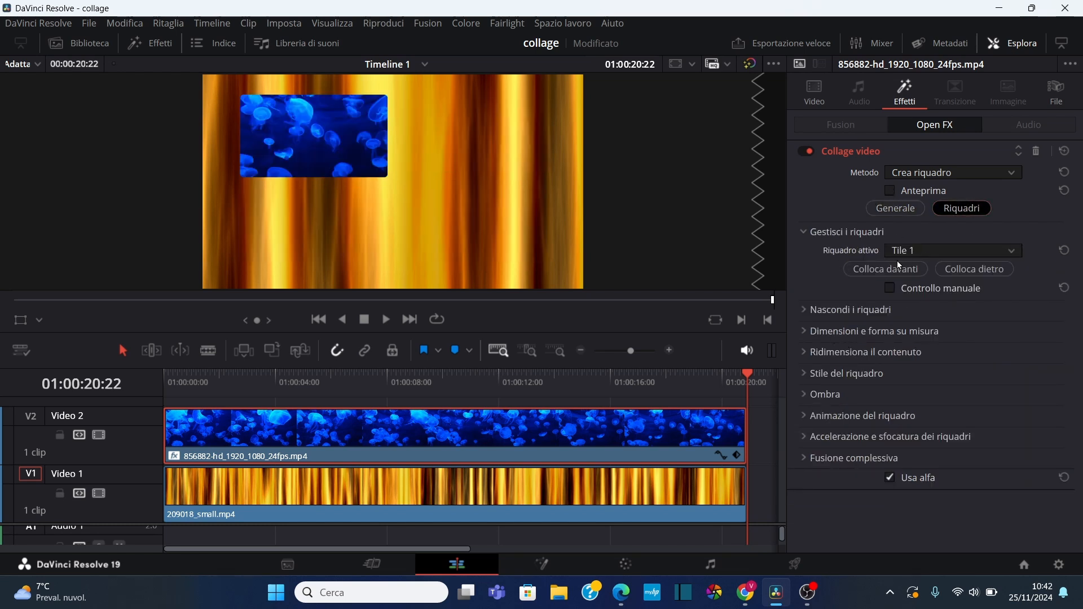
left_click(808, 374)
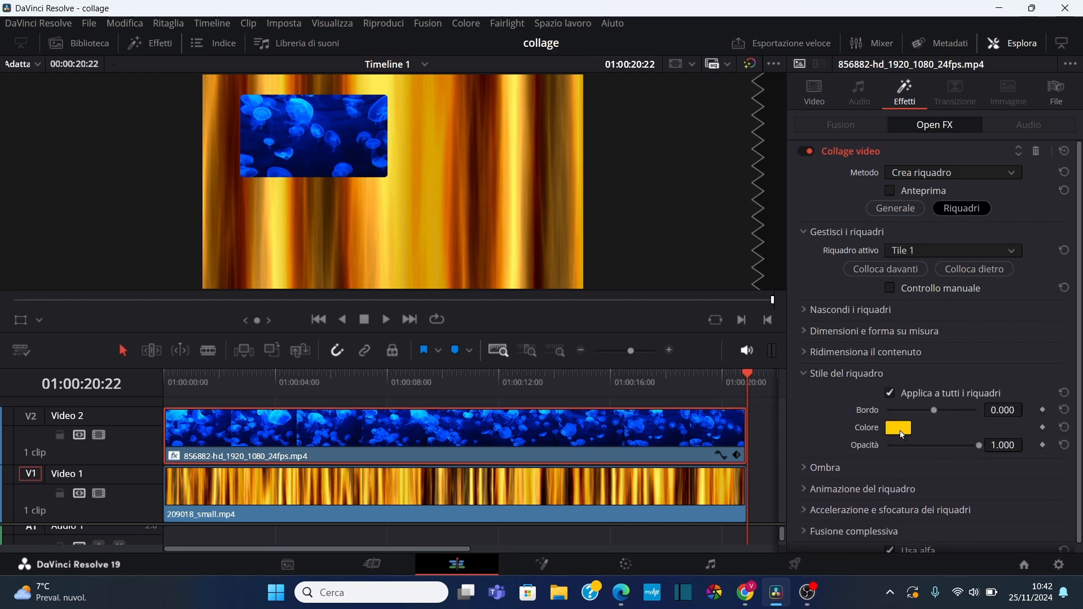
left_click_drag(934, 411, 947, 413)
Step: Give the tiles a shadow with intensity 0.643, angle -23.8 and distance 0.034
left_click(802, 469)
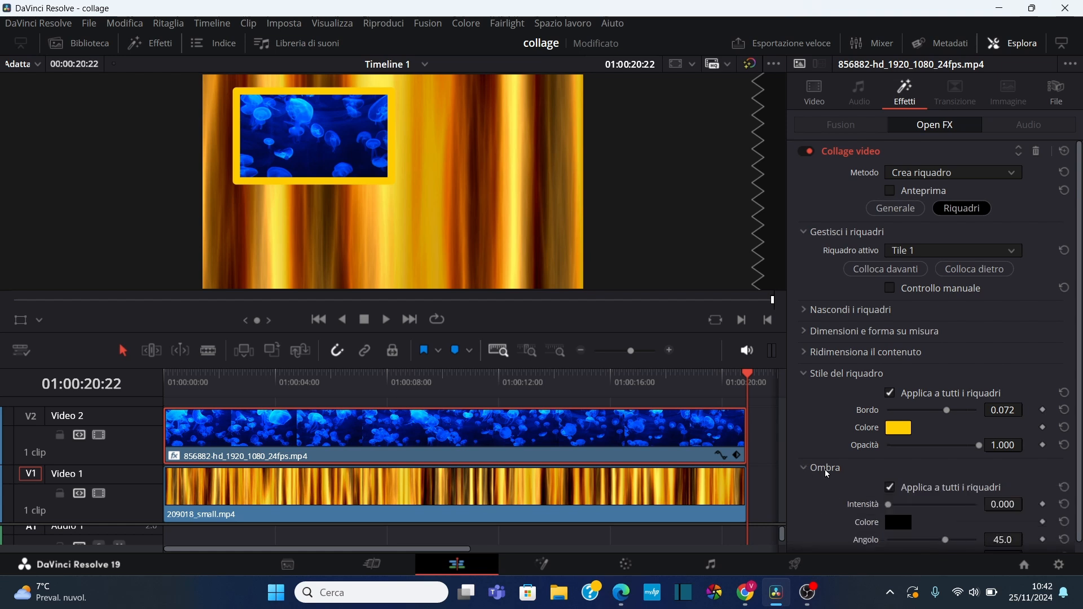
scroll(910, 493, "down", 3)
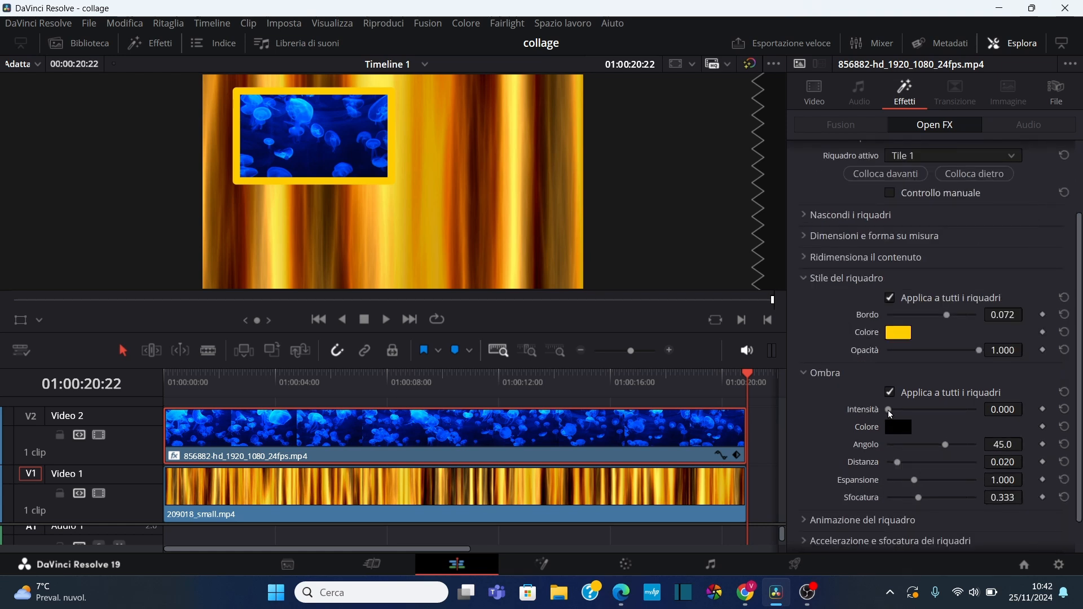
left_click_drag(888, 411, 903, 463)
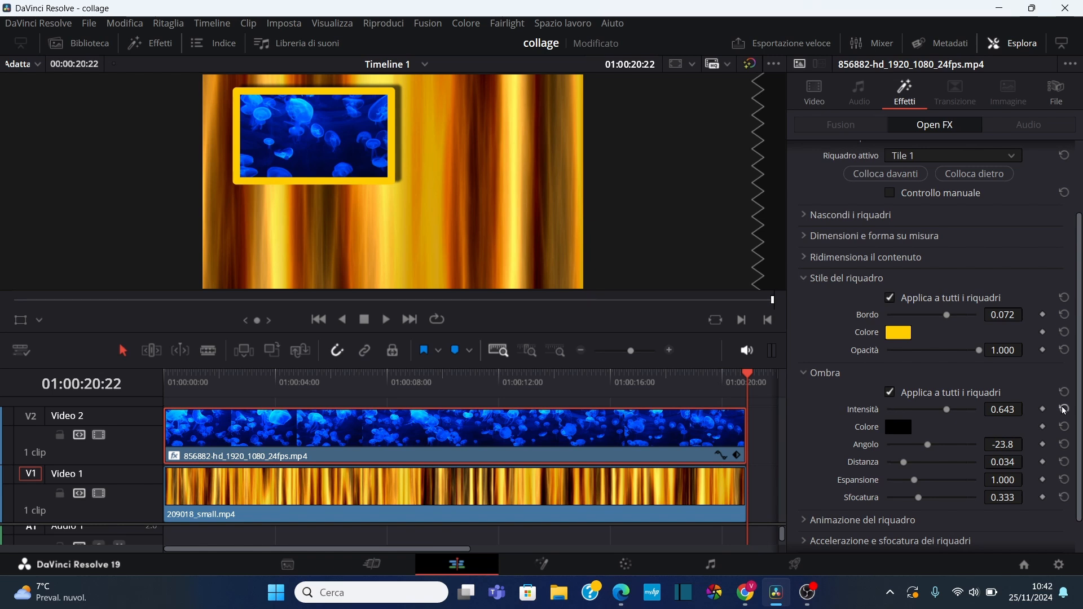
scroll(909, 356, "down", 1)
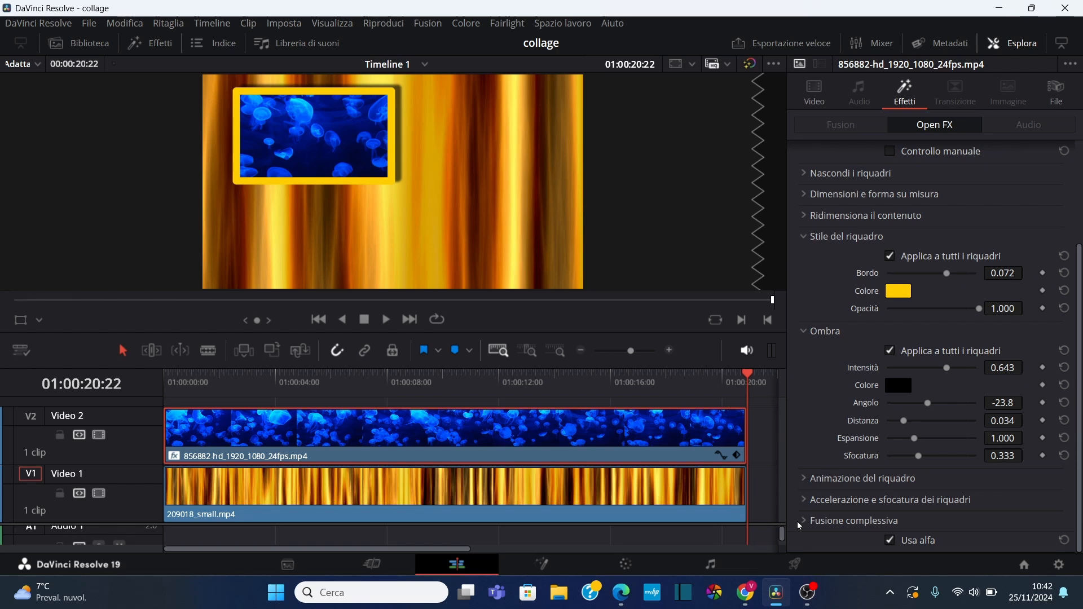
Step: Check the numbered tile layout with the Anteprima preview and hide it again
scroll(928, 318, "up", 5)
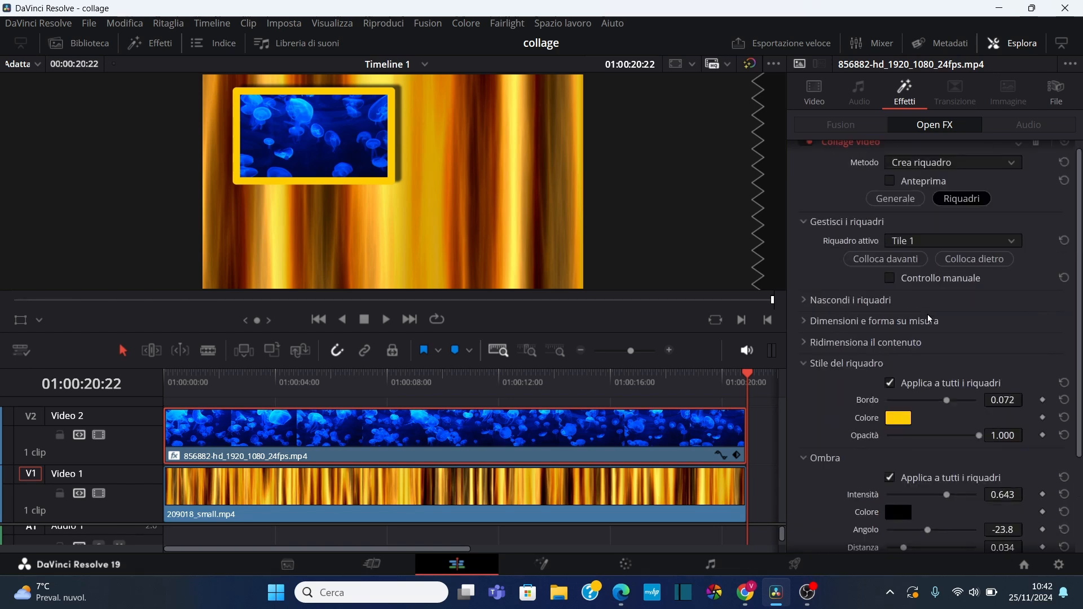
left_click(889, 191)
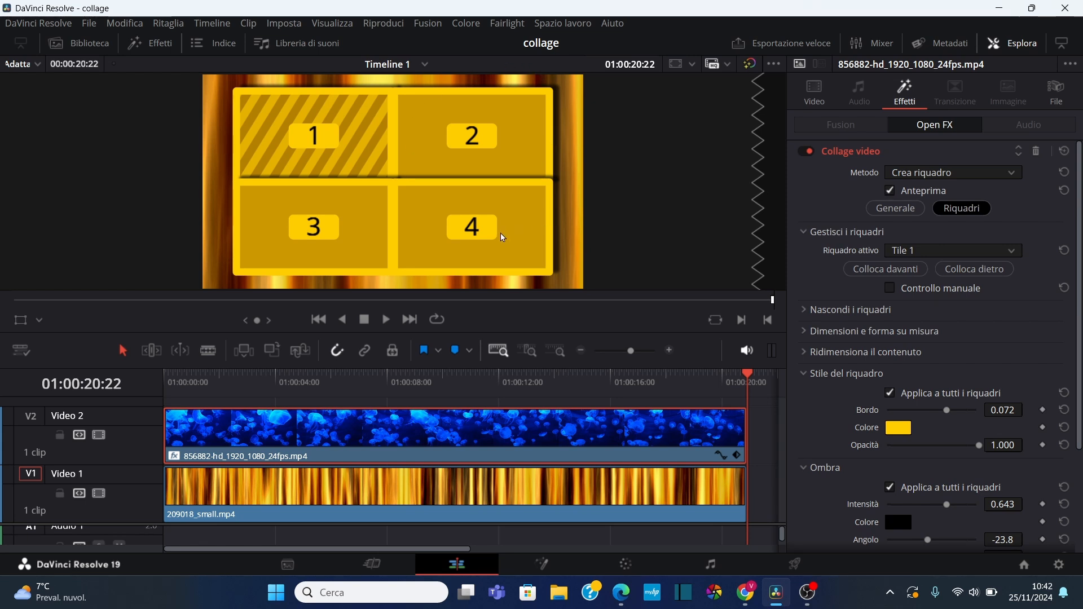
left_click(890, 191)
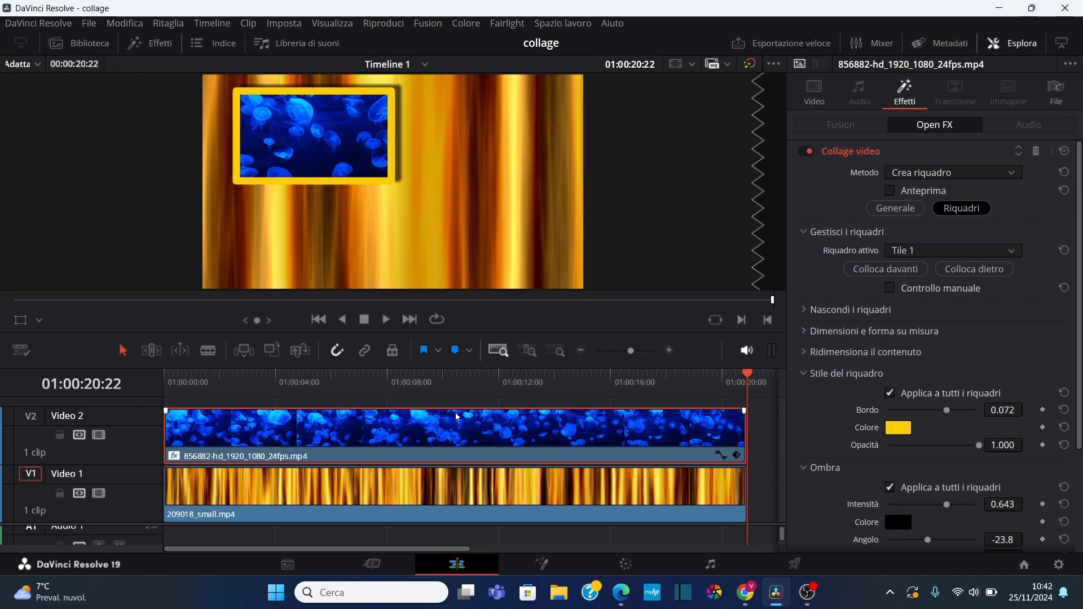
Step: Place 1093652-uhd_3840_2160_30fps.mp4 on Video 3 and 1093662-hd_1920_1080_30fps.mp4 on Video 4 at the timeline start, and hide the media library
left_click_drag(424, 363, 456, 208)
left_click(97, 50)
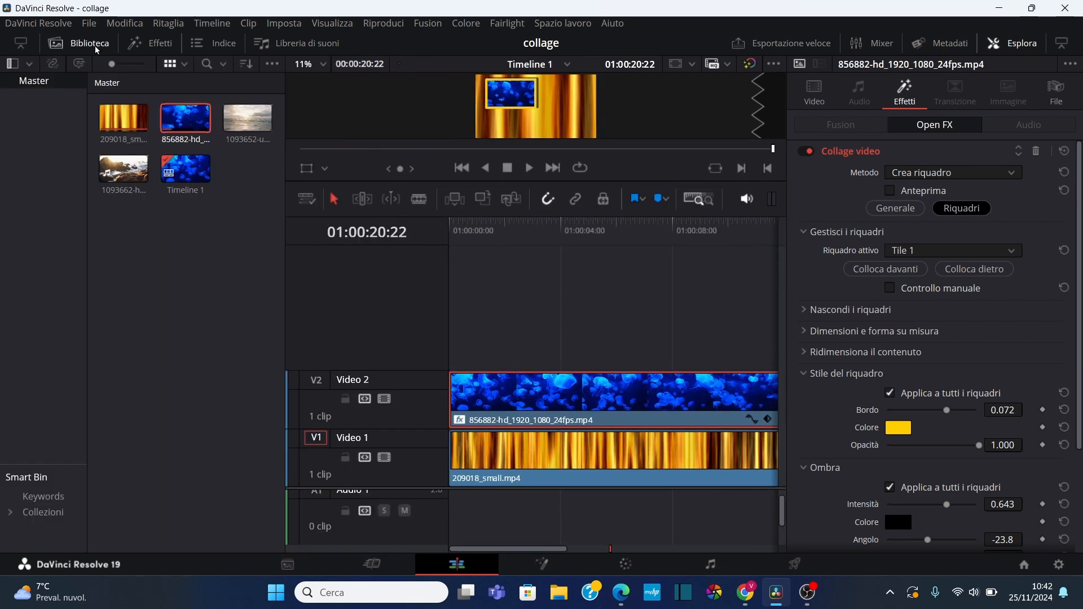
left_click_drag(247, 119, 449, 355)
left_click_drag(123, 170, 574, 278)
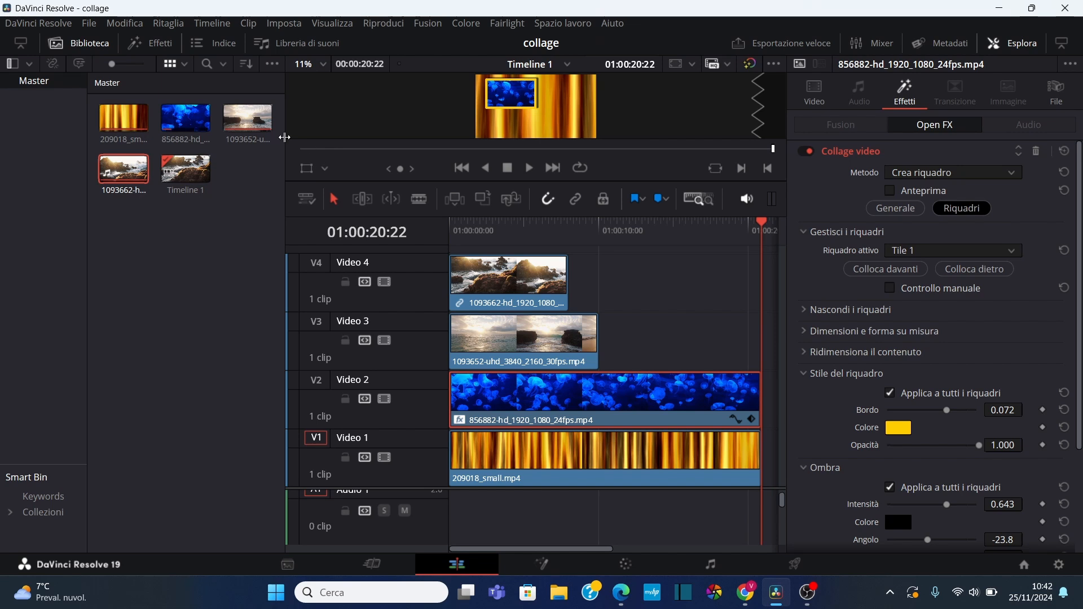
left_click(108, 45)
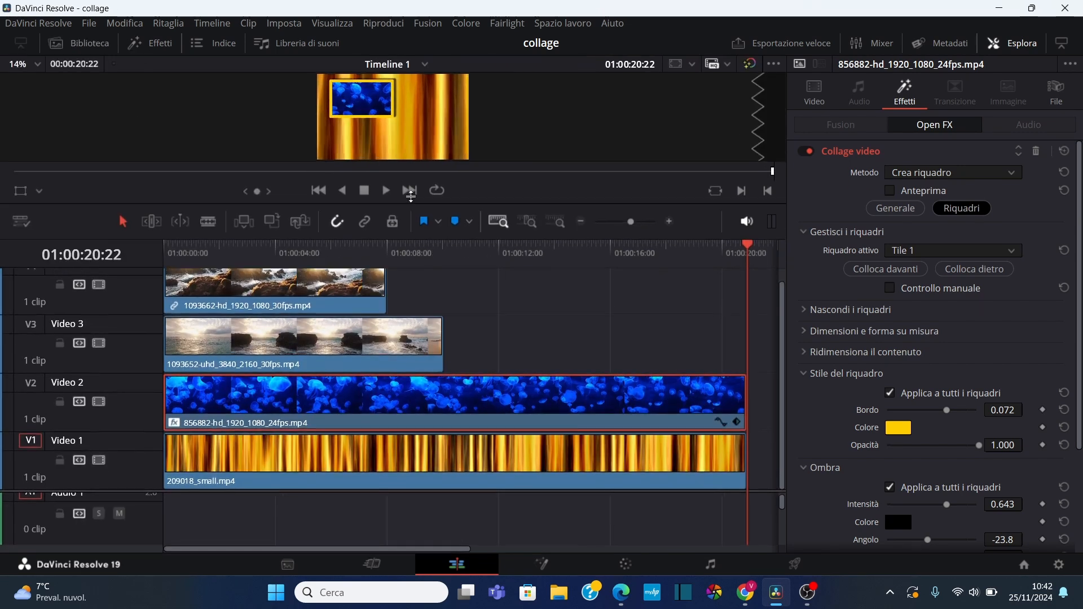
left_click_drag(411, 195, 411, 185)
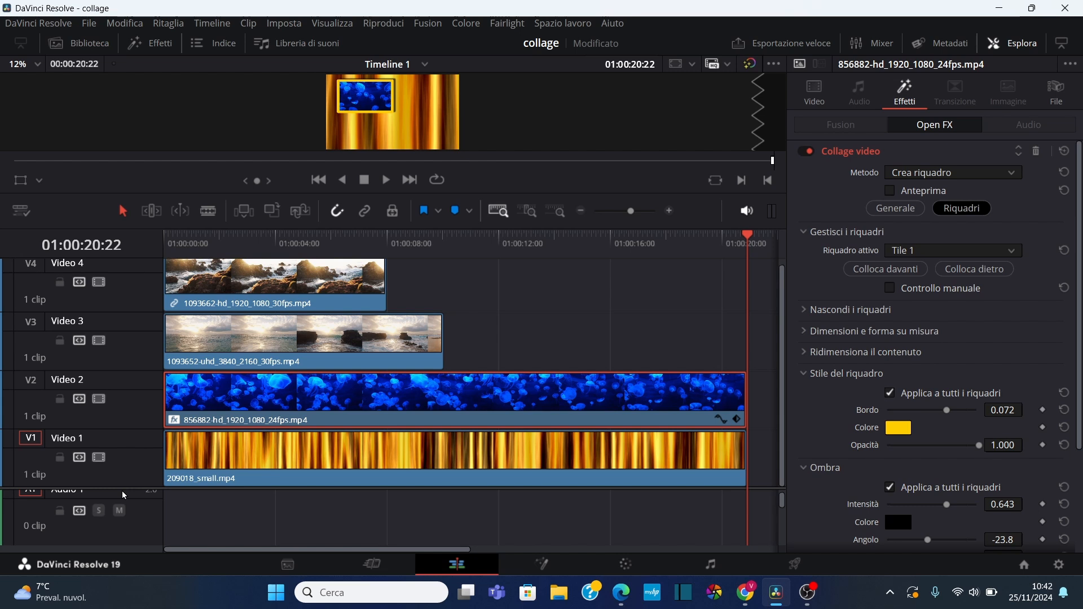
left_click_drag(416, 227, 418, 310)
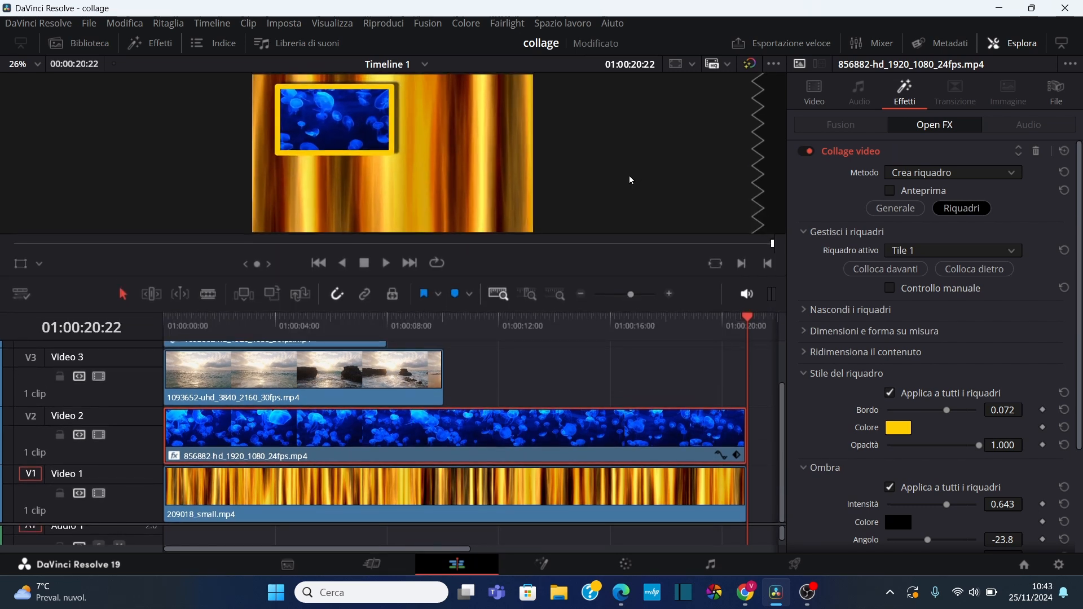
Step: Set the active tile of the jellyfish clip's collage to Tile 2 and turn on the Anteprima preview
left_click(894, 210)
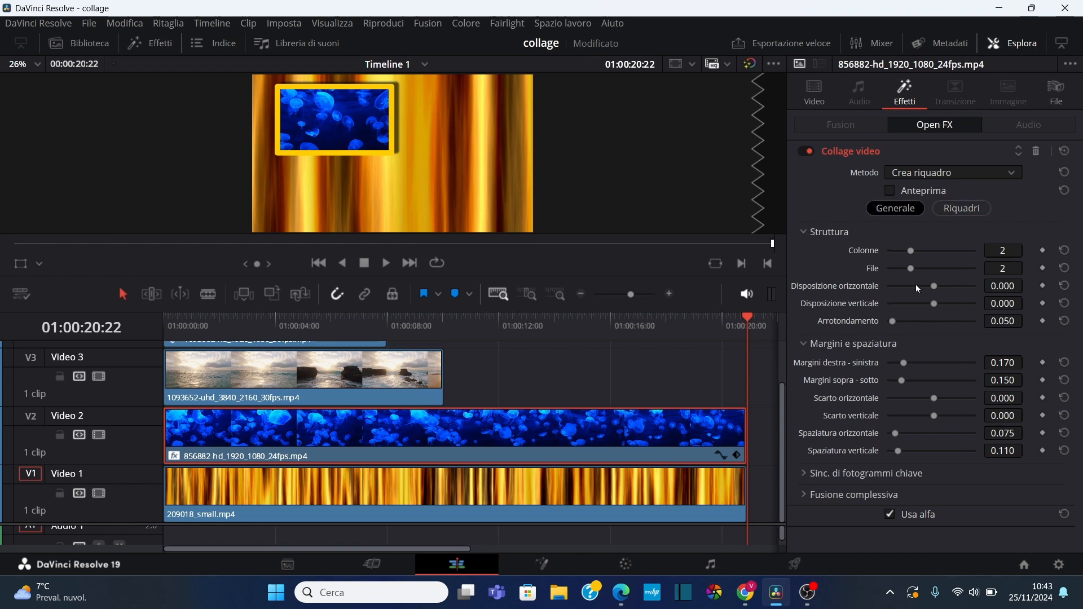
left_click(971, 209)
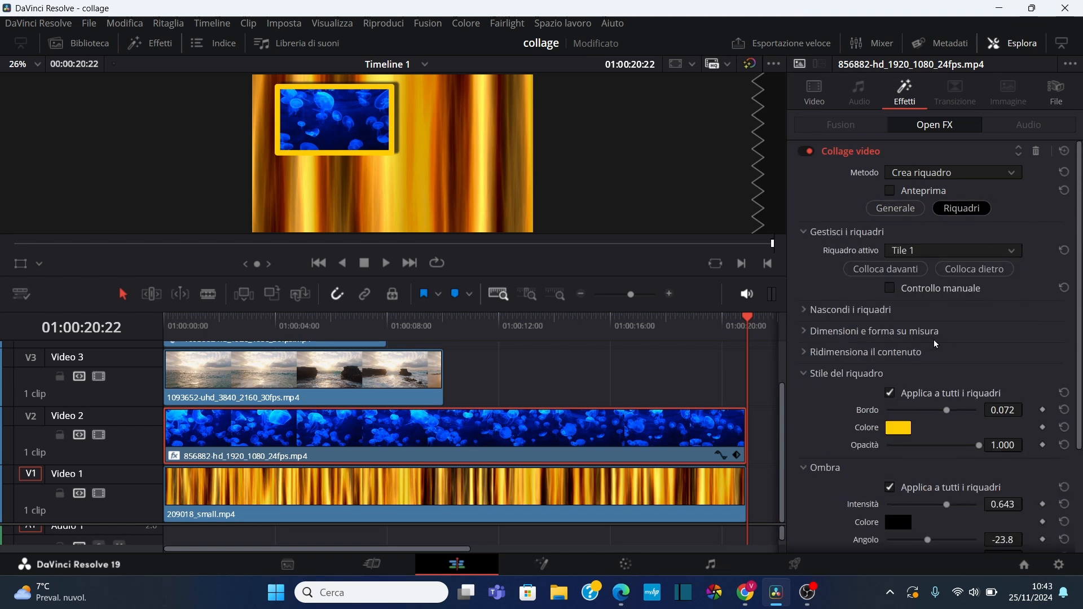
left_click(944, 251)
left_click(903, 284)
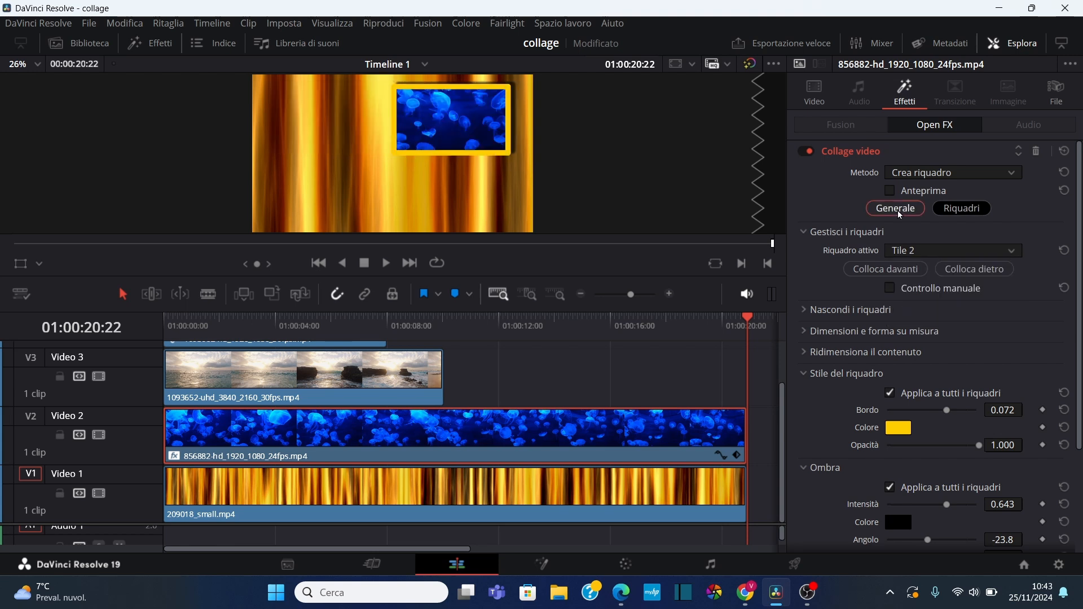
left_click(890, 190)
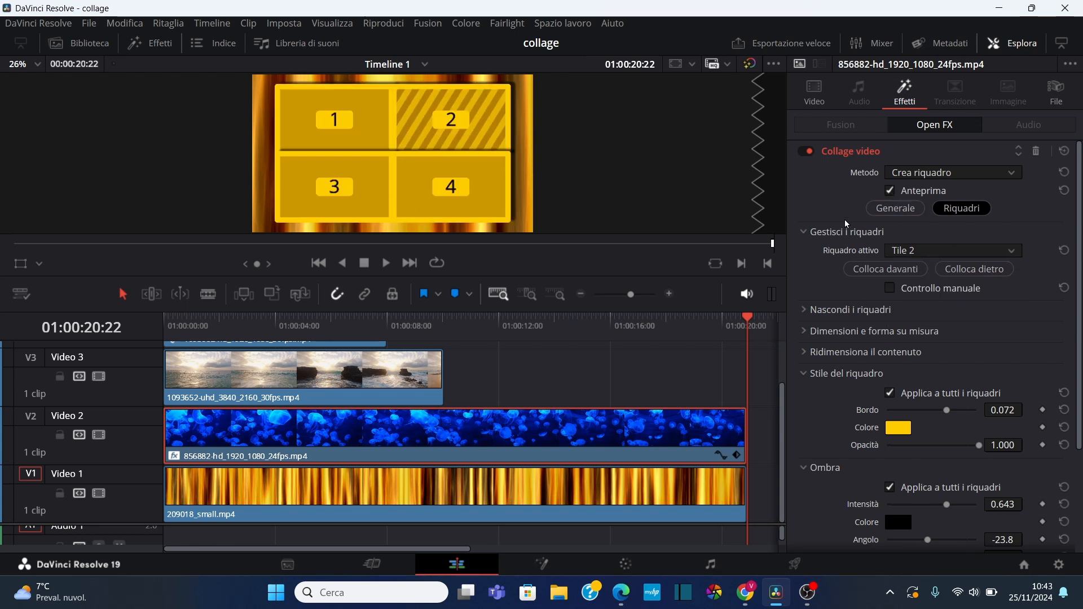
Step: Extend Tile 2 over both rows by setting its Fila finale to 2, and save the project
left_click(811, 337)
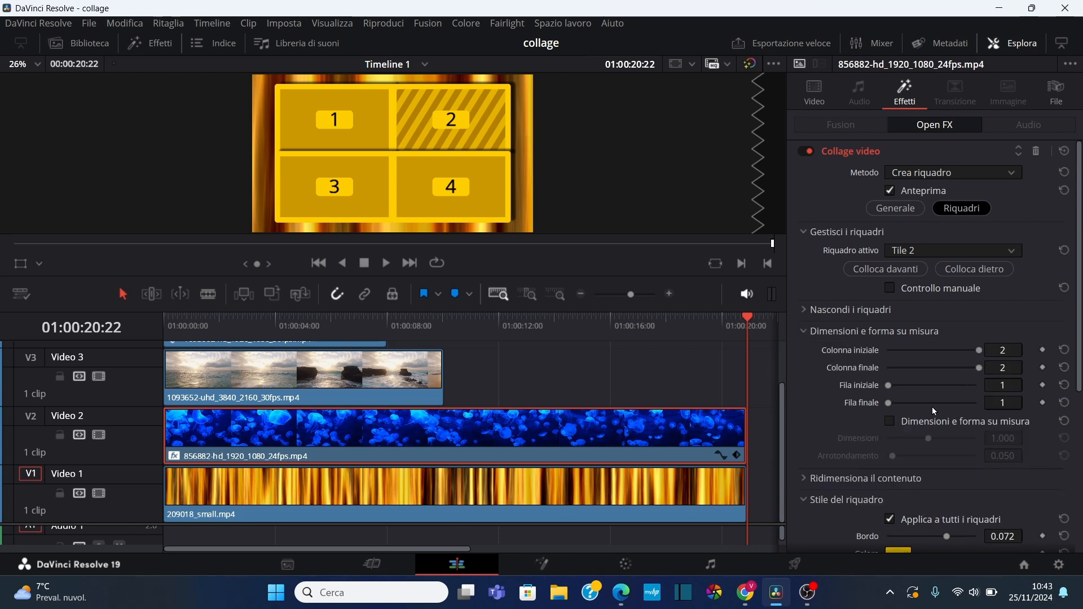
left_click(977, 403)
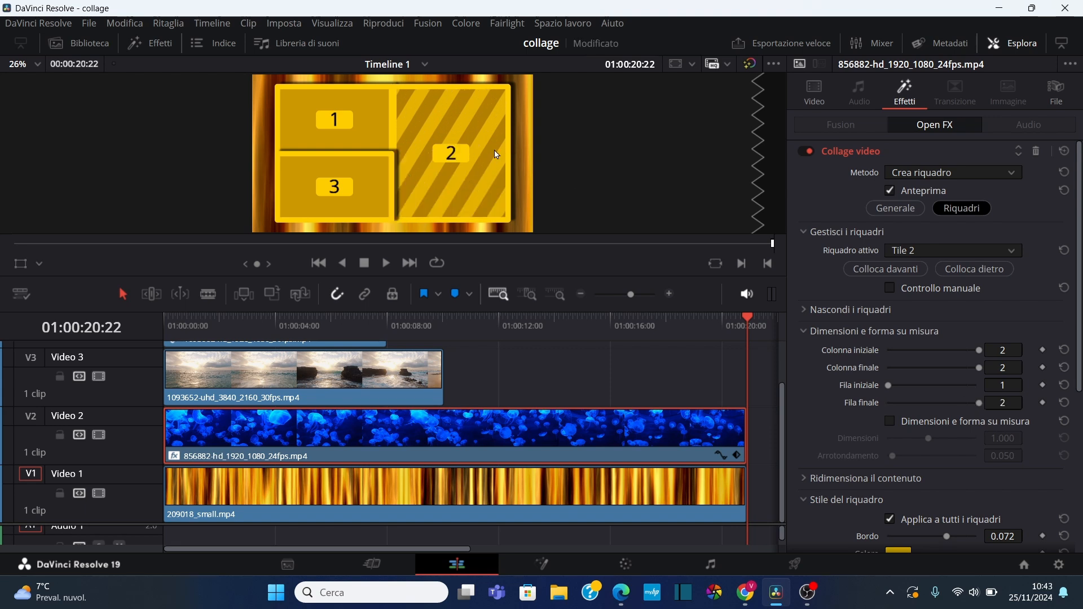
key("ctrl+s")
Step: Hide the inspector, fit the timeline to view, and split the clips on Video 1, 2 and 3 at the Video 4 clip's end, 01:00:08:00
left_click(1010, 43)
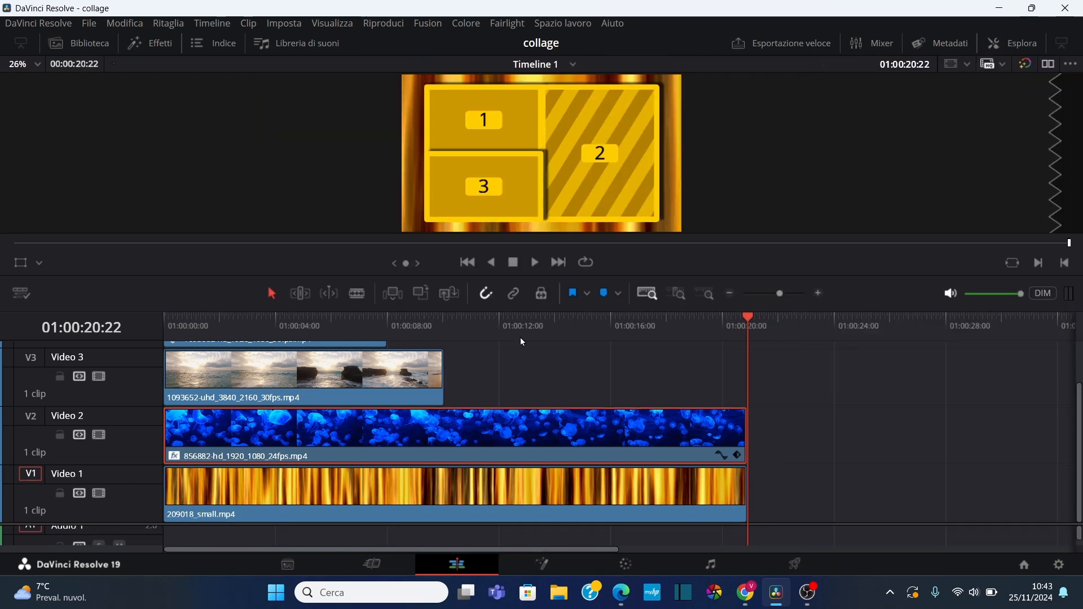
key("shift+z")
scroll(553, 372, "up", 2)
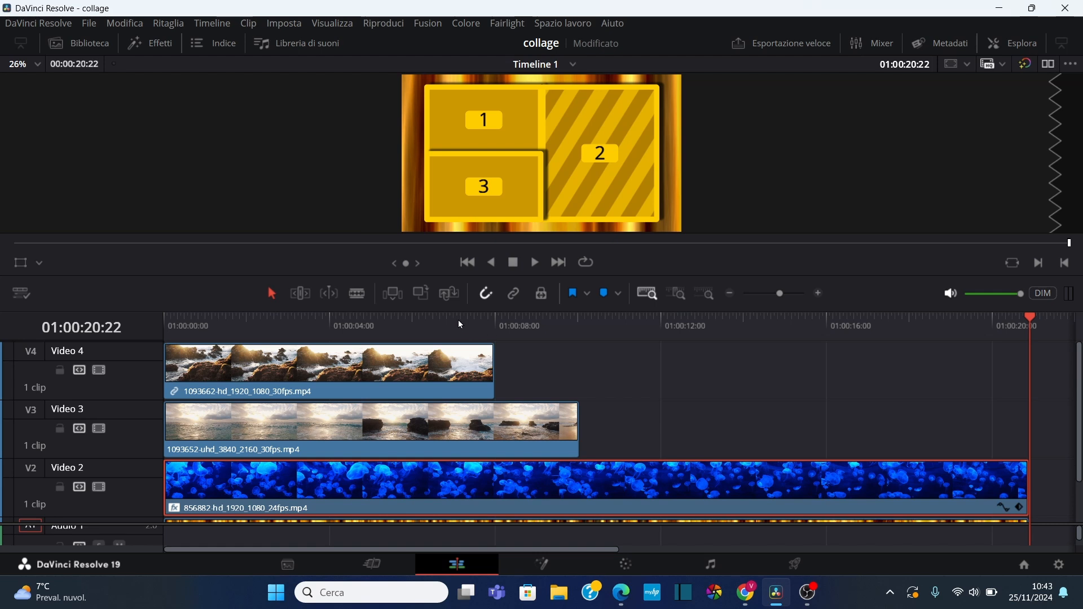
left_click(458, 319)
left_click(559, 262)
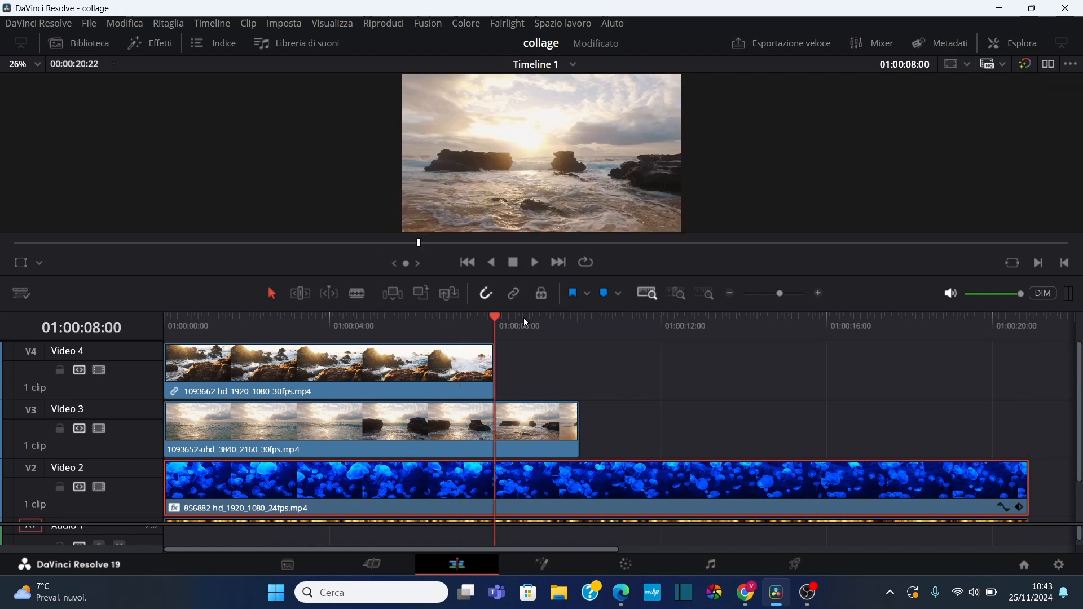
scroll(665, 397, "down", 2)
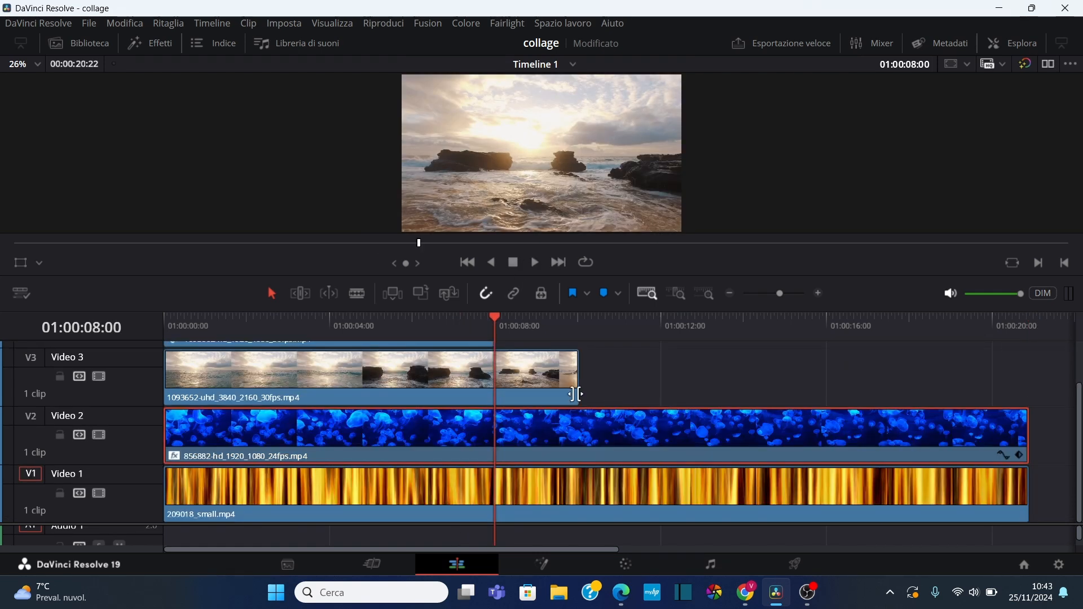
left_click_drag(1052, 498, 545, 376)
key("ctrl+b")
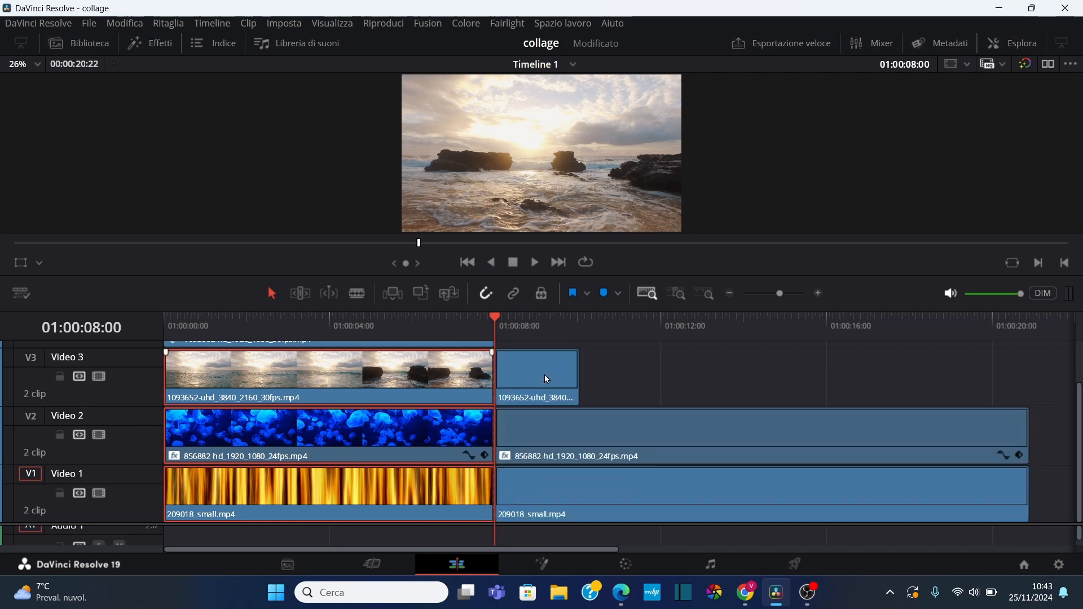
Step: Delete the leftover segments after 01:00:08:00 on Video 1, Video 2 and Video 3, and show the inspector
left_click(977, 491)
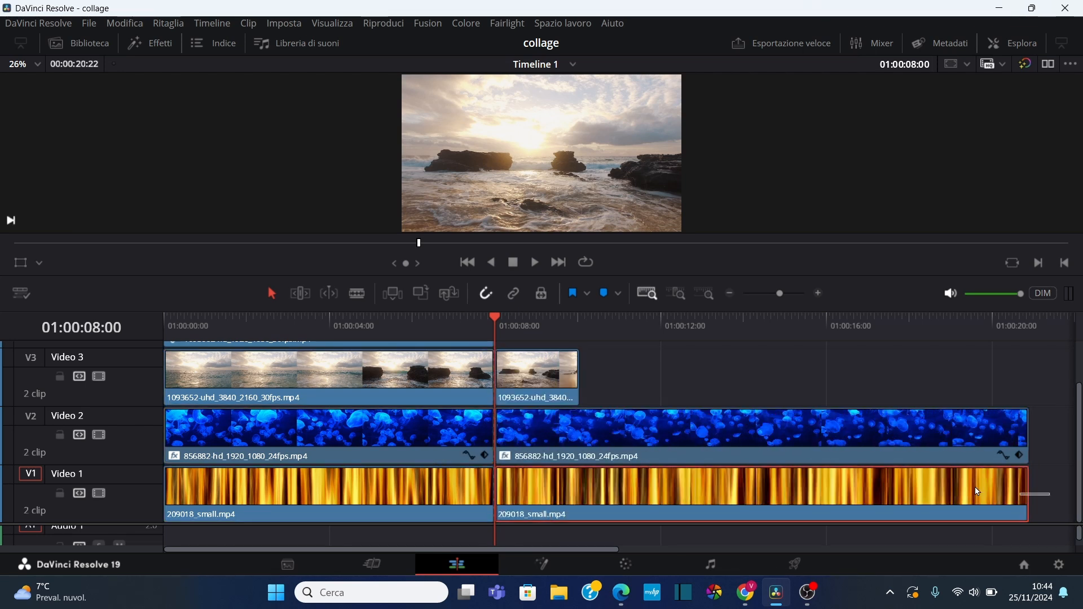
left_click_drag(1049, 495, 560, 377)
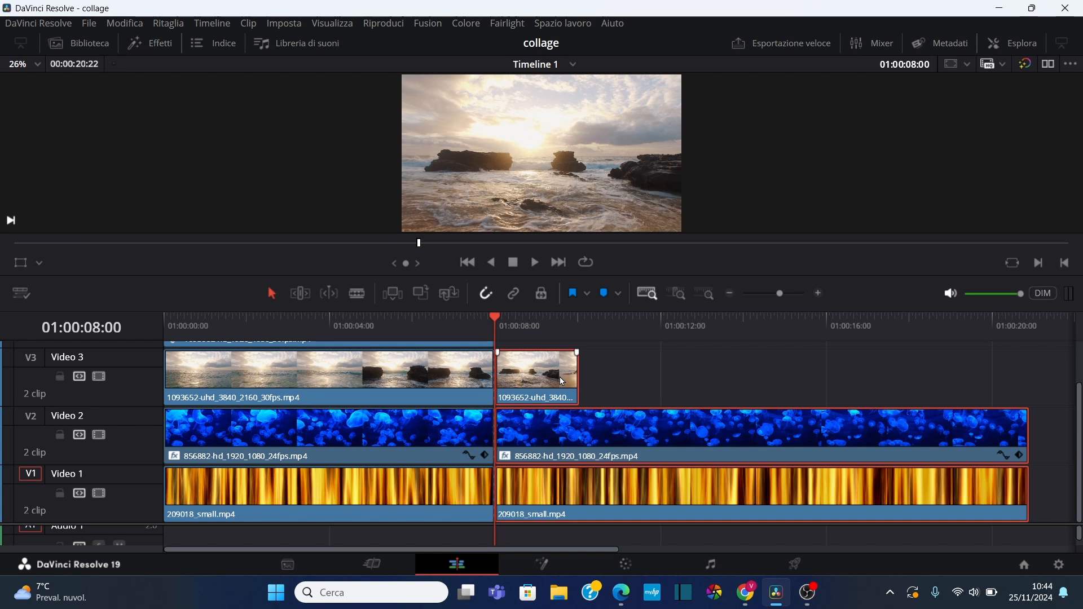
key("Delete")
scroll(769, 396, "up", 1)
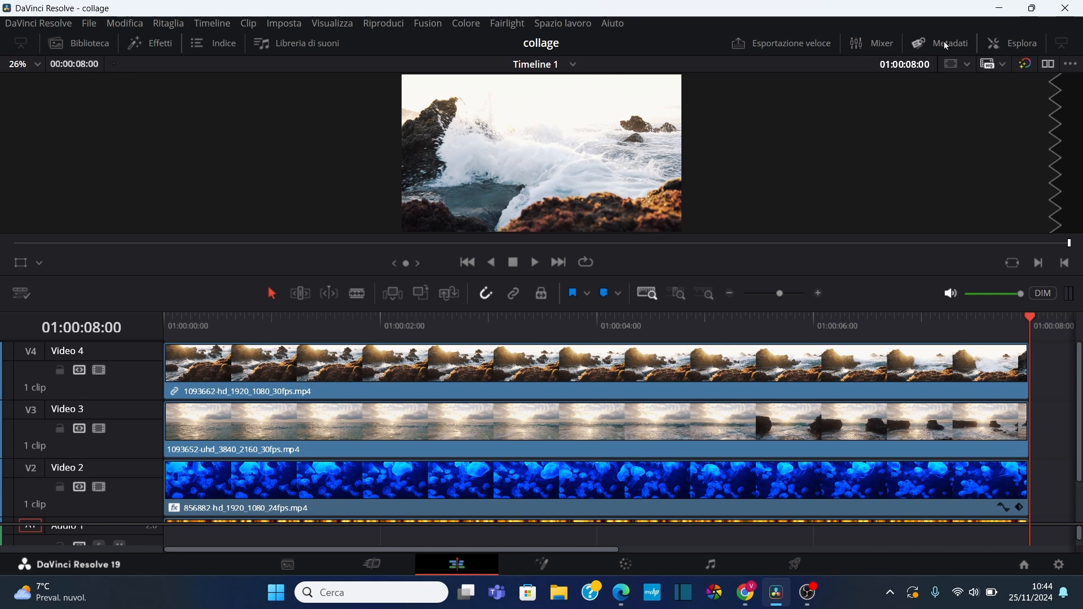
left_click(1023, 42)
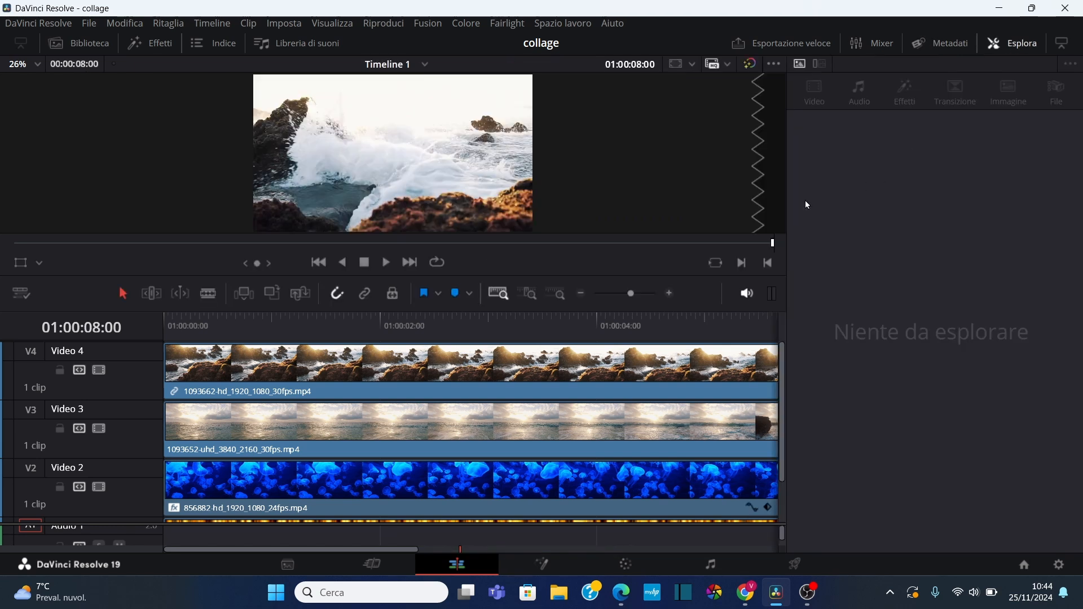
Step: Copy the jellyfish clip on Video 2 and paste only its Plug-in attributes onto the Video 3 and Video 4 clips
left_click(440, 480)
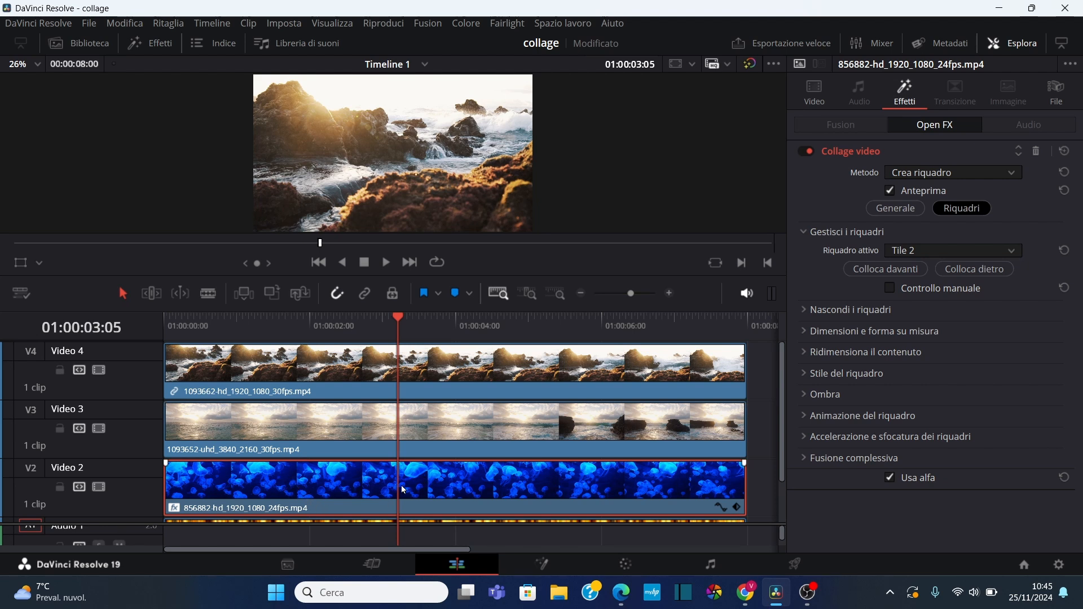
right_click(430, 482)
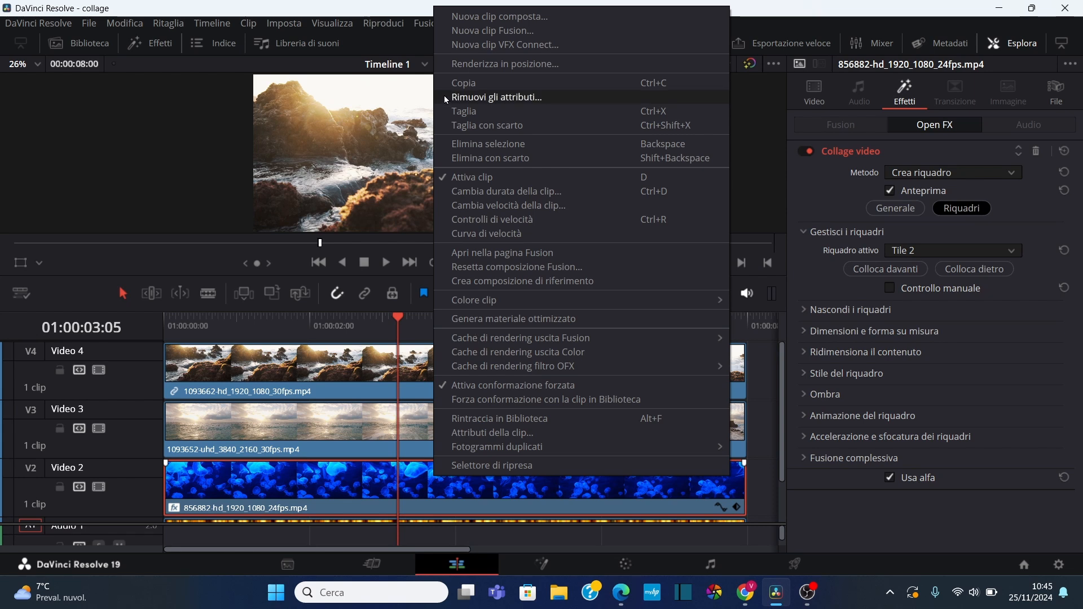
left_click(475, 80)
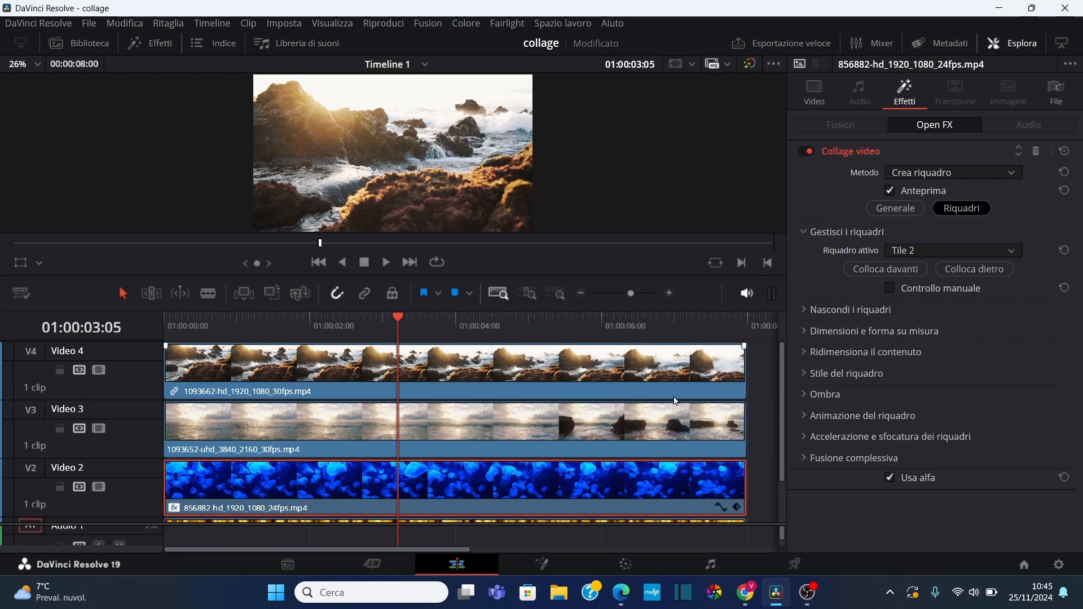
left_click_drag(767, 431, 540, 357)
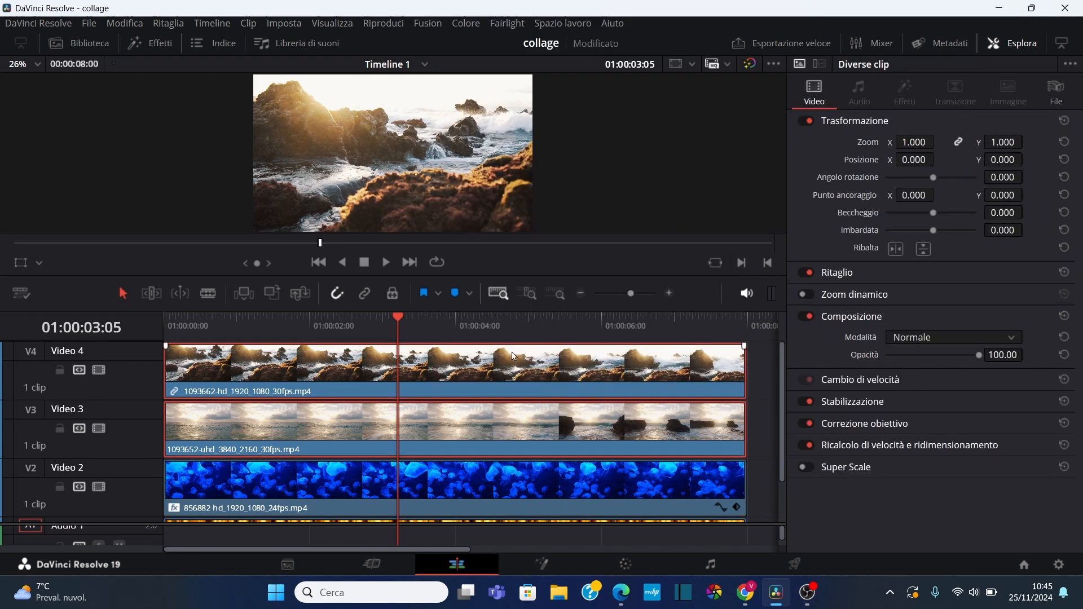
right_click(445, 365)
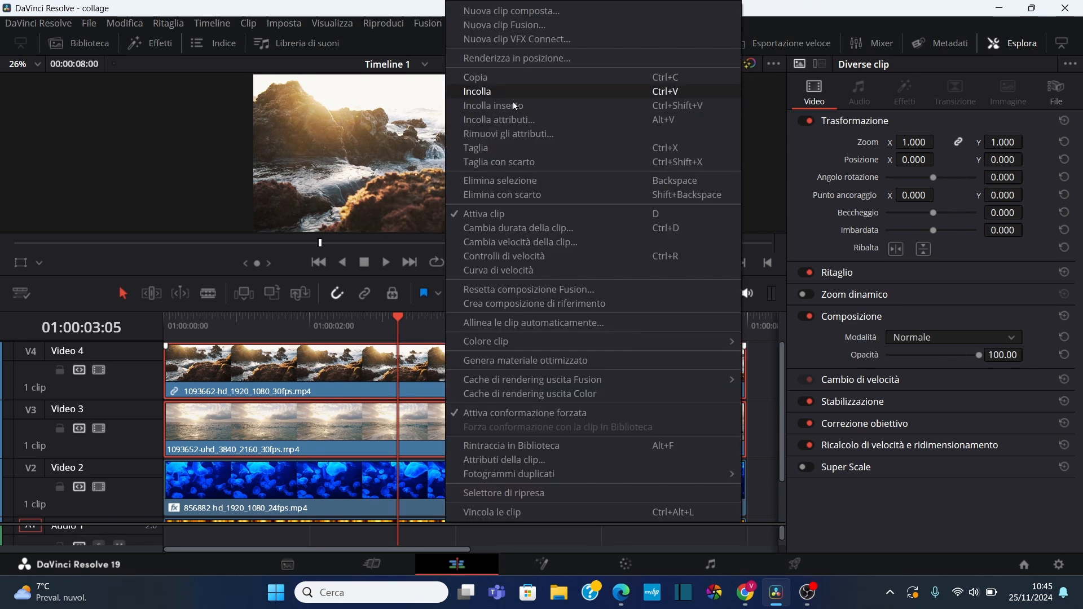
left_click(513, 120)
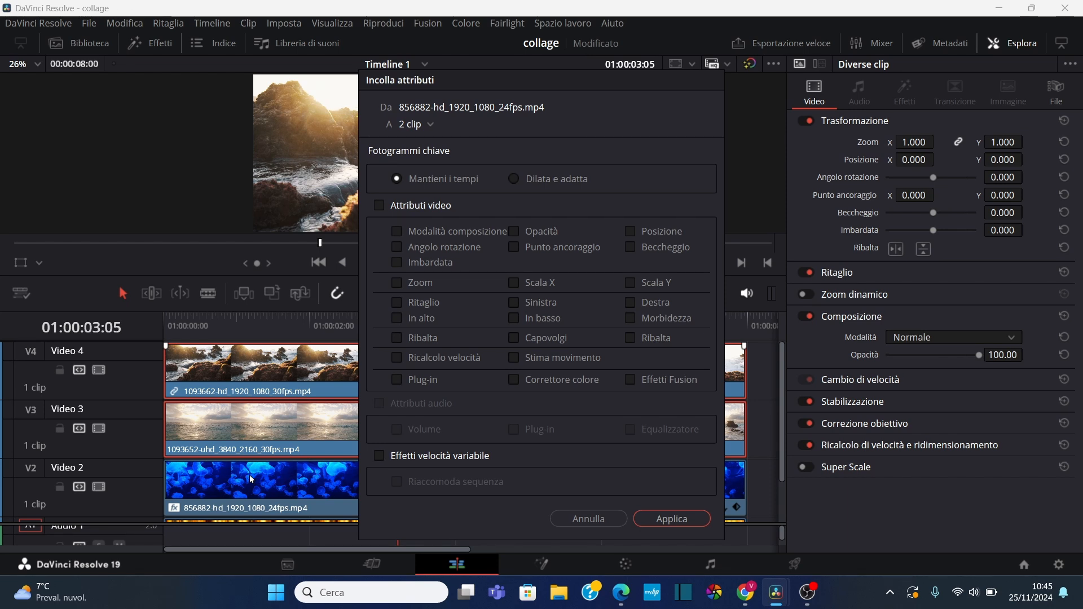
left_click(398, 379)
left_click(658, 519)
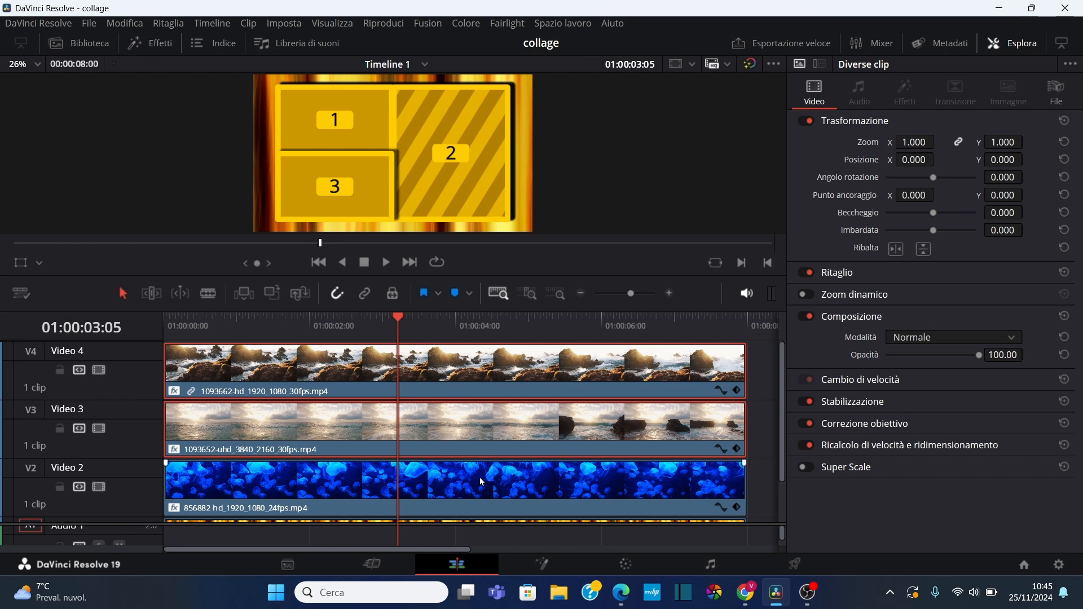
Step: Assign the jellyfish clip on Video 2 to Tile 1 as its active tile in the Collage video effect
left_click(453, 482)
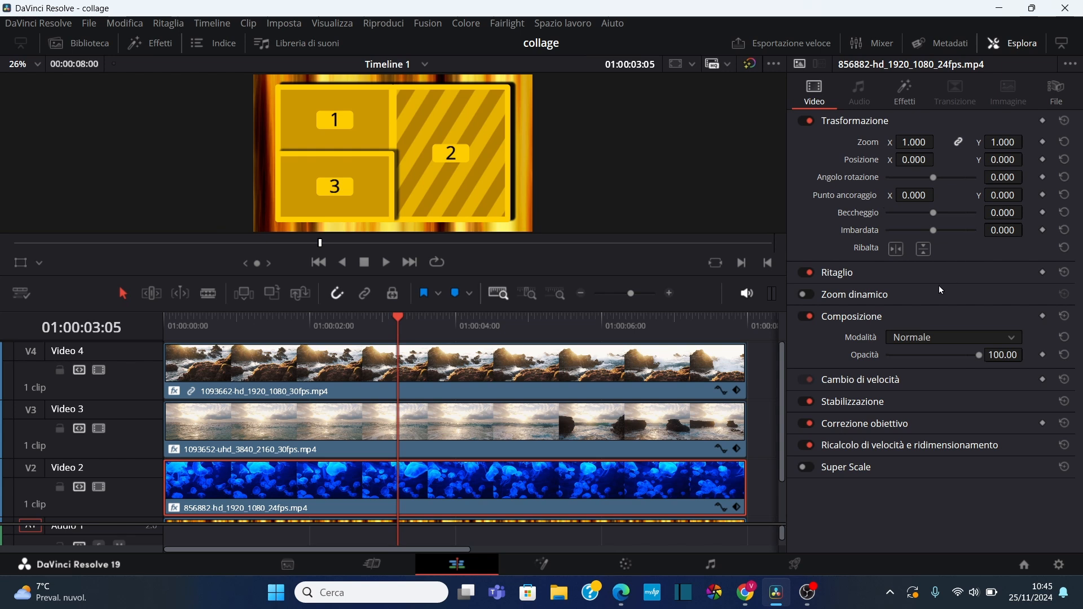
left_click(905, 93)
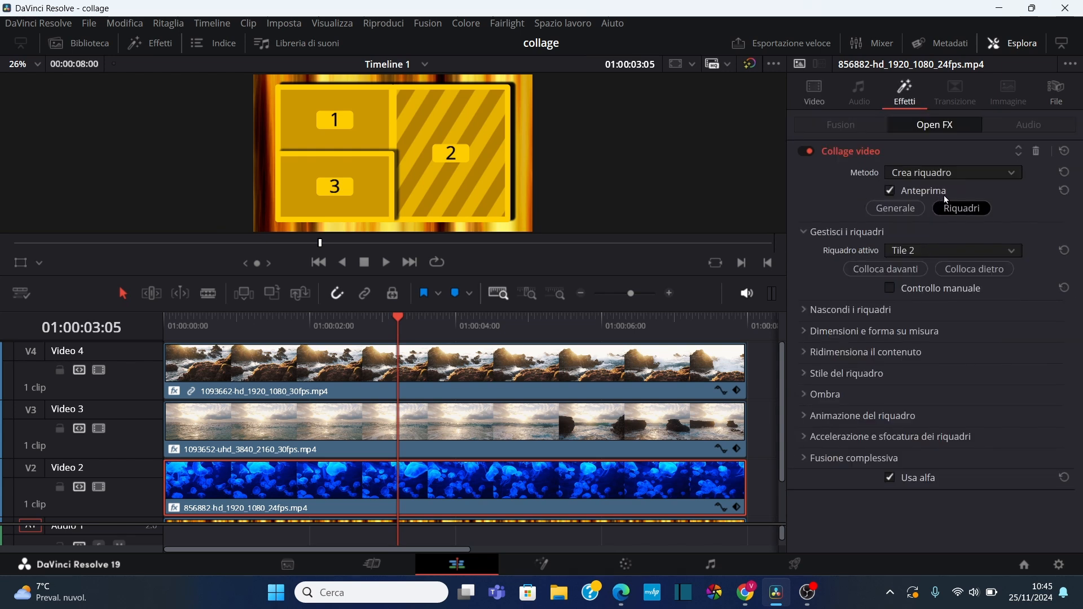
left_click(931, 251)
left_click(909, 269)
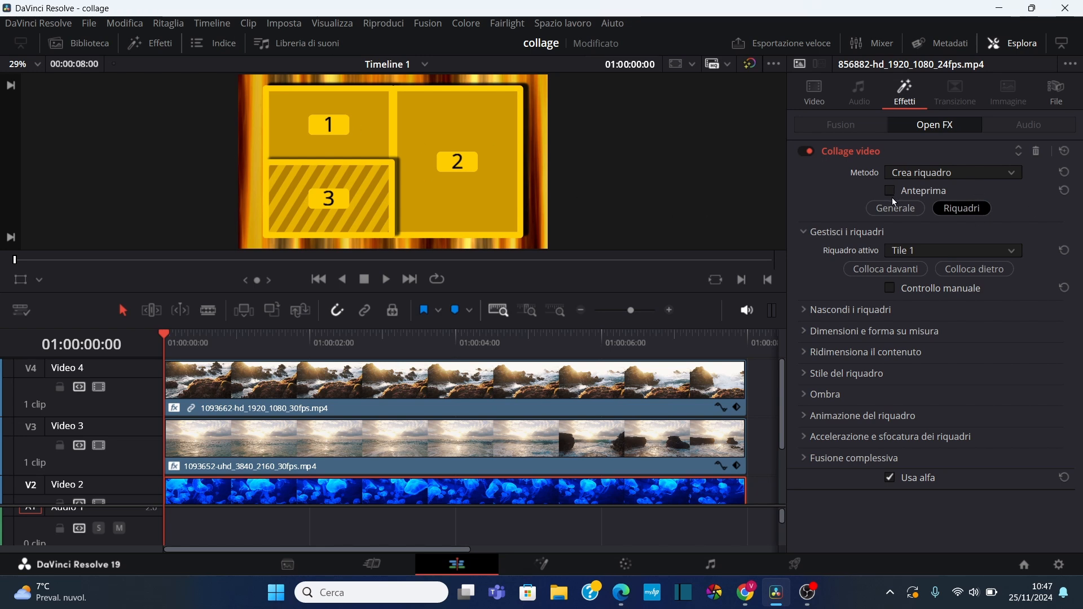
Step: Turn off the Anteprima preview in the collage effects of the Video 3 and Video 4 clips
left_click(479, 441)
left_click(541, 389)
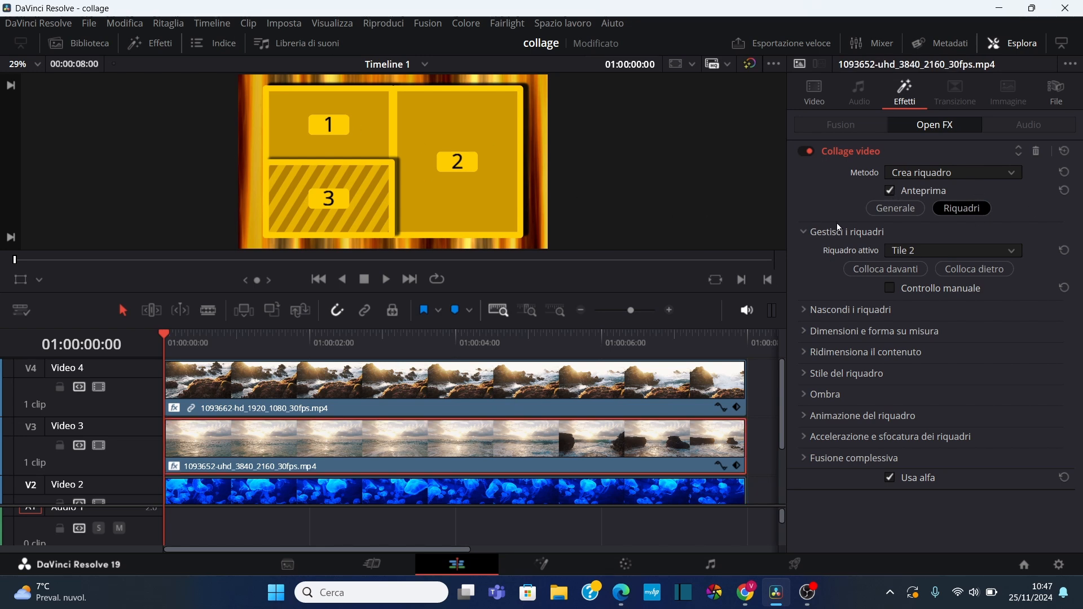
left_click(890, 190)
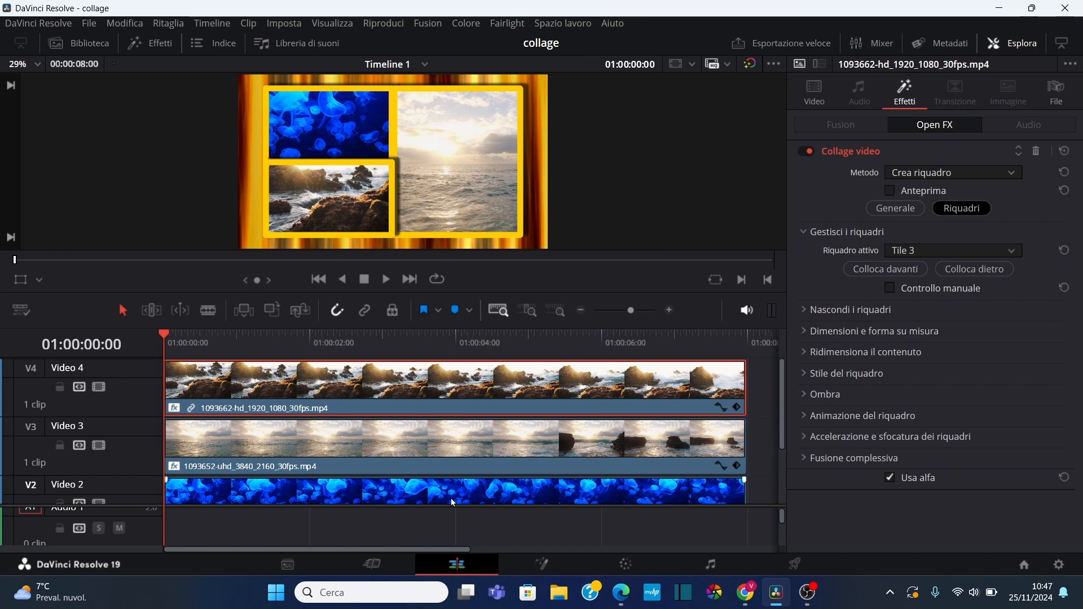
Step: Reframe the Video 3 clip inside Tile 2 with Panoramica -0.085, Inclinazione -0.163 and Zoom 1.838, then expand the custom size and shape settings
left_click(387, 449)
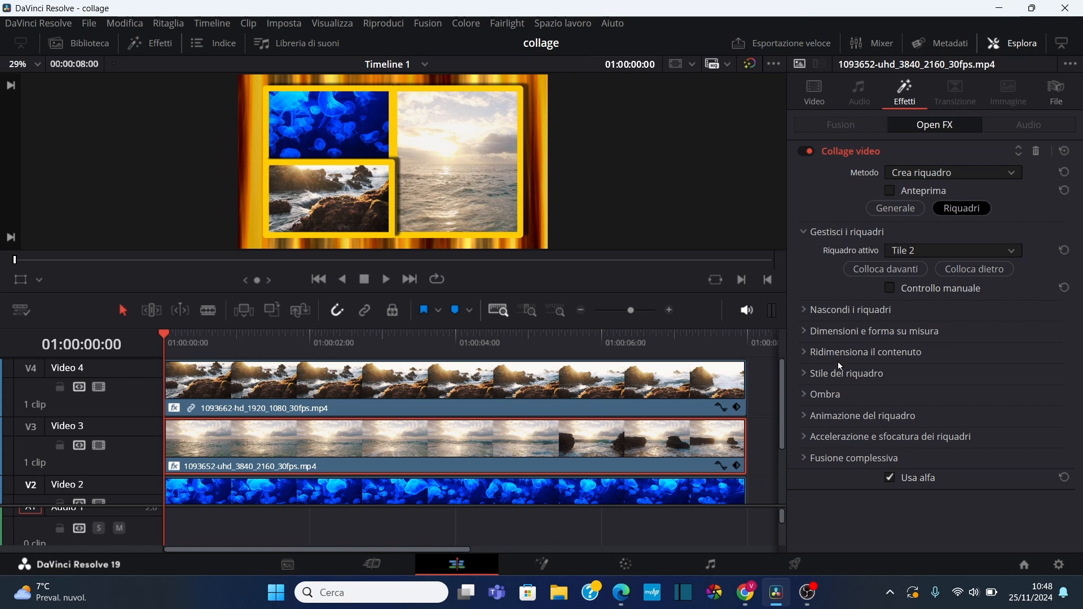
left_click(802, 353)
left_click_drag(931, 396, 973, 428)
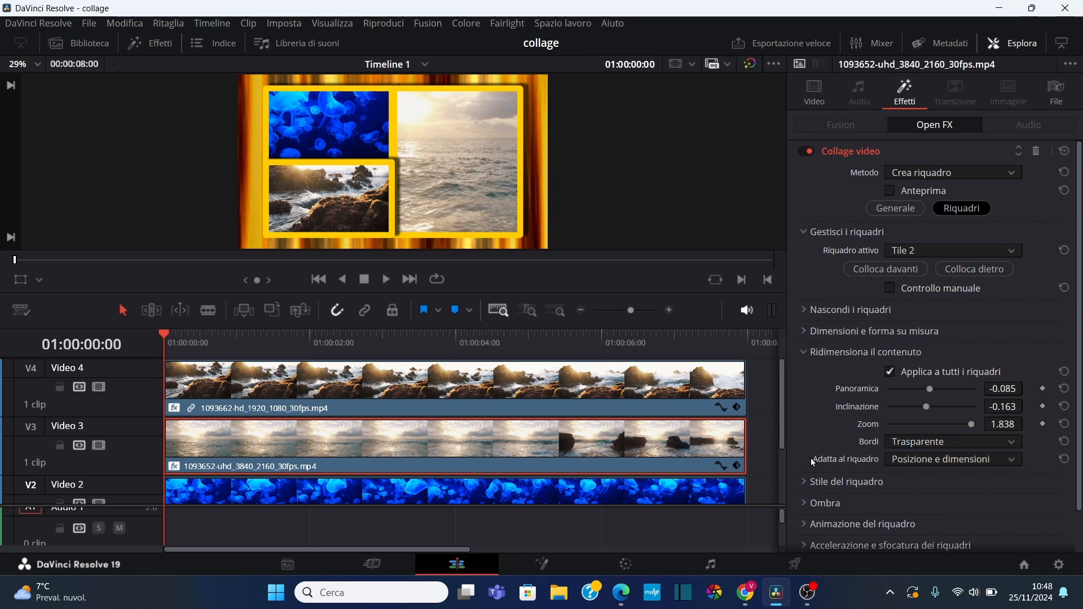
left_click(927, 461)
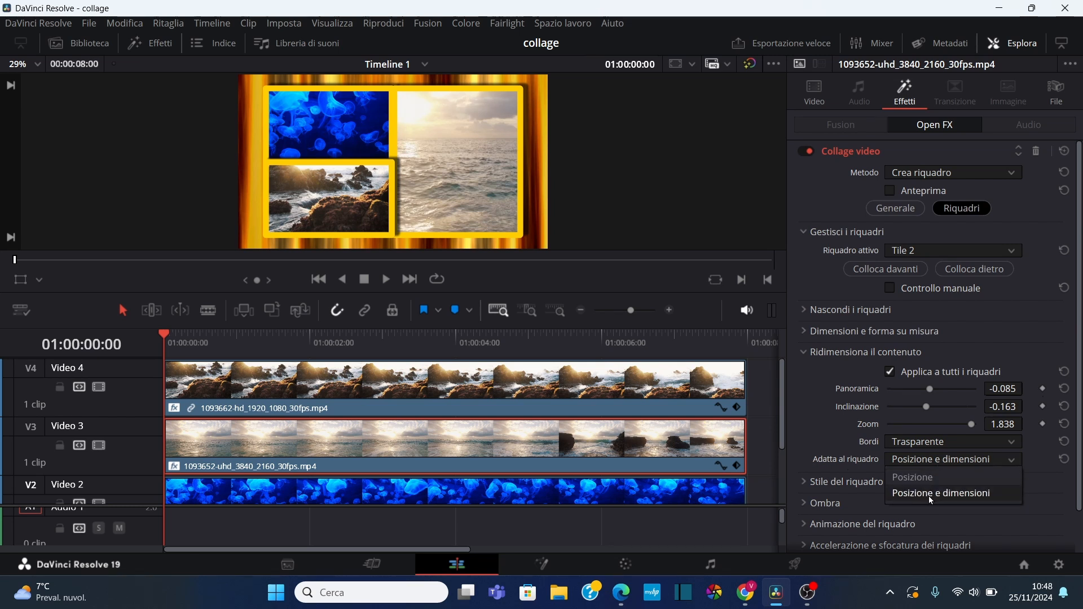
left_click(993, 334)
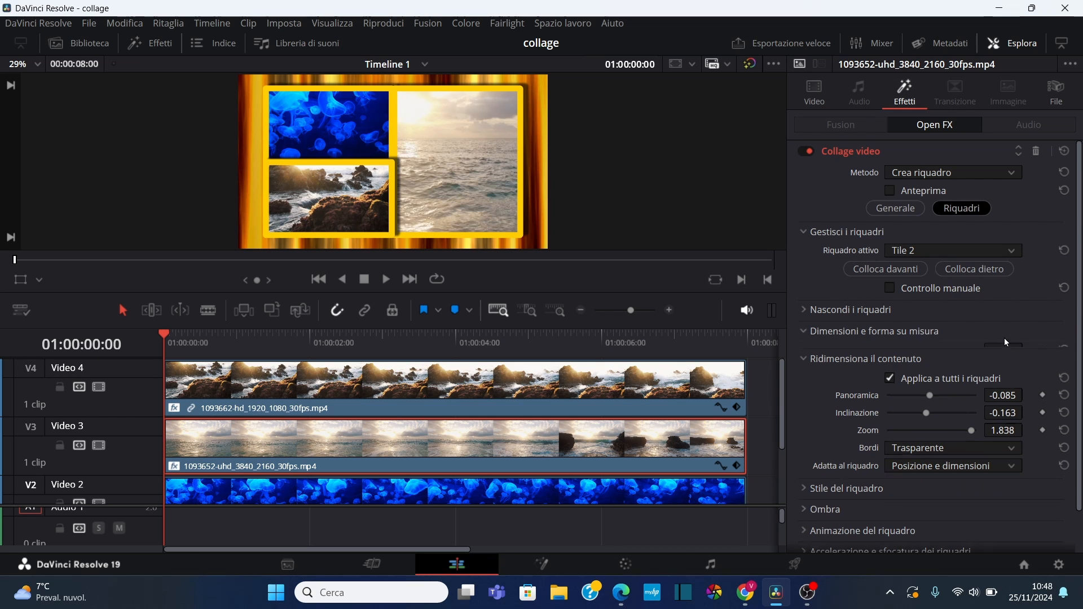
Step: Play the three-tile collage to check it, and return the playhead to the timeline start
left_click(387, 280)
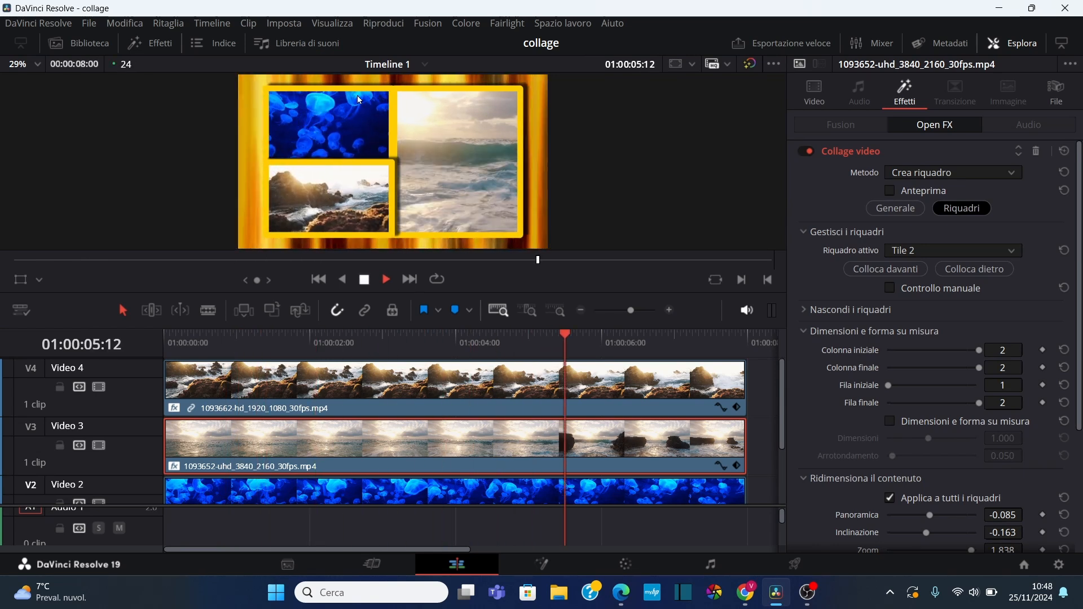
left_click(365, 280)
left_click(318, 279)
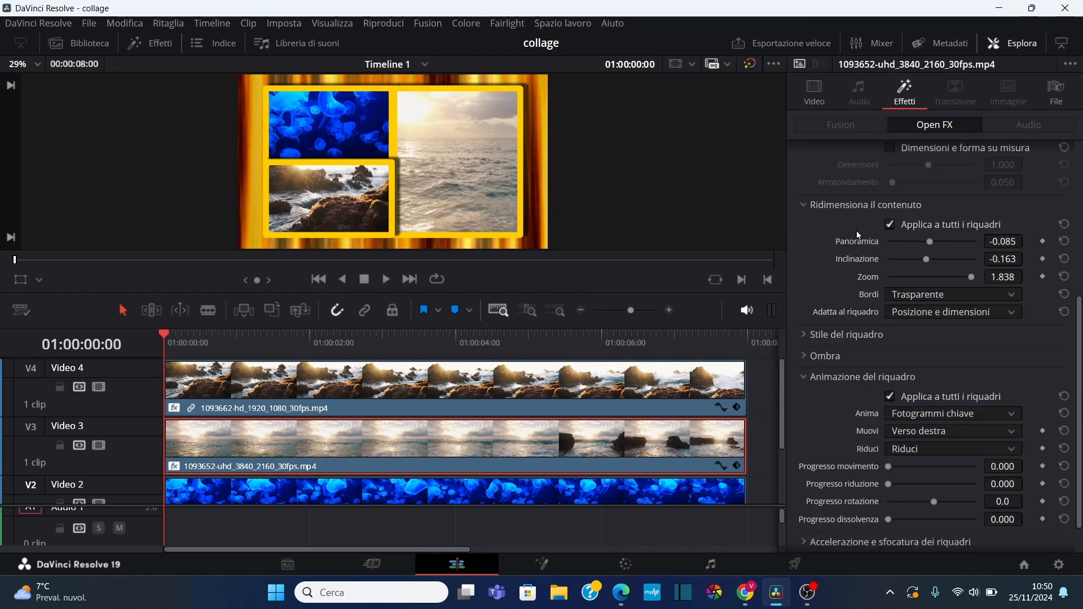
Step: Turn off Applica a tutti i riquadri for Tile 2's animation and keyframe Progresso rotazione at 0.0 at the start and 181.4 at 01:00:01:00
scroll(883, 229, "up", 5)
scroll(880, 233, "down", 5)
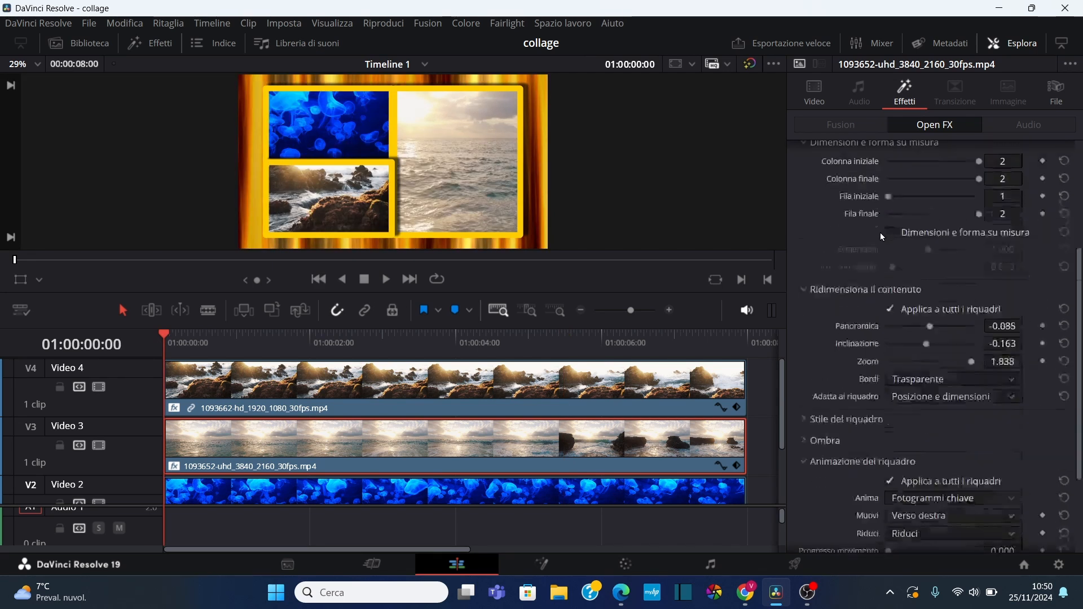
scroll(880, 334, "down", 1)
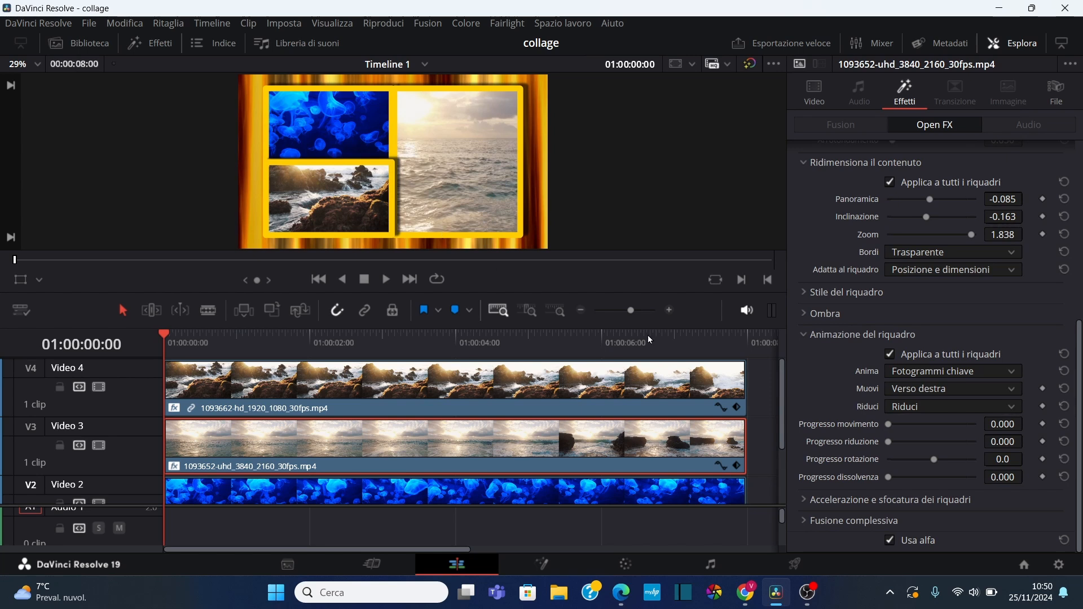
left_click(890, 354)
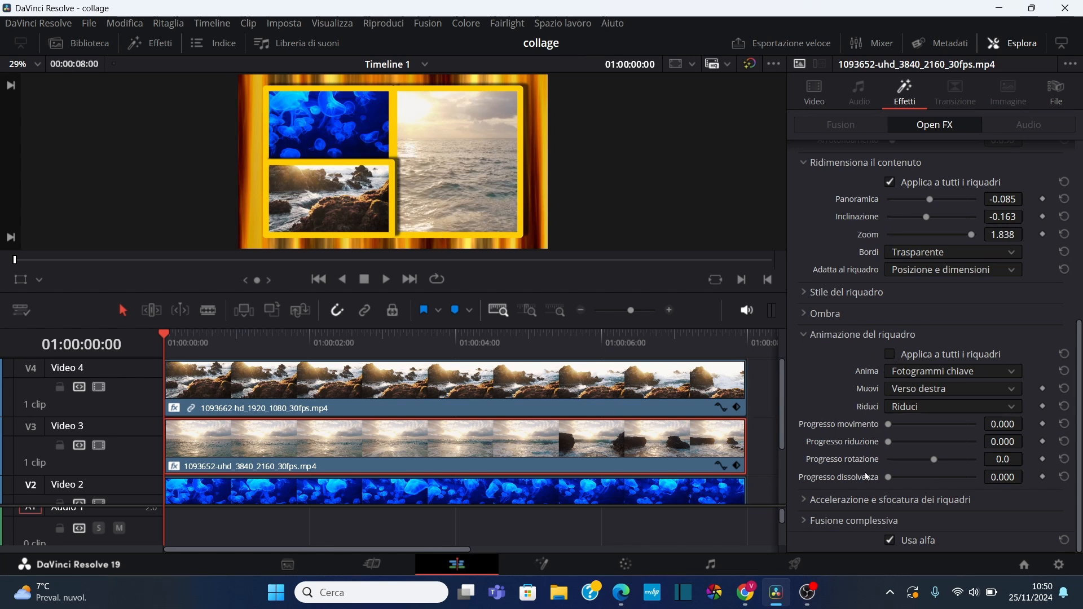
left_click(1043, 459)
key("shift+Right")
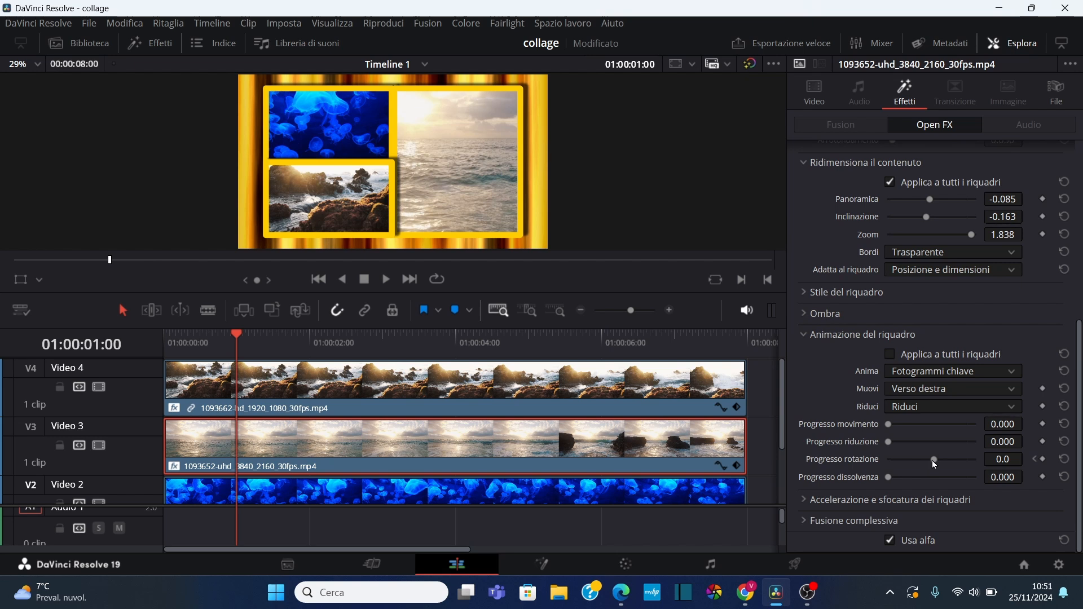
left_click_drag(932, 461, 956, 462)
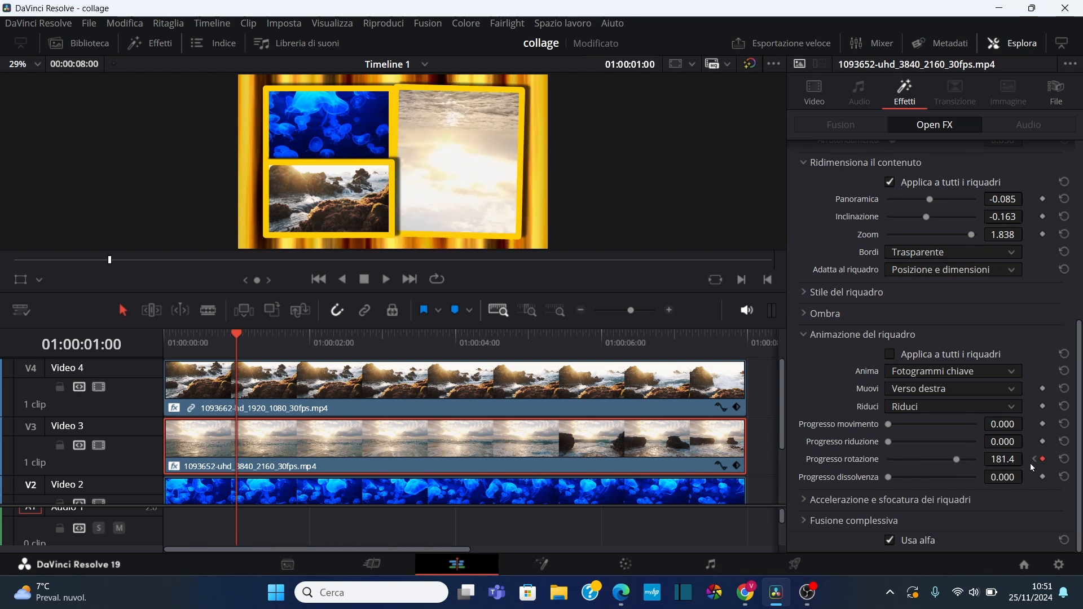
Step: Keyframe Tile 2's Progresso rotazione at -8.3 at 01:00:02:00 and save the project
key("shift+Right")
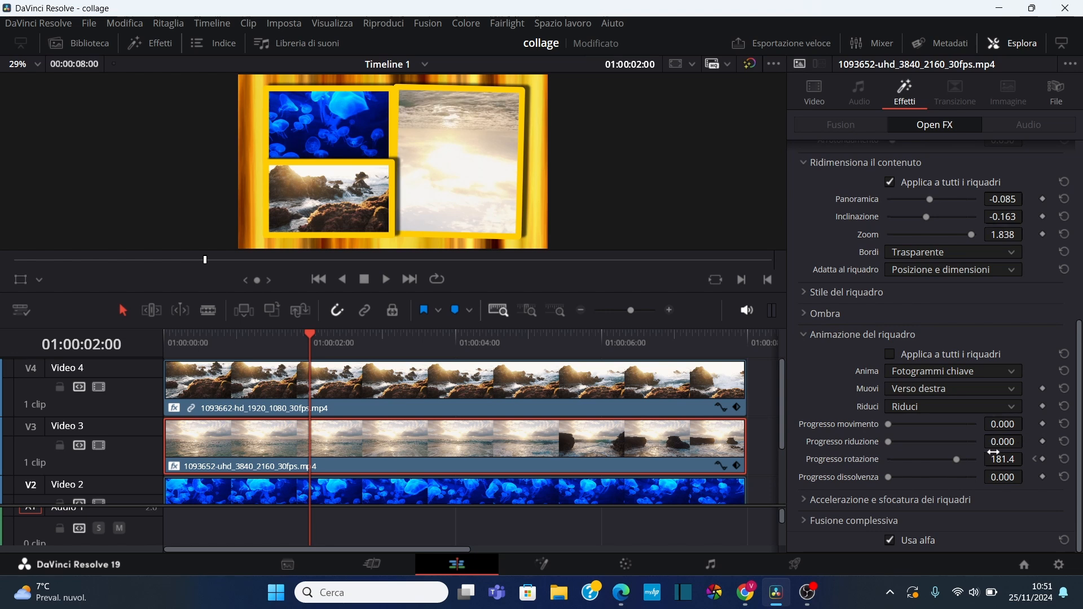
left_click_drag(955, 458, 932, 462)
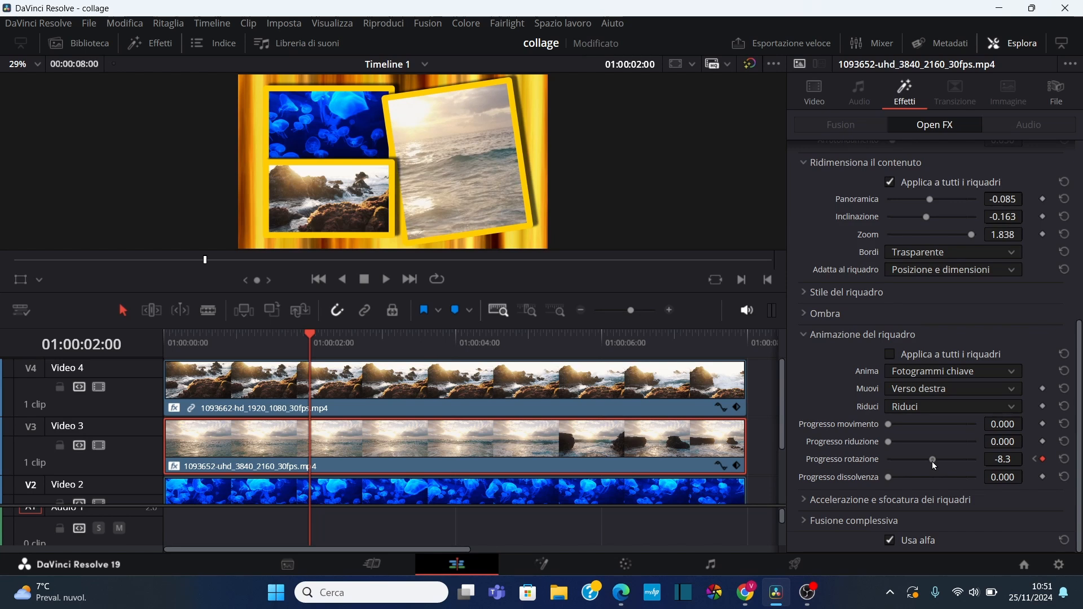
key("ctrl+s")
Step: Animate the jellyfish clip's Tile 1 with Progresso movimento keyframes of 1.000 at 01:00:00:00 and 0.000 at 01:00:01:00
key("Home")
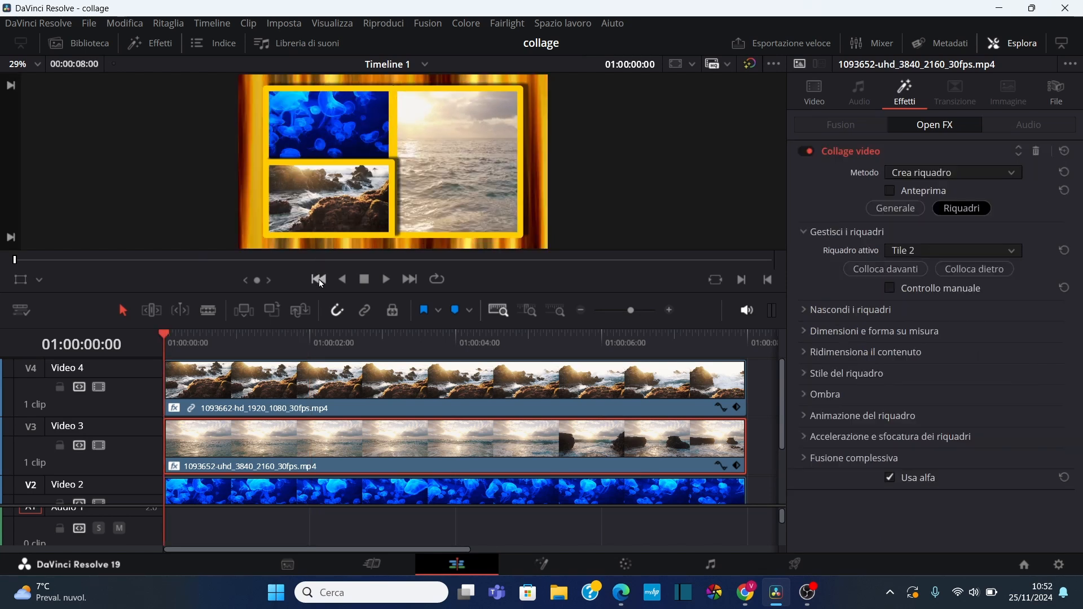
left_click(471, 485)
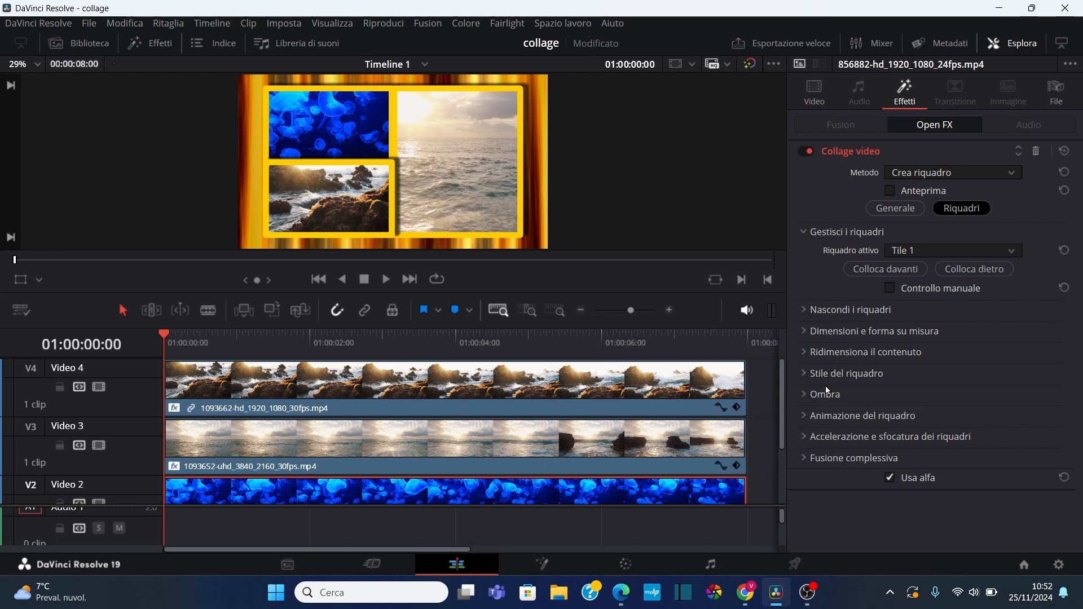
left_click(807, 418)
scroll(1080, 469, "down", 3)
scroll(877, 512, "down", 2)
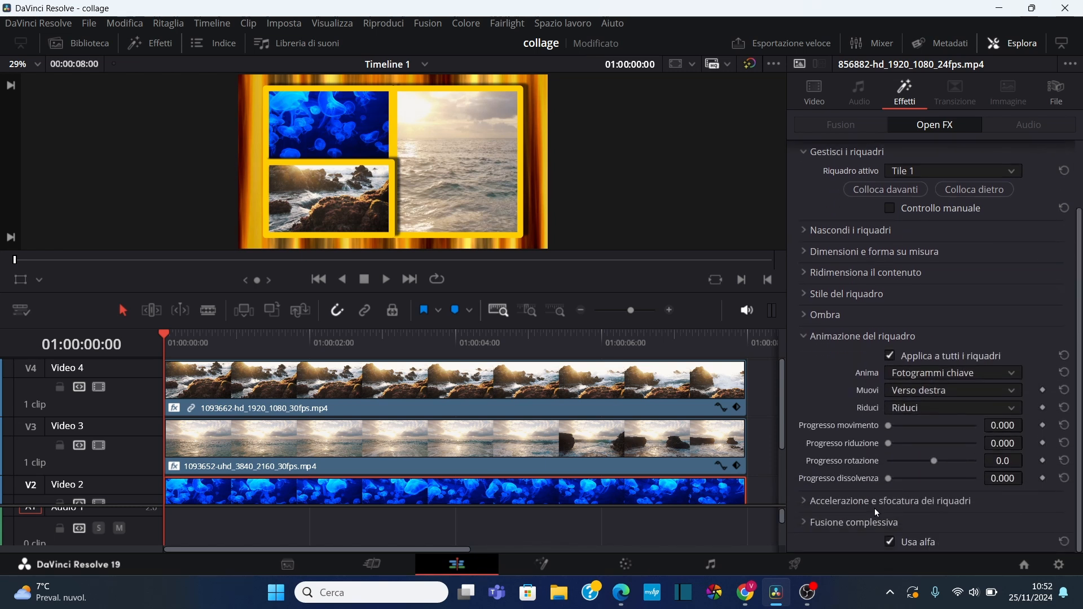
left_click_drag(888, 426, 984, 427)
left_click(1043, 426)
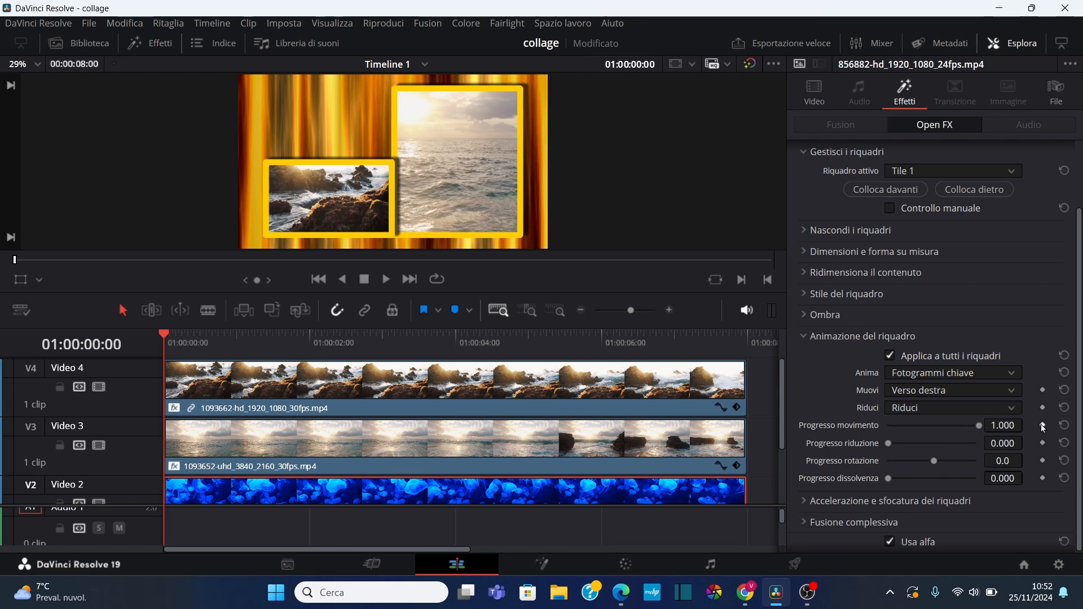
key("shift+Right")
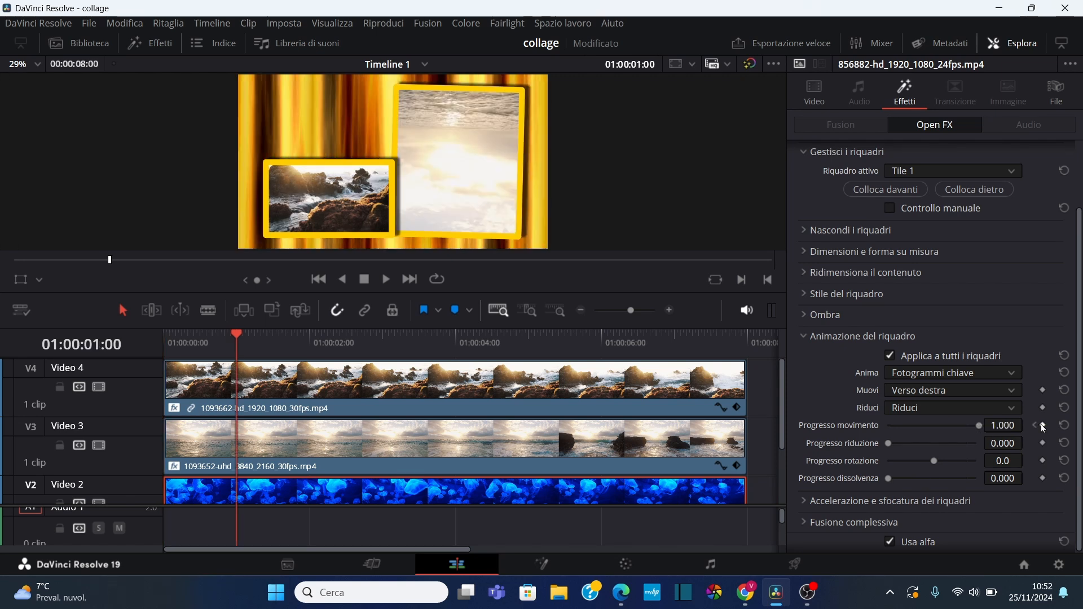
double_click(868, 427)
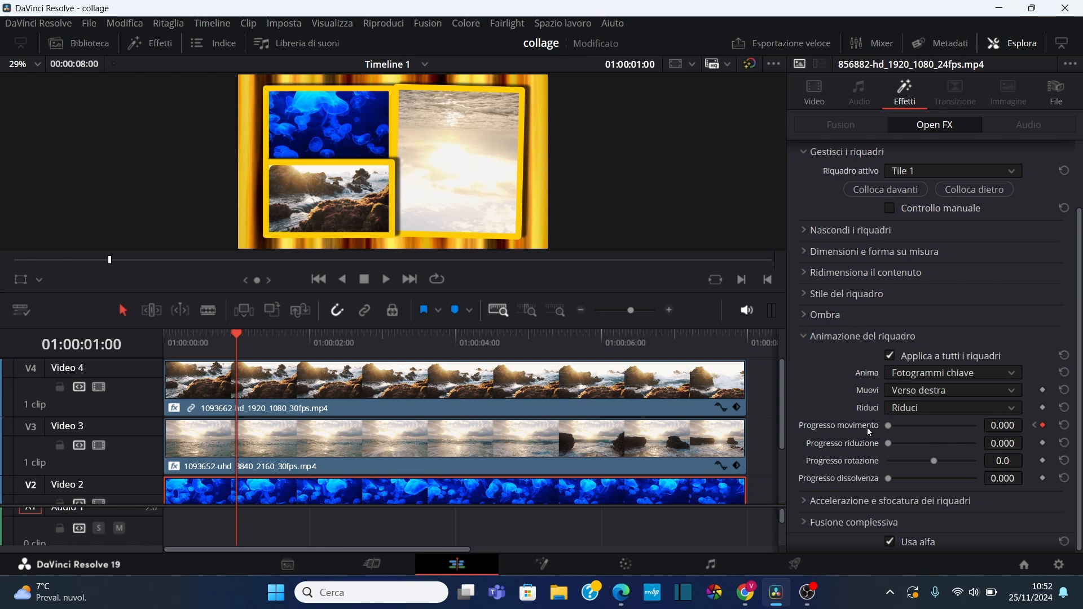
Step: Animate the rocky-coast clip's Tile 3 with Progresso riduzione keyframes of 1.000 at 01:00:00:00 and 0.000 at 01:00:01:00
left_click(487, 388)
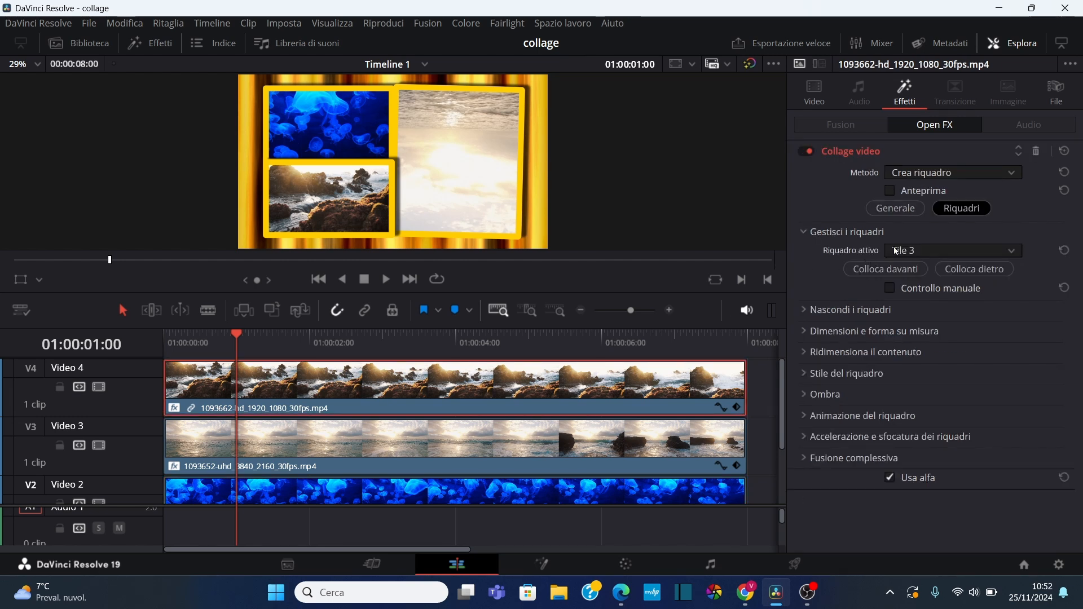
left_click(803, 416)
scroll(910, 445, "down", 3)
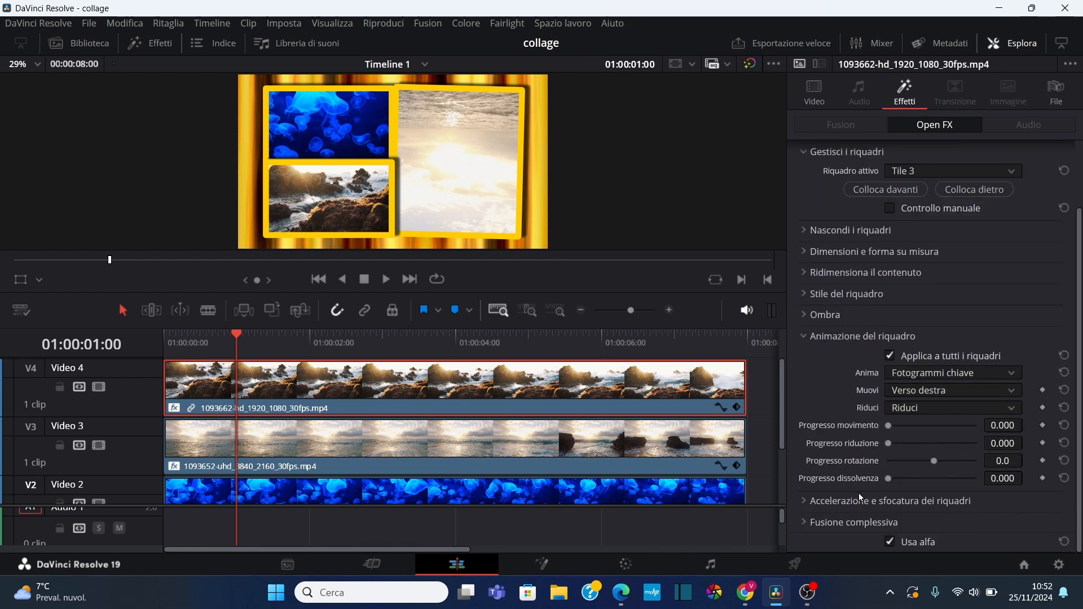
left_click(319, 279)
left_click_drag(889, 443, 1026, 448)
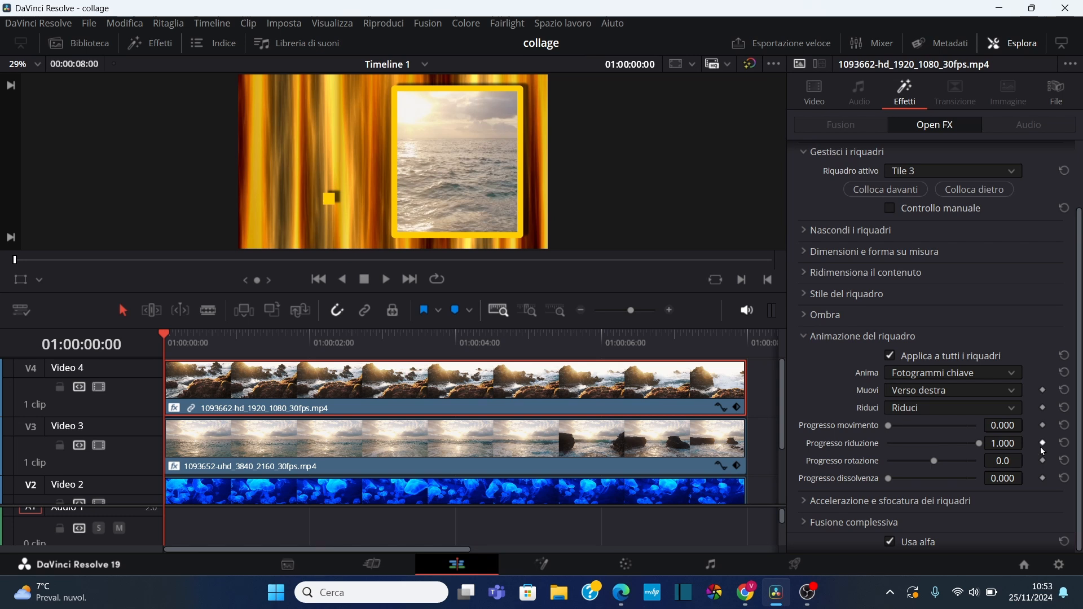
left_click(1044, 443)
key("shift+Right")
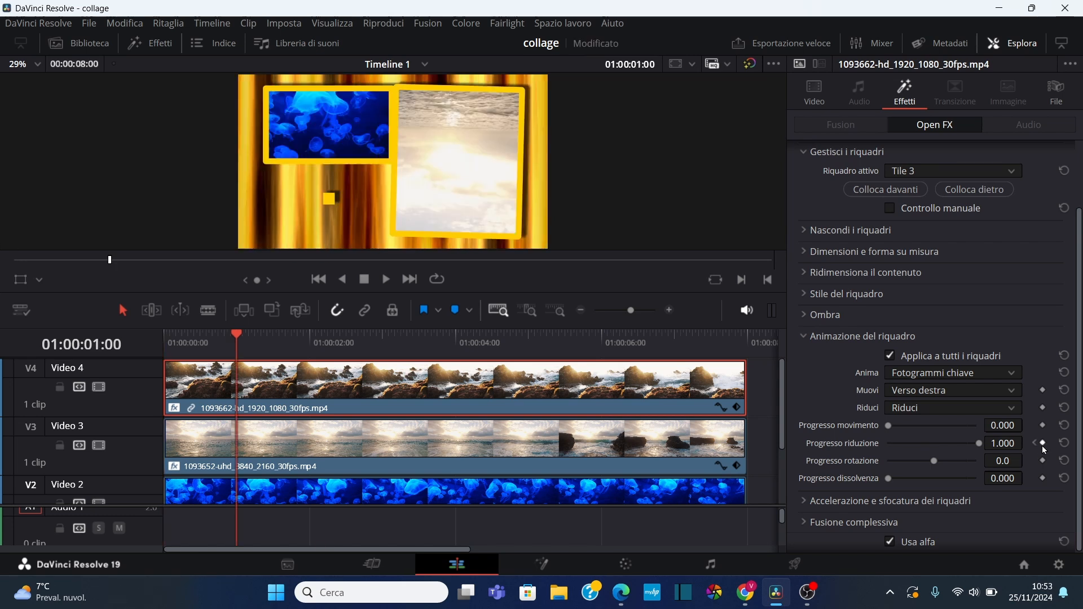
double_click(840, 442)
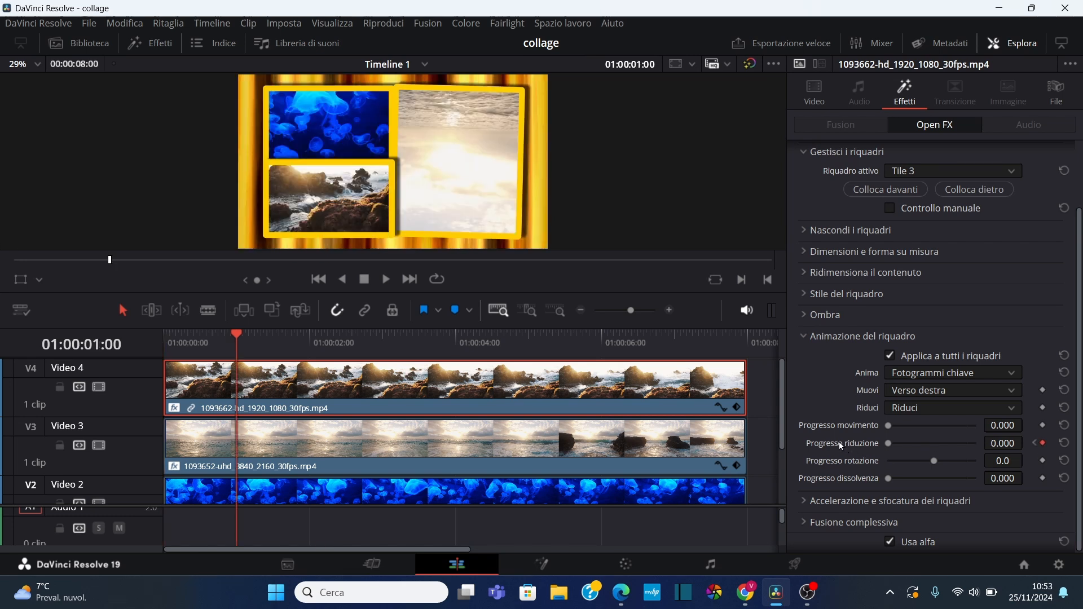
Step: Play the animated collage from the timeline start to check all three tile animations, and stop playback
left_click(319, 280)
key("space")
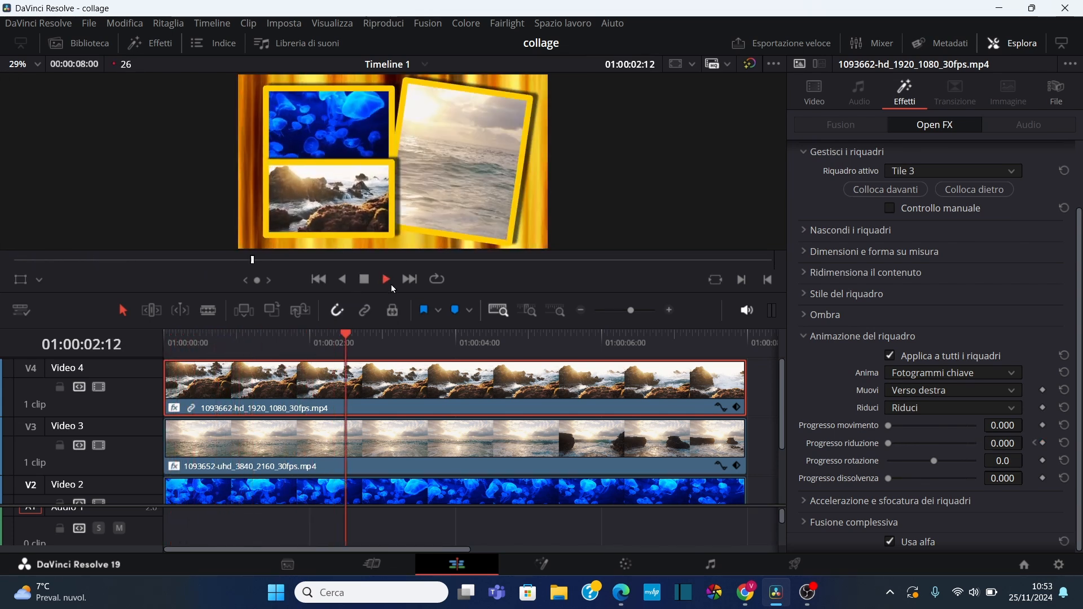
left_click(365, 279)
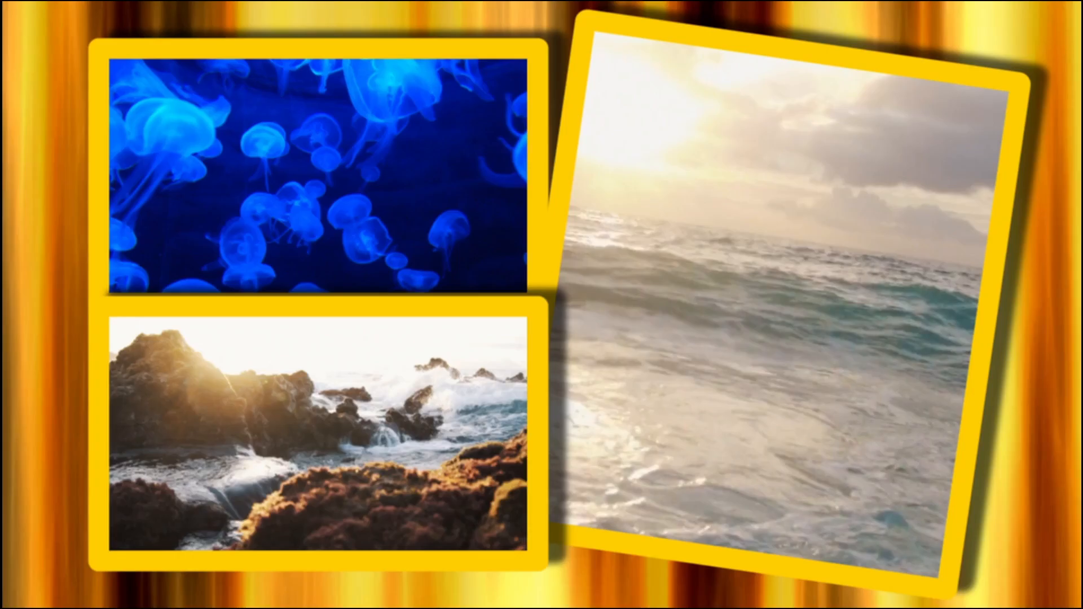
Step: Rewind the full-screen preview to the start, play the three-tile animation, and return to the editing view
mouse_move(361, 514)
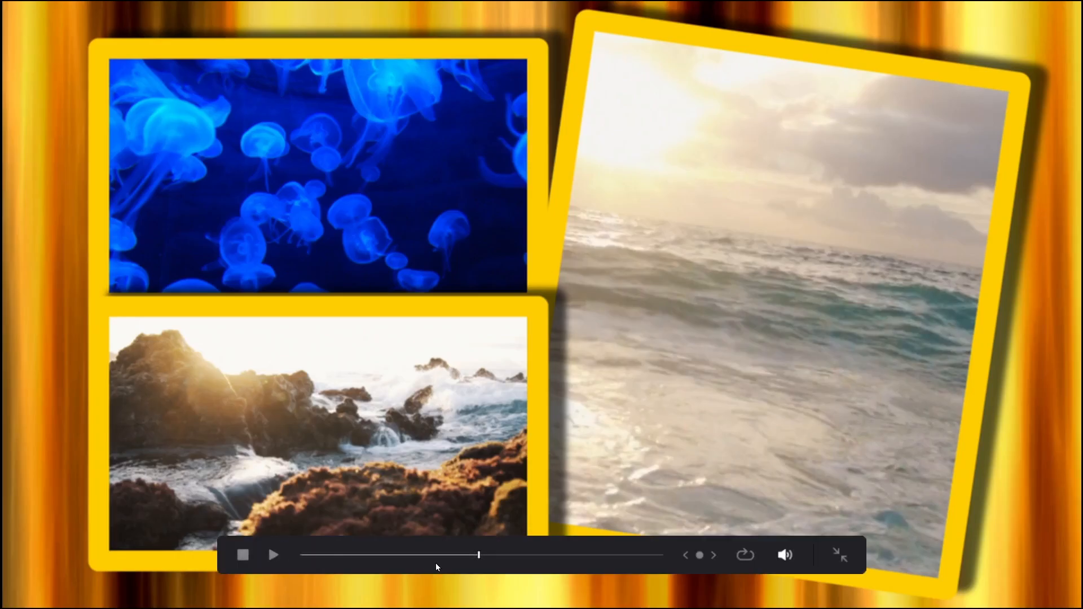
left_click_drag(477, 558, 286, 554)
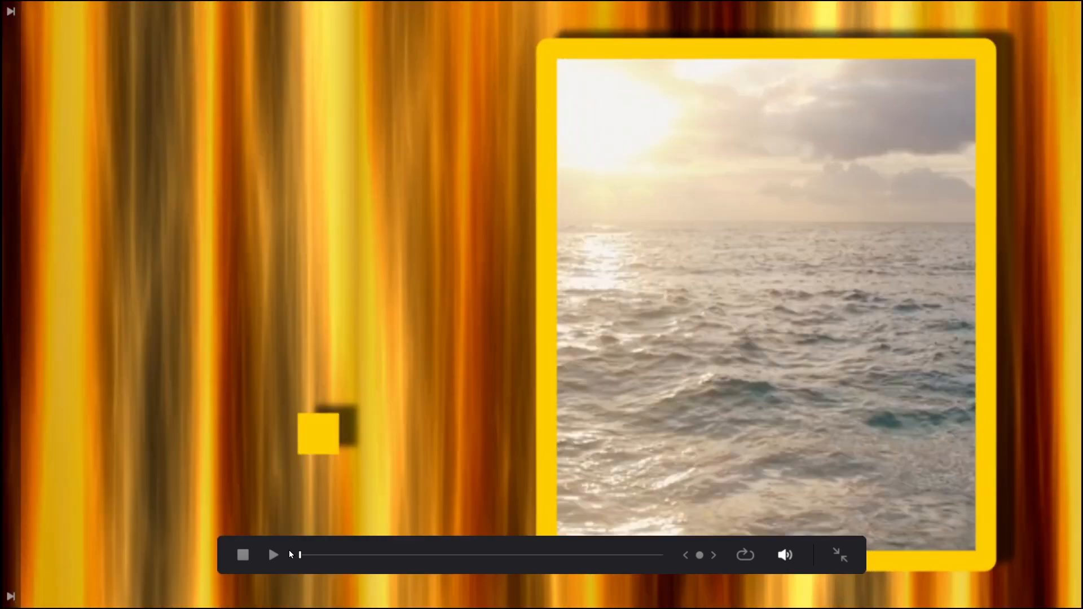
left_click(288, 549)
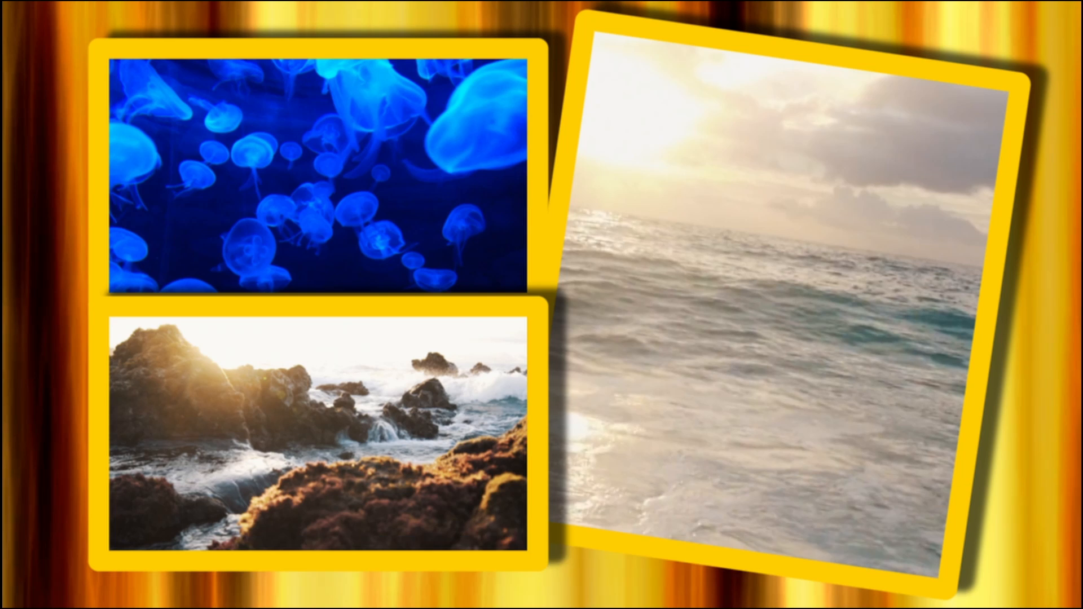
mouse_move(551, 382)
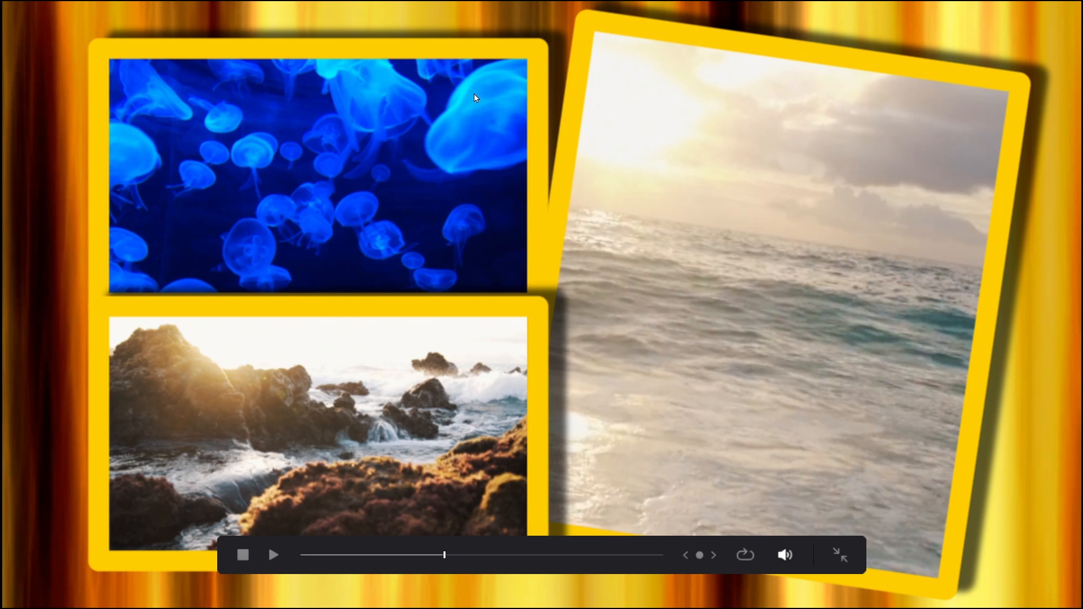
key("Escape")
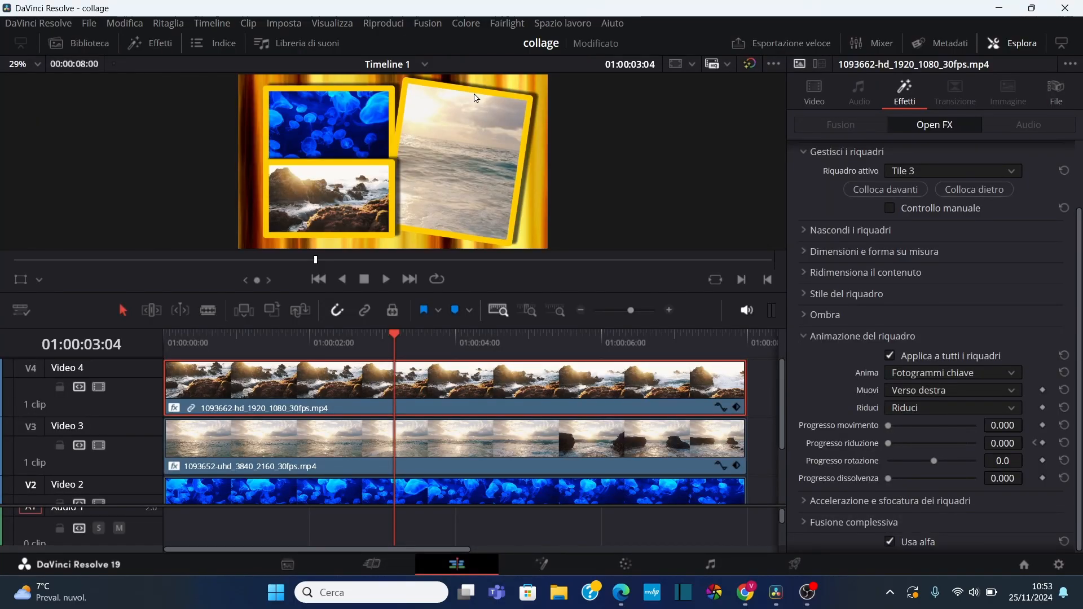
scroll(1013, 274, "up", 2)
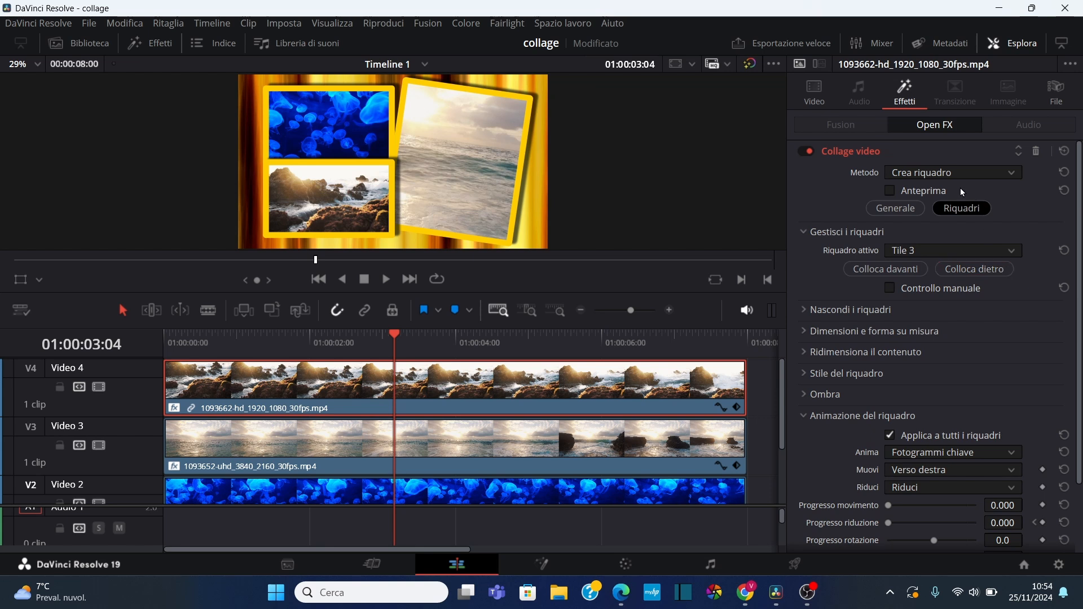